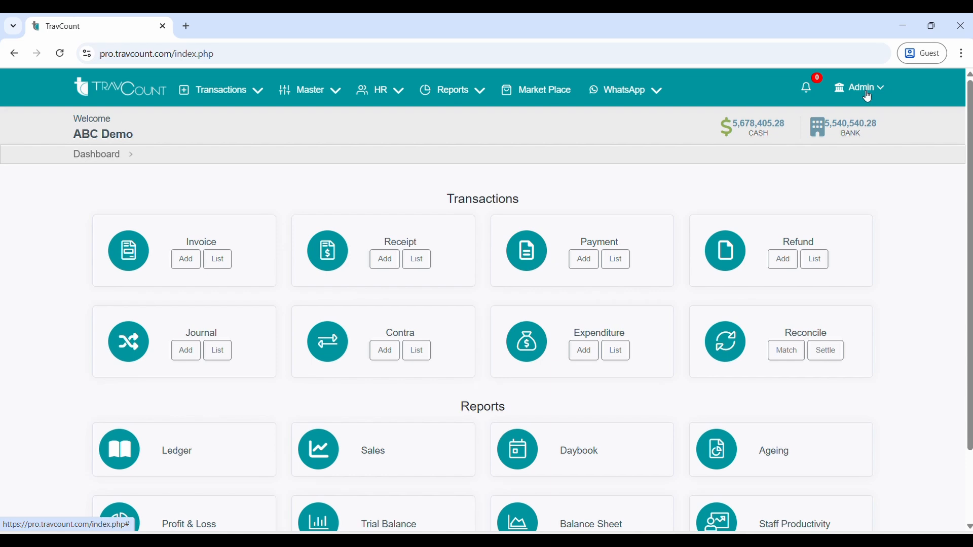
Open the Admin dropdown in the dashboard's top-right header.
click(867, 96)
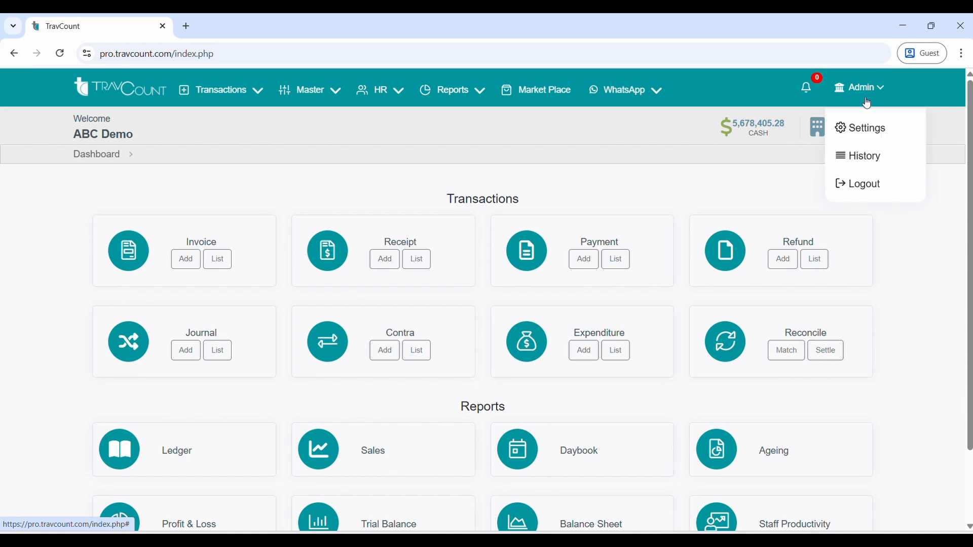
Open Settings and view the How to setup video guide and Profile Settings.
click(851, 129)
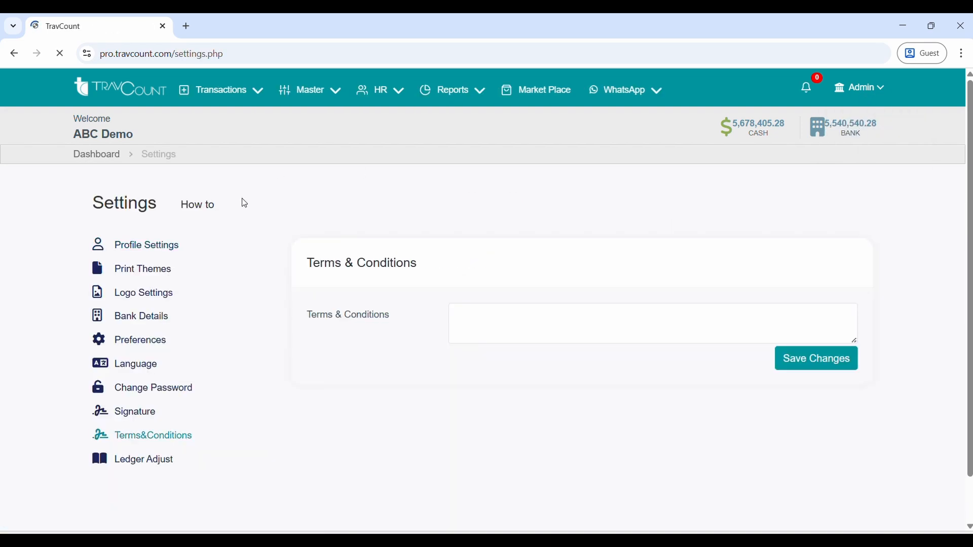
click(193, 209)
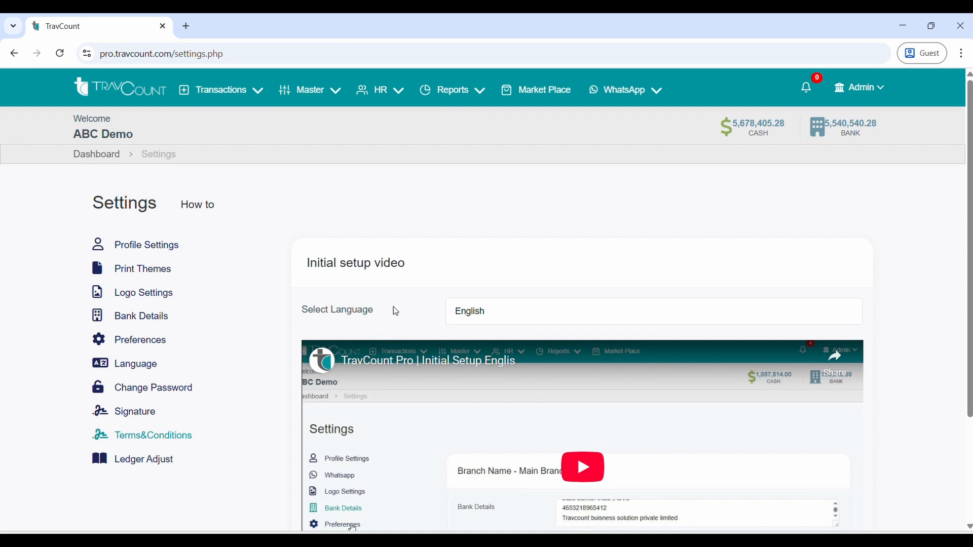
scroll(394, 310, down, 3)
scroll(386, 307, up, 3)
click(175, 249)
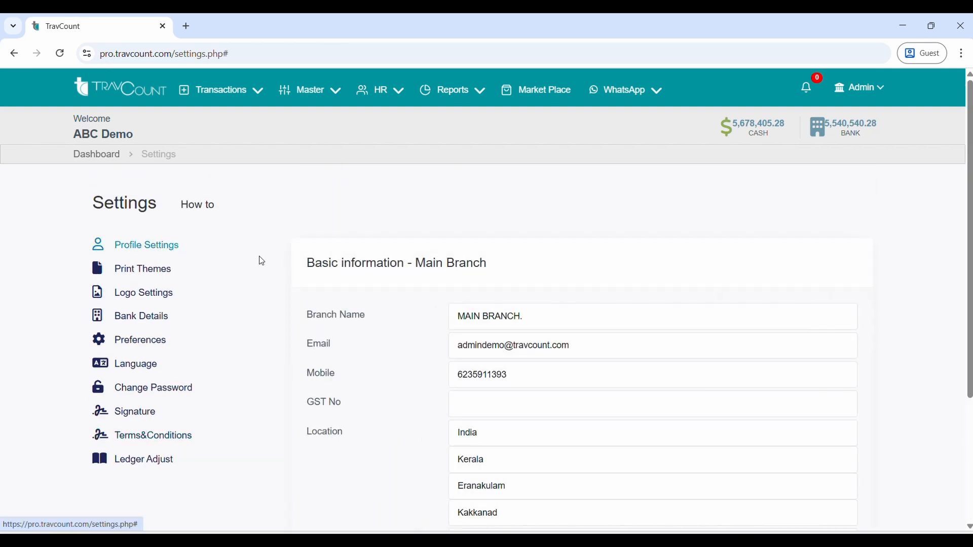
scroll(538, 315, down, 3)
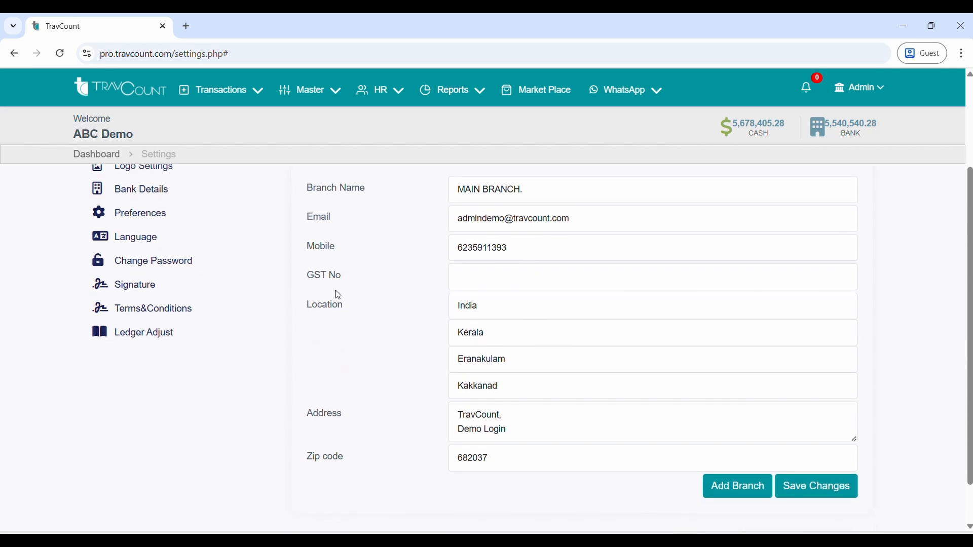
scroll(338, 295, up, 3)
Browse Print Themes (keeping Invoice), Logo Settings and Bank Details, ending on Preferences.
click(128, 279)
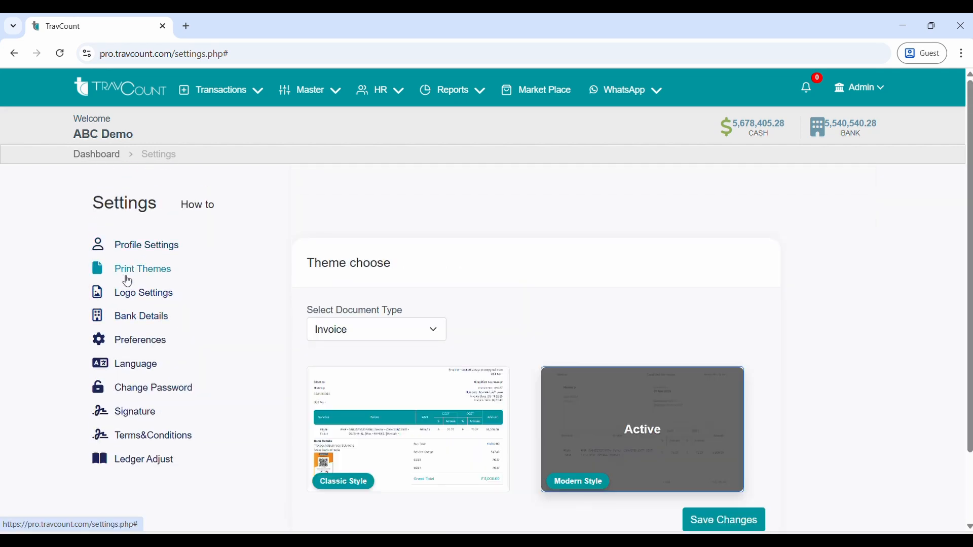
click(360, 331)
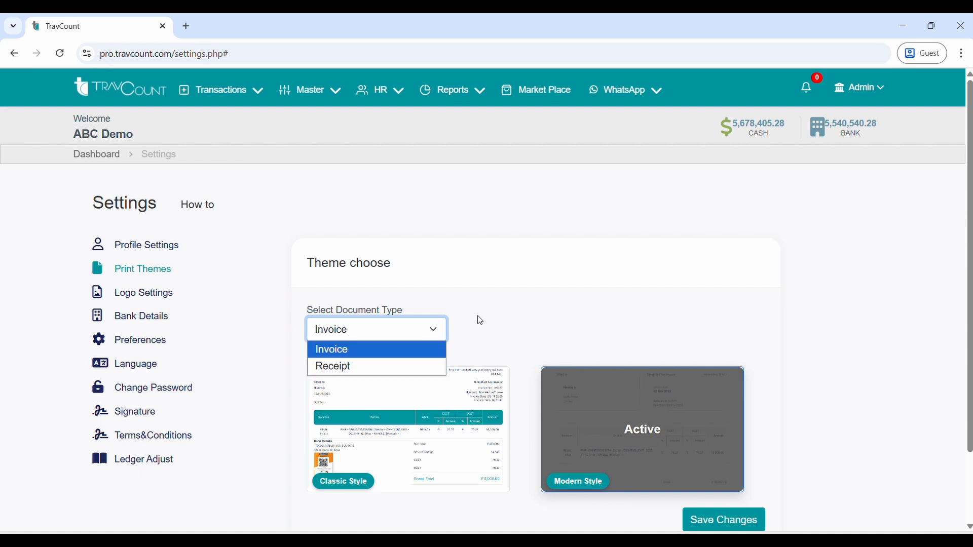
click(561, 303)
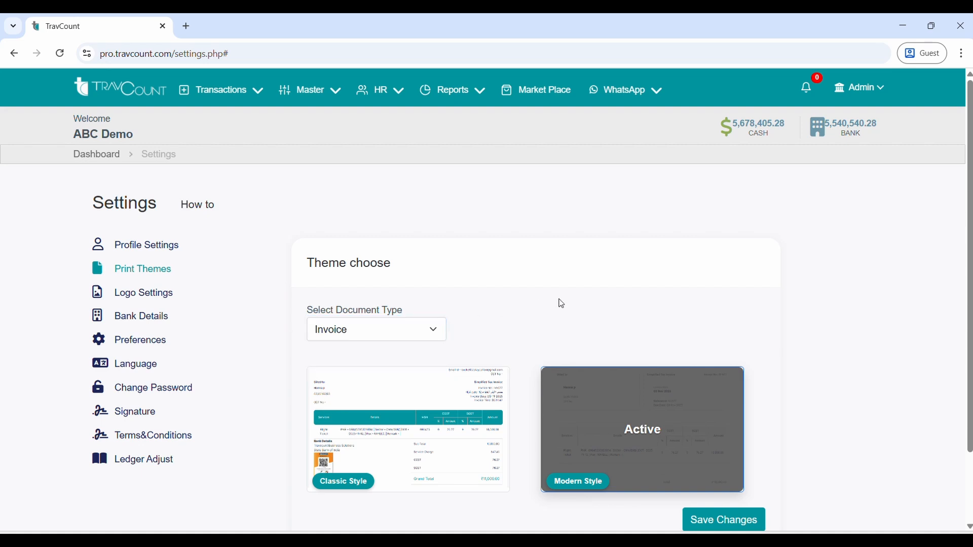
click(147, 298)
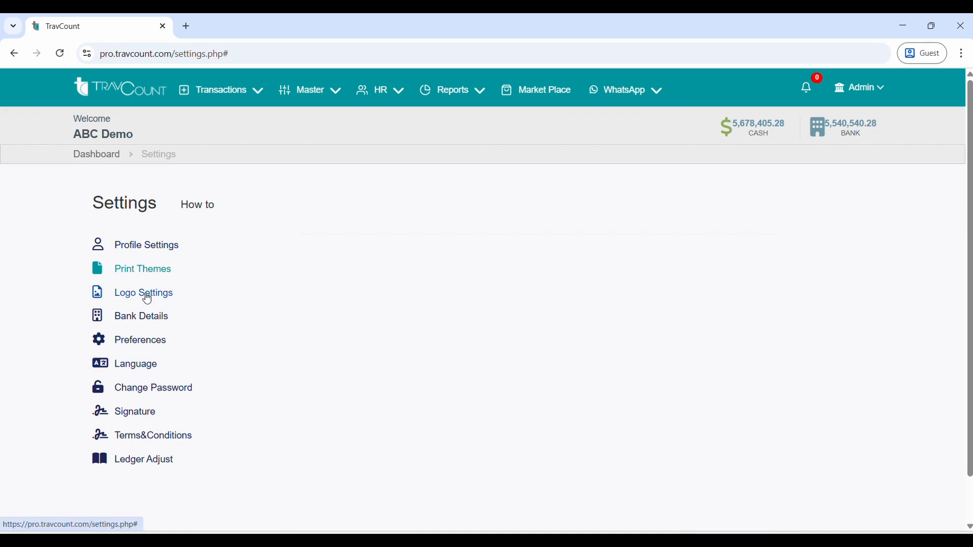
click(145, 324)
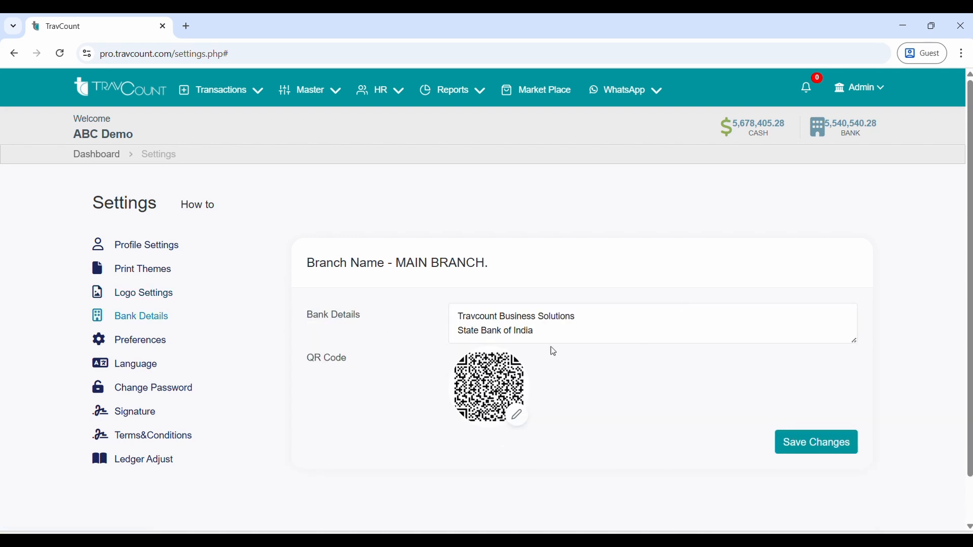
click(154, 342)
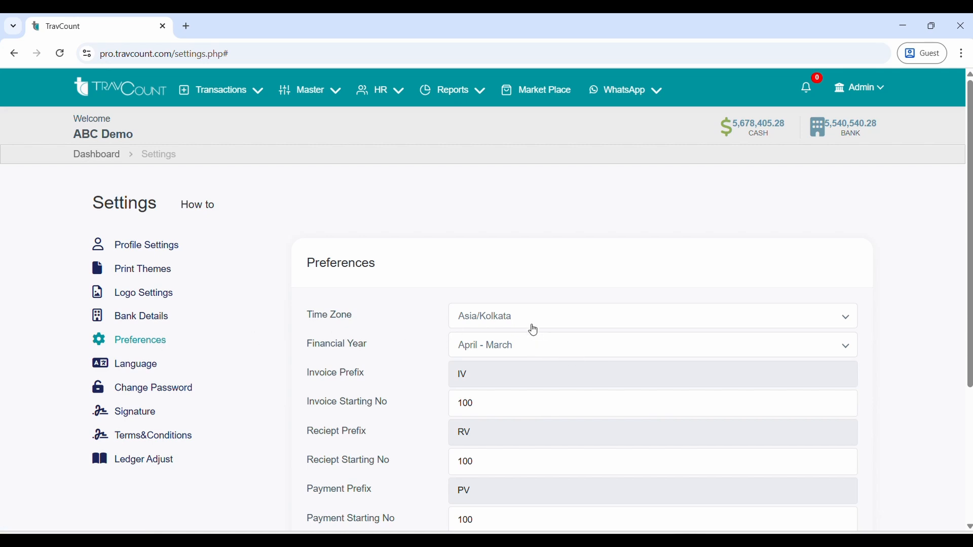
Scroll through the Preferences form, then view the Language settings.
scroll(398, 320, down, 3)
scroll(396, 330, up, 3)
scroll(550, 364, down, 3)
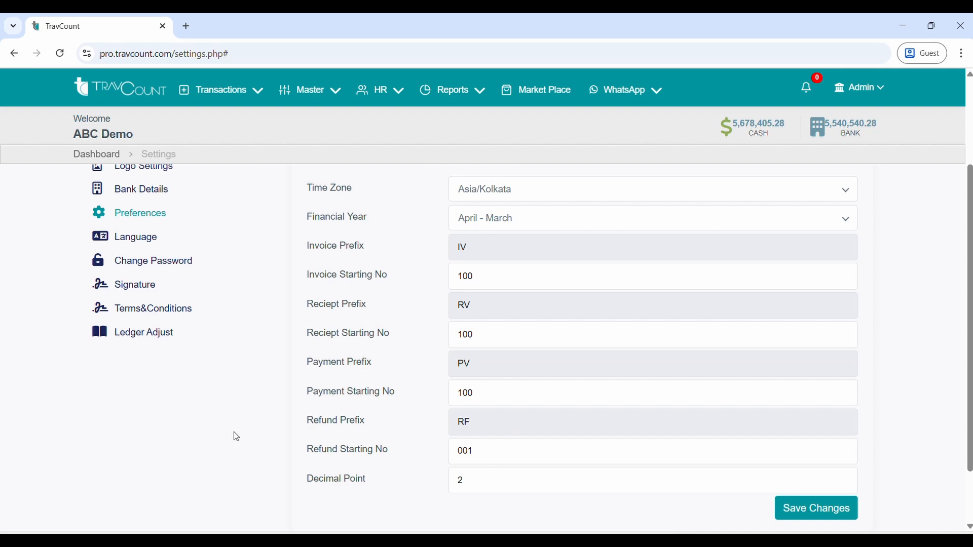
click(126, 243)
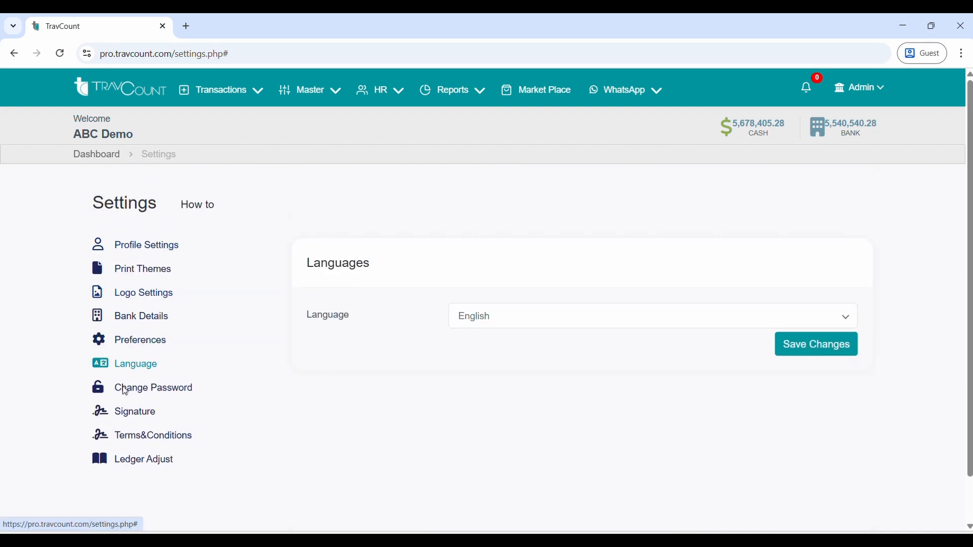
View the Signature settings, then the Terms & Conditions section with its empty text box.
click(126, 413)
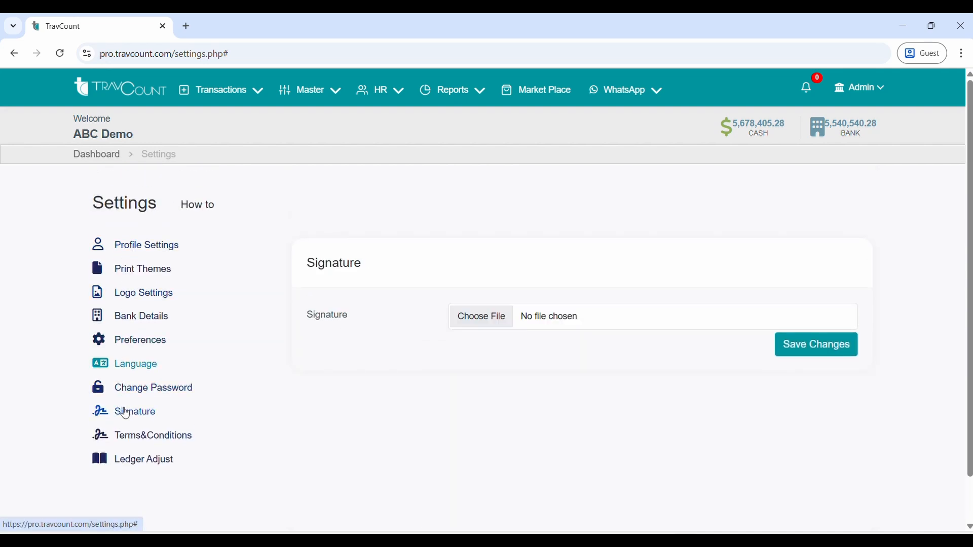
scroll(126, 415, down, 1)
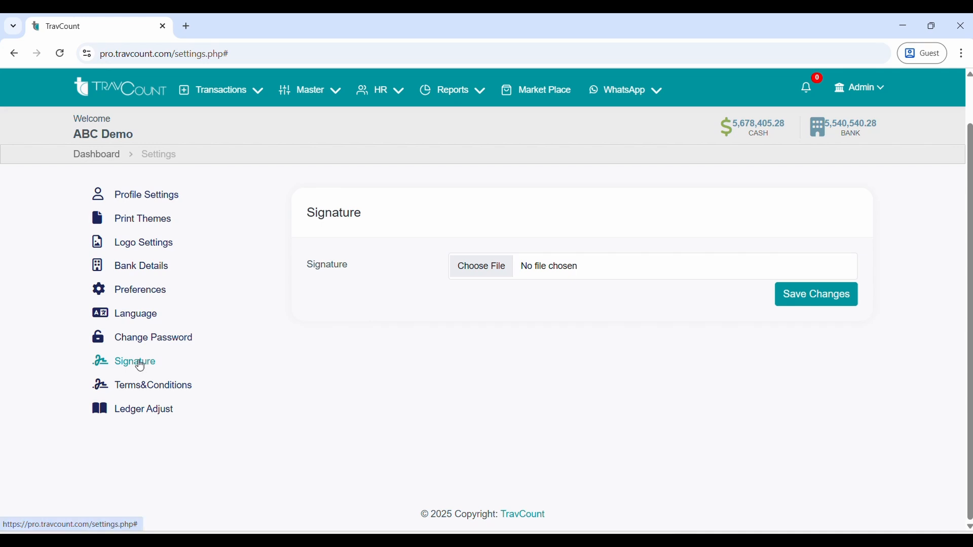
click(156, 389)
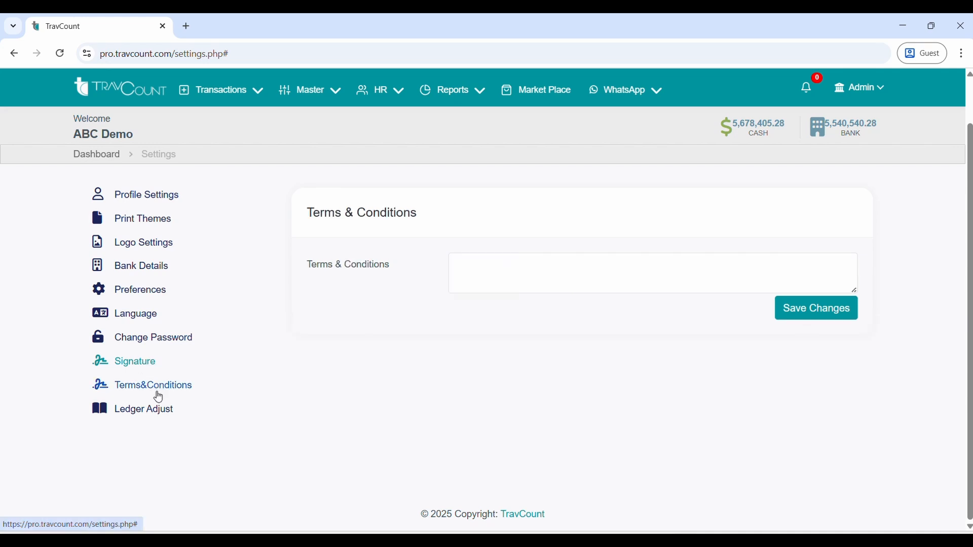
scroll(156, 392, up, 1)
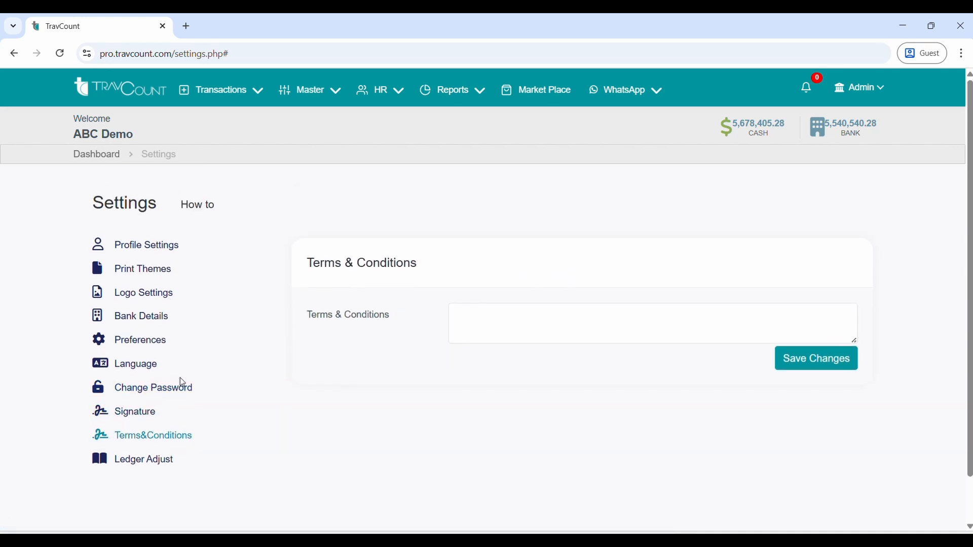
Open History, highlight the latest Insert Refund entry's details, and return to the dashboard.
click(862, 88)
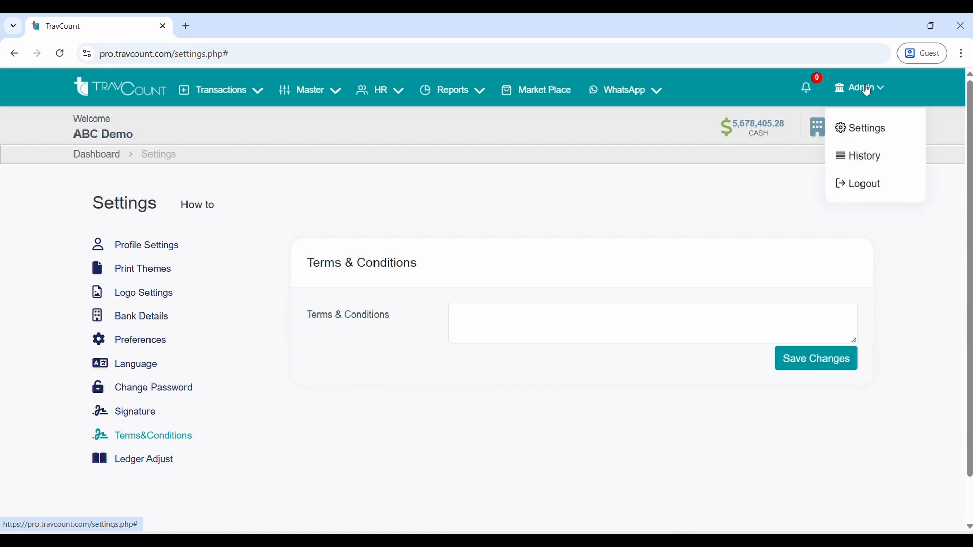
click(860, 159)
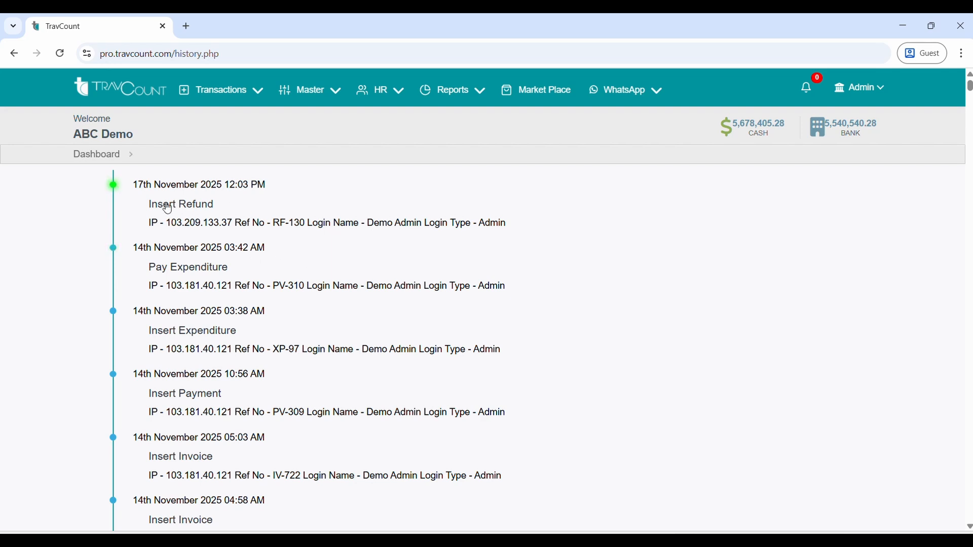
drag(151, 224, 469, 228)
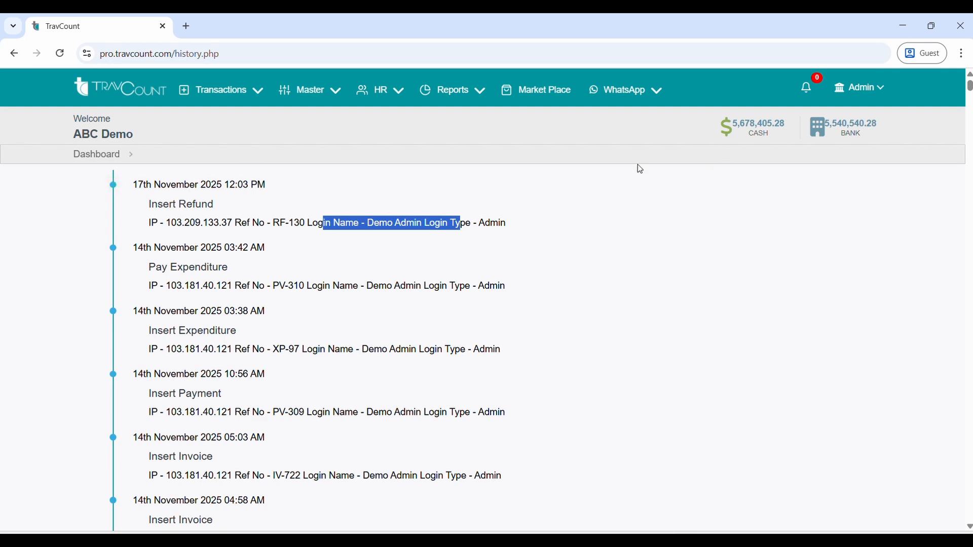
click(868, 88)
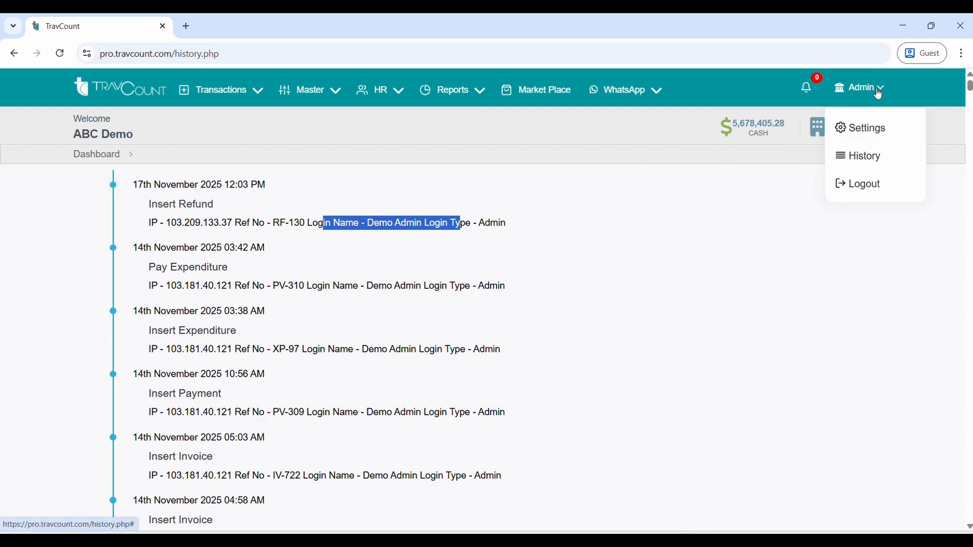
click(133, 95)
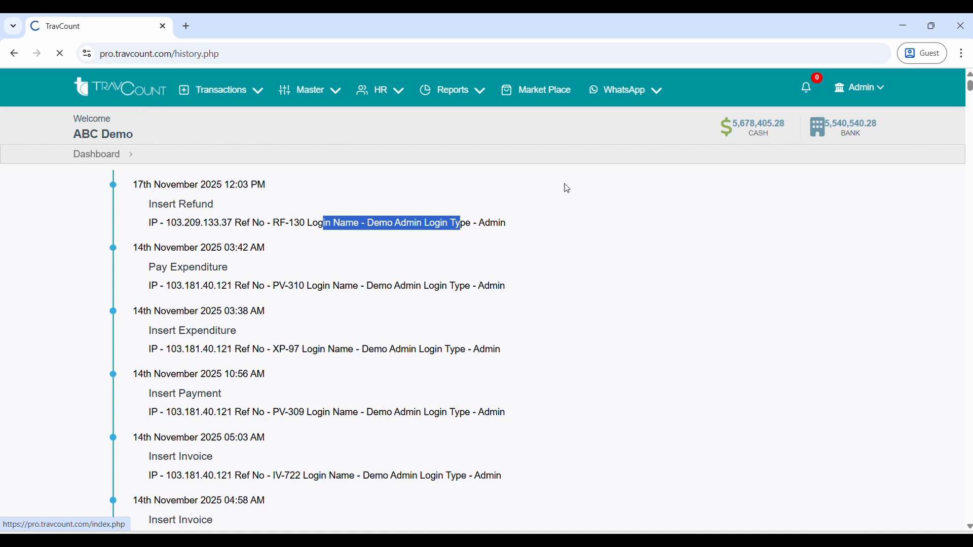
Review the November 2025 cash book statement, opening and closing its branch and date filters.
click(756, 125)
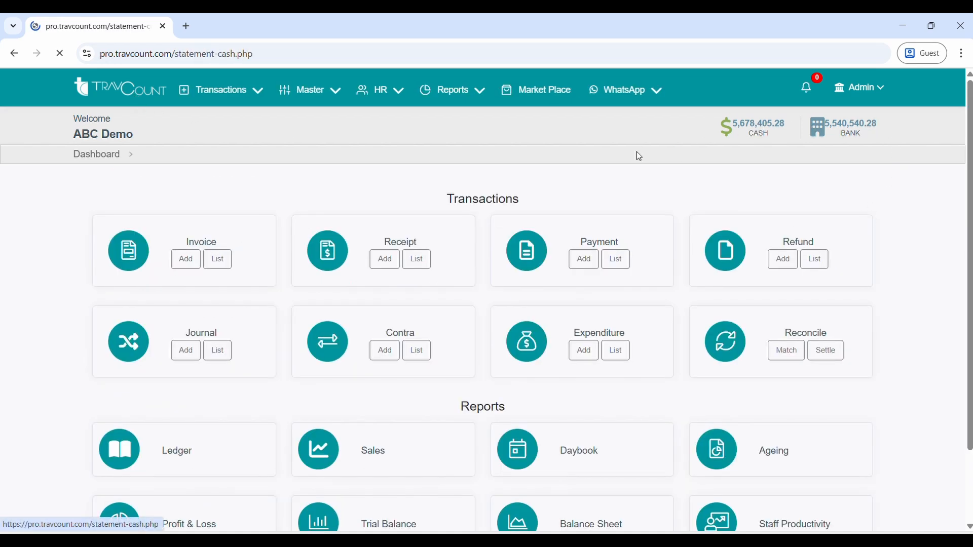
scroll(415, 259, down, 1)
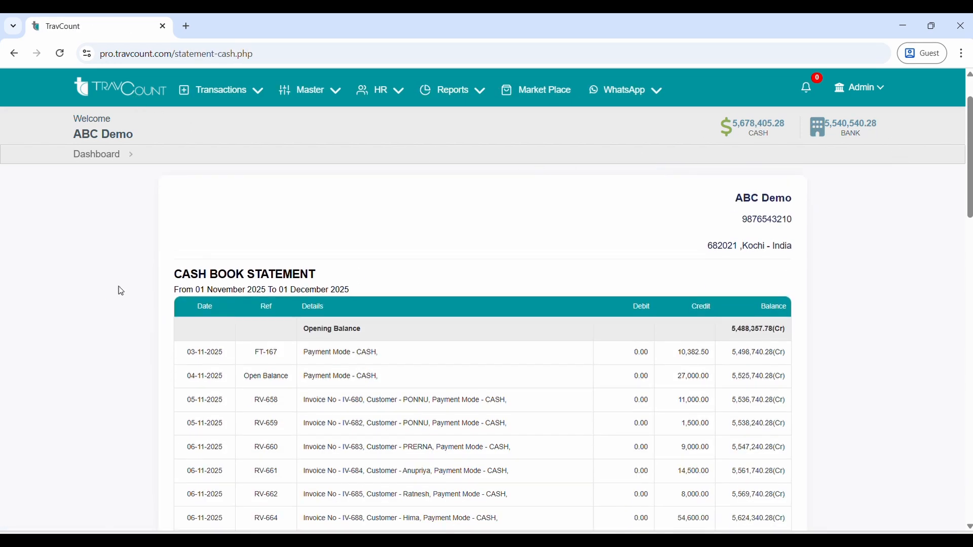
drag(195, 290, 360, 294)
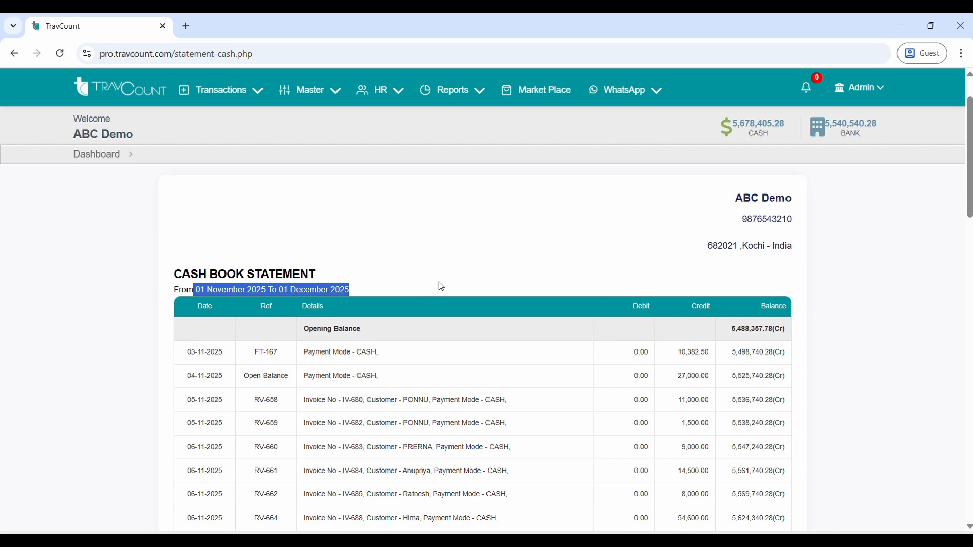
scroll(372, 278, down, 5)
scroll(367, 279, up, 6)
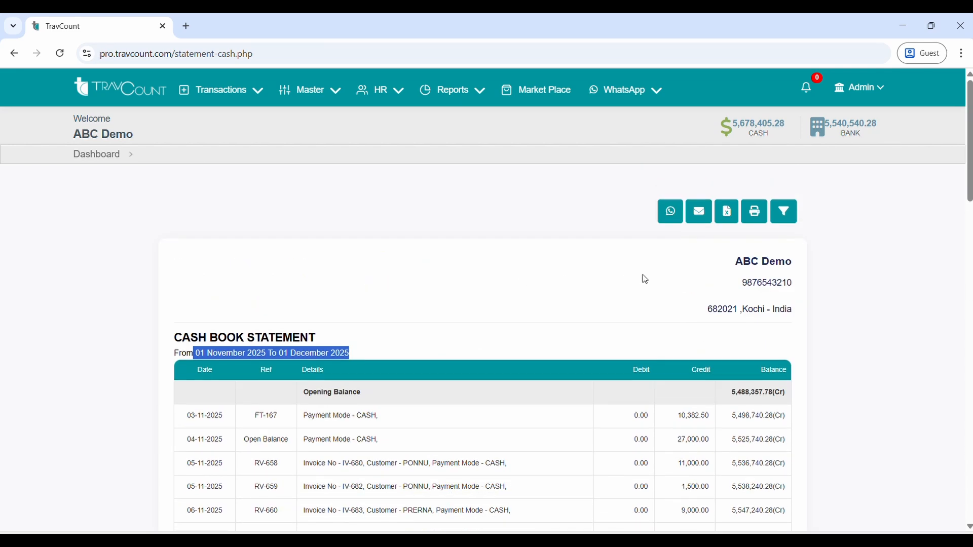
click(794, 211)
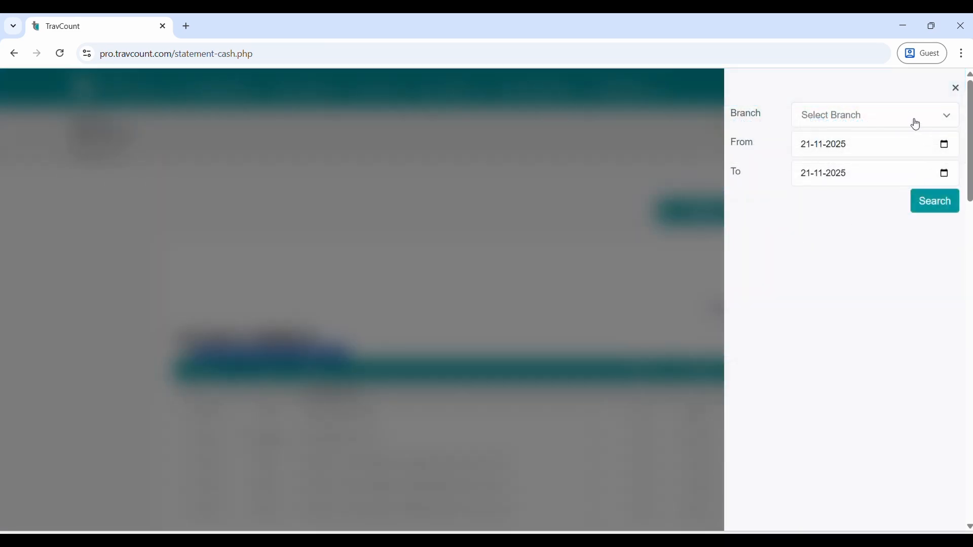
click(958, 89)
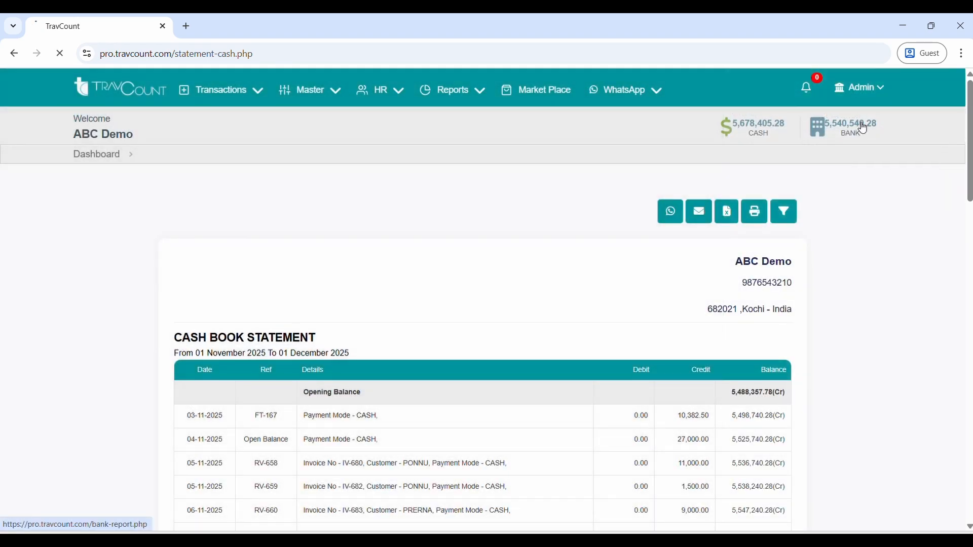
Open the Bank Report listing CHEQUE, CARD and Federal Bank debit, credit and balance.
click(834, 130)
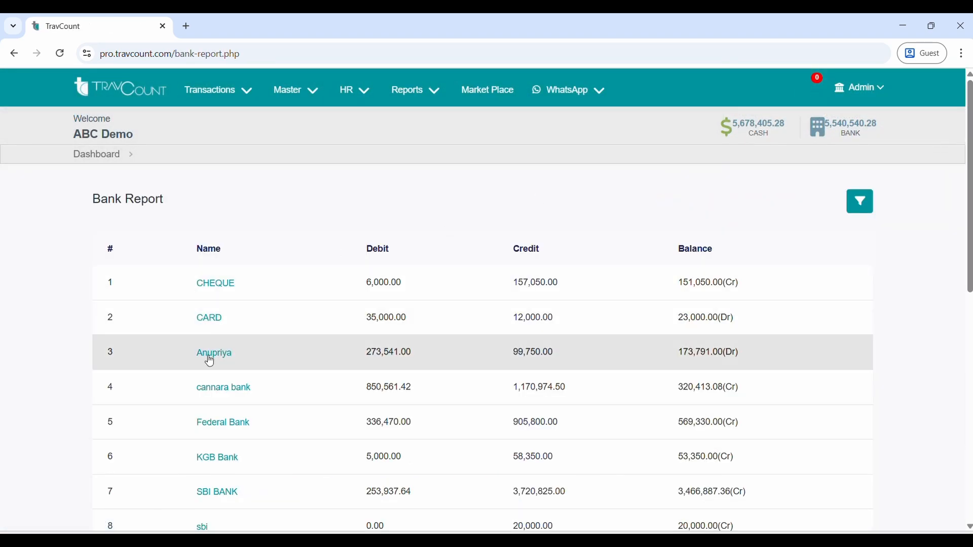
scroll(232, 327, down, 8)
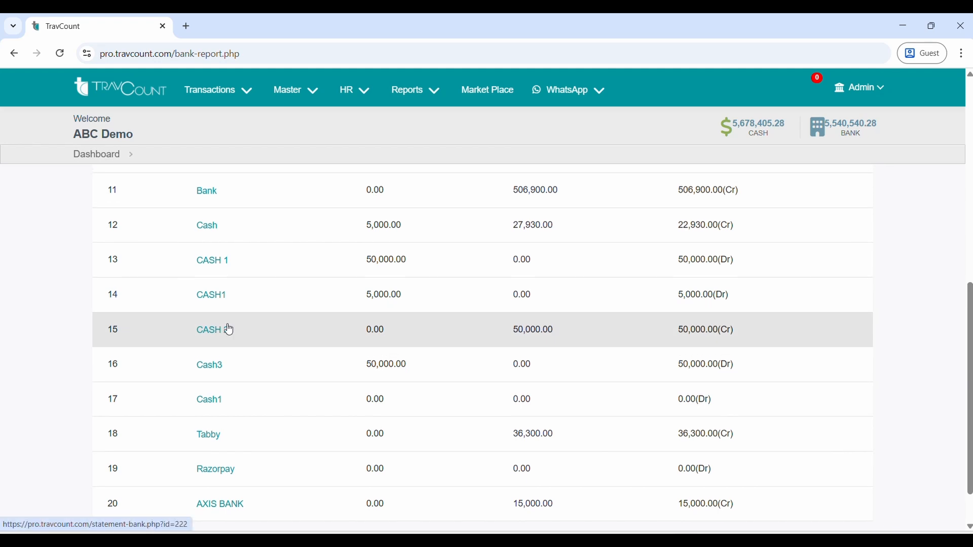
scroll(233, 328, up, 8)
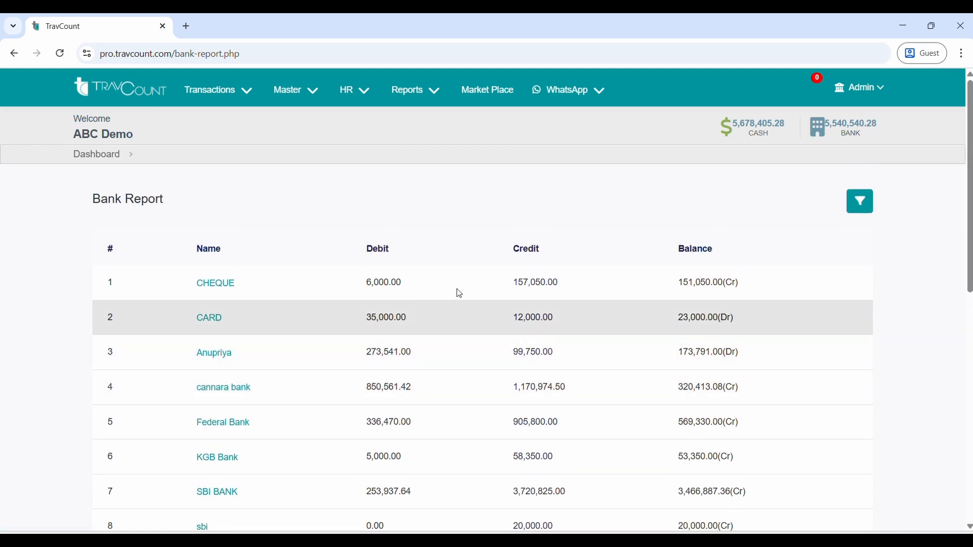
click(91, 99)
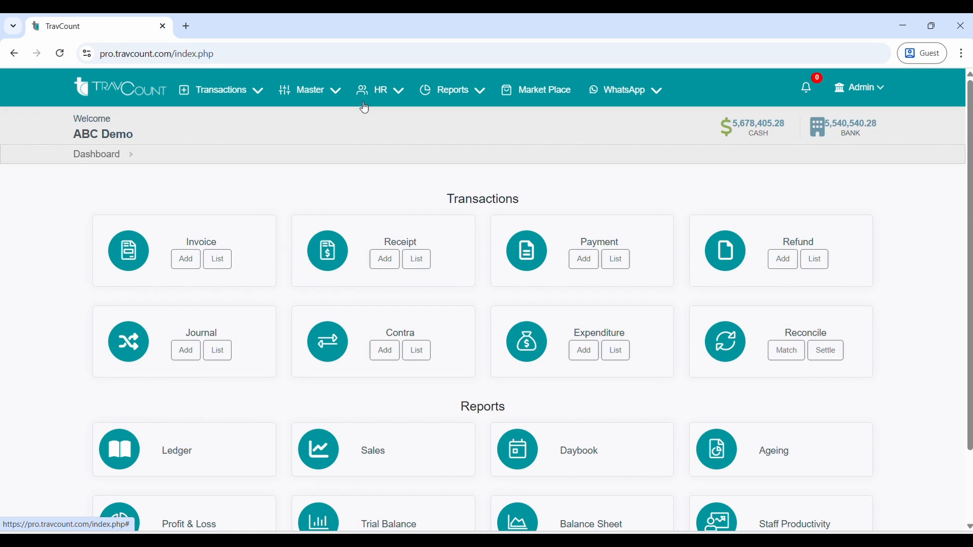
click(223, 98)
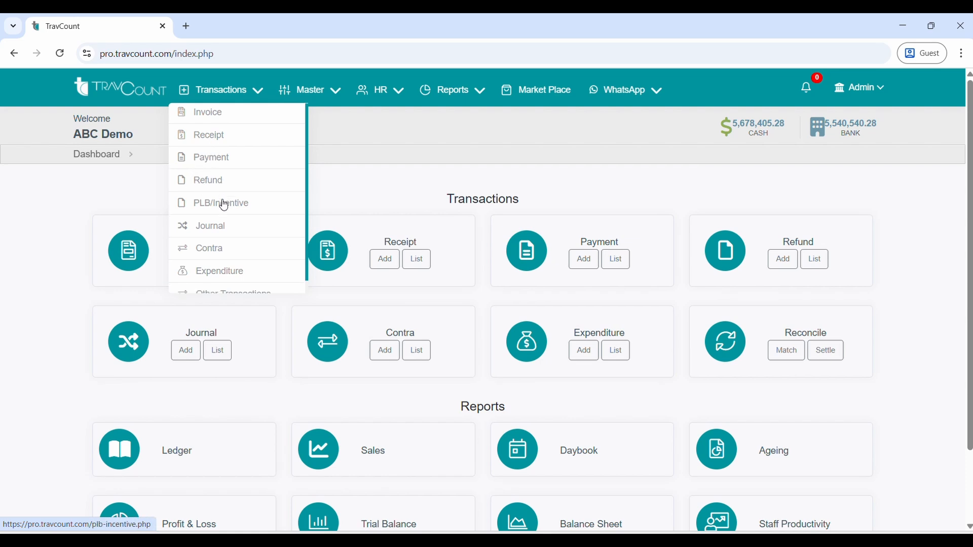
scroll(223, 203, down, 1)
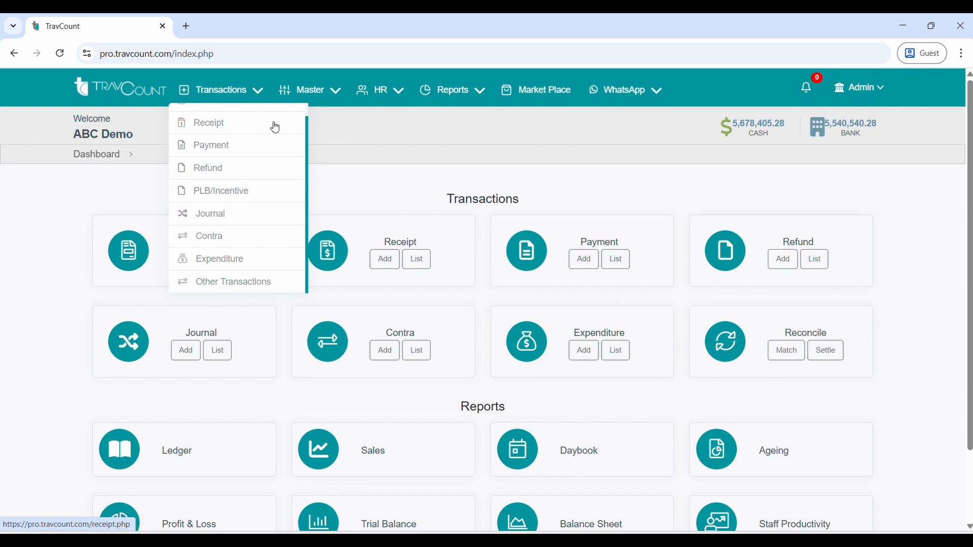
click(310, 90)
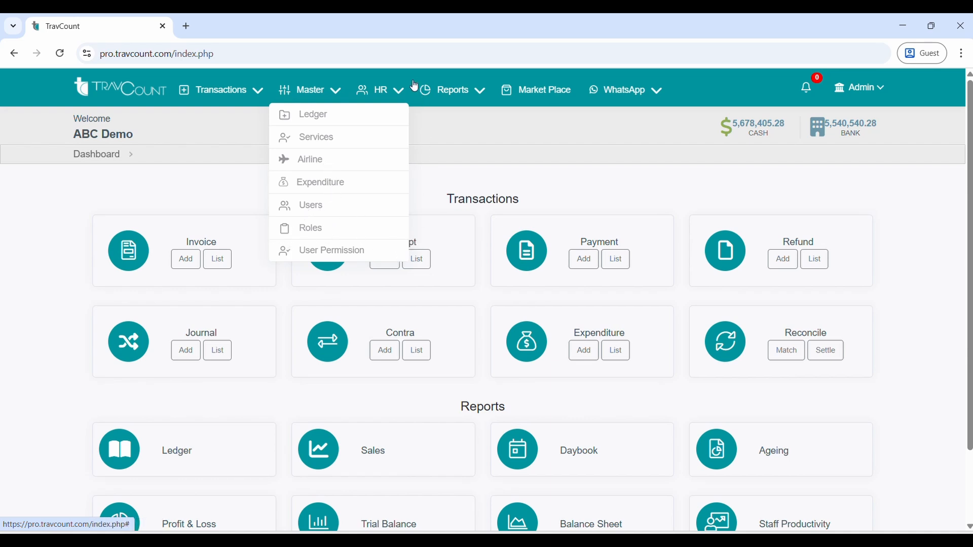
click(398, 90)
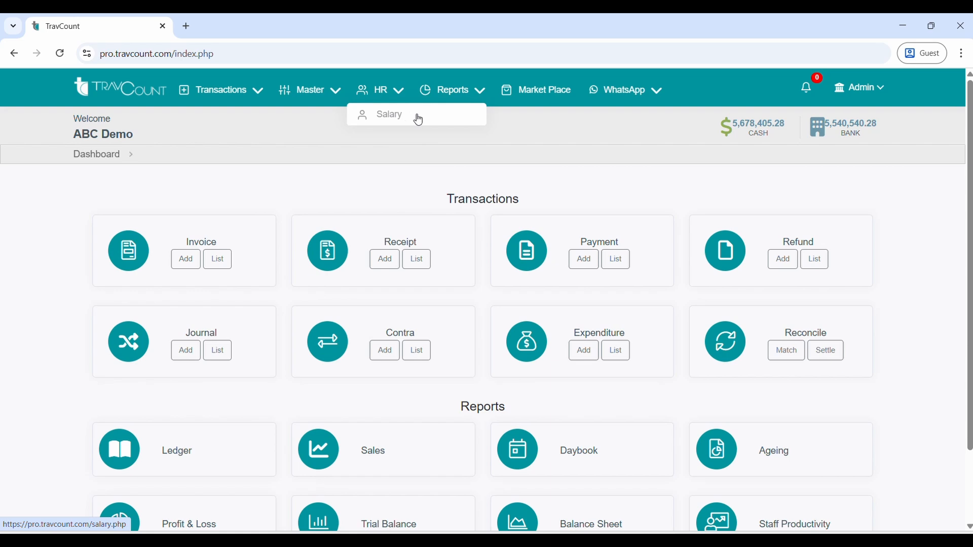
click(484, 91)
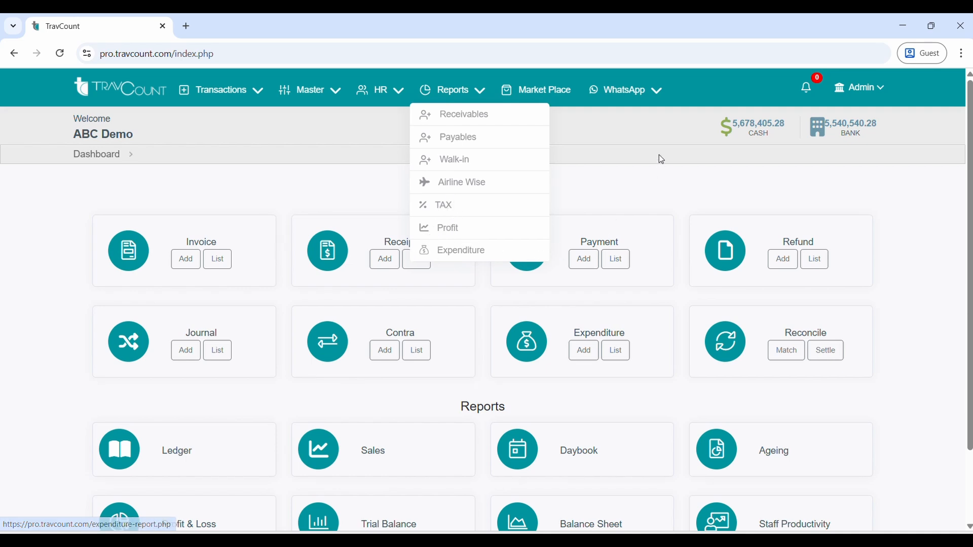
mouse_move(640, 89)
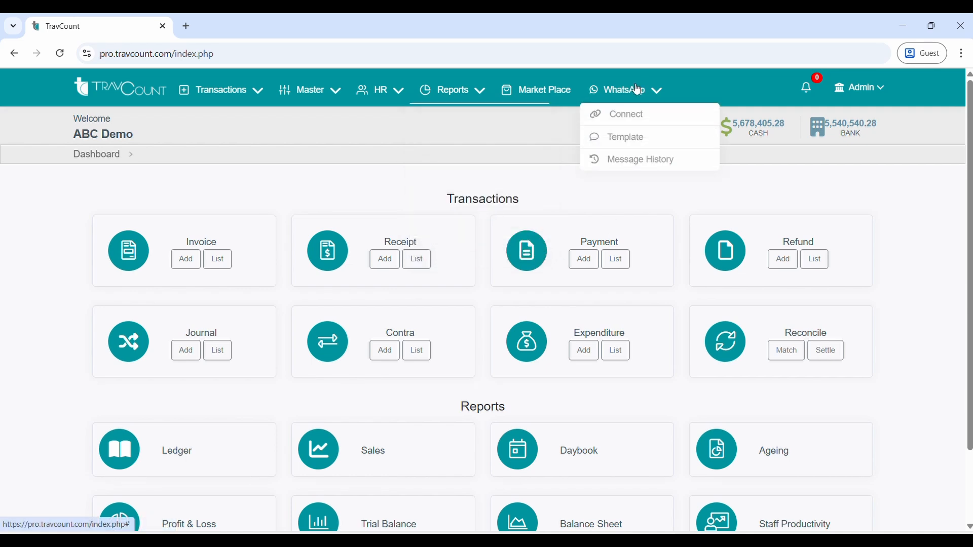
Open the WhatsApp template editor and select the Receipt message template.
click(630, 138)
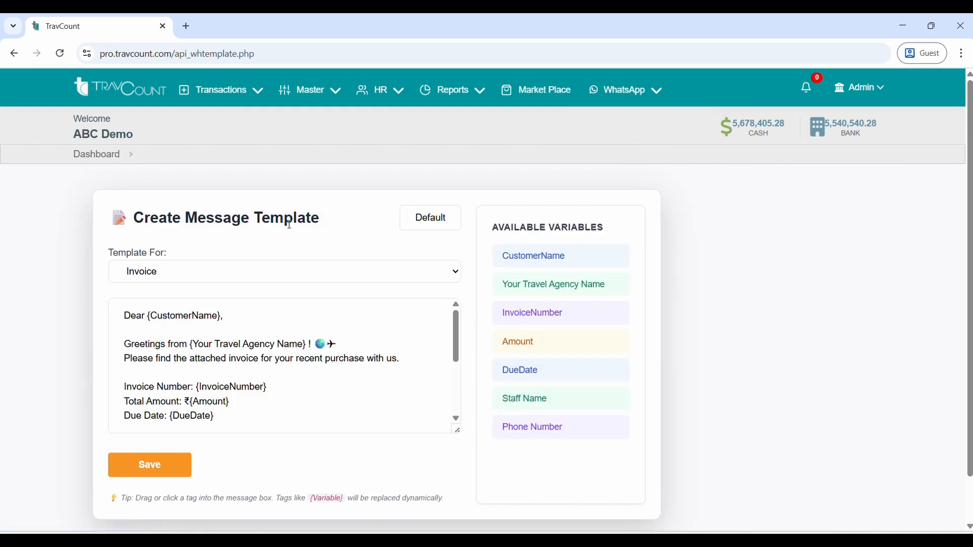
click(295, 275)
click(253, 306)
Check WhatsApp Message History's Failed and Pending tabs, then return to the dashboard.
mouse_move(640, 90)
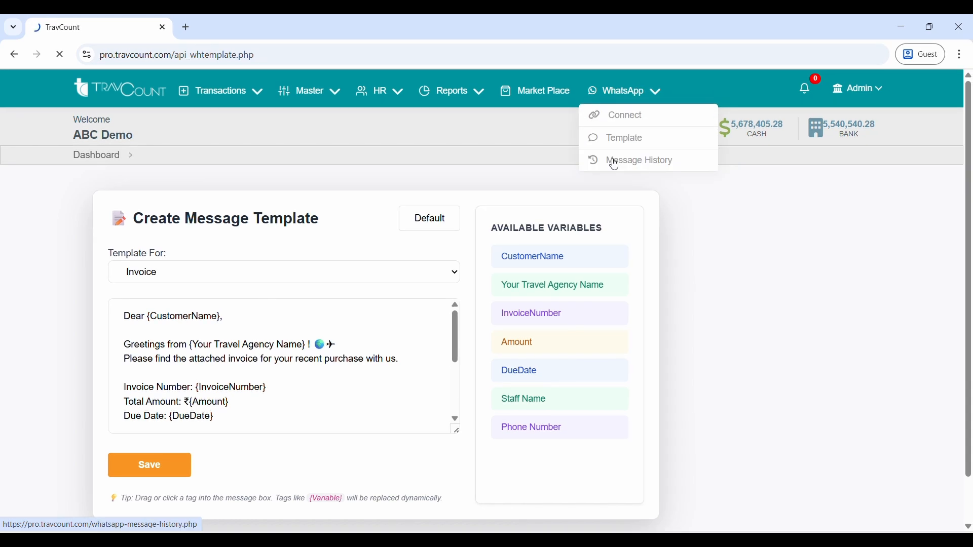
click(615, 163)
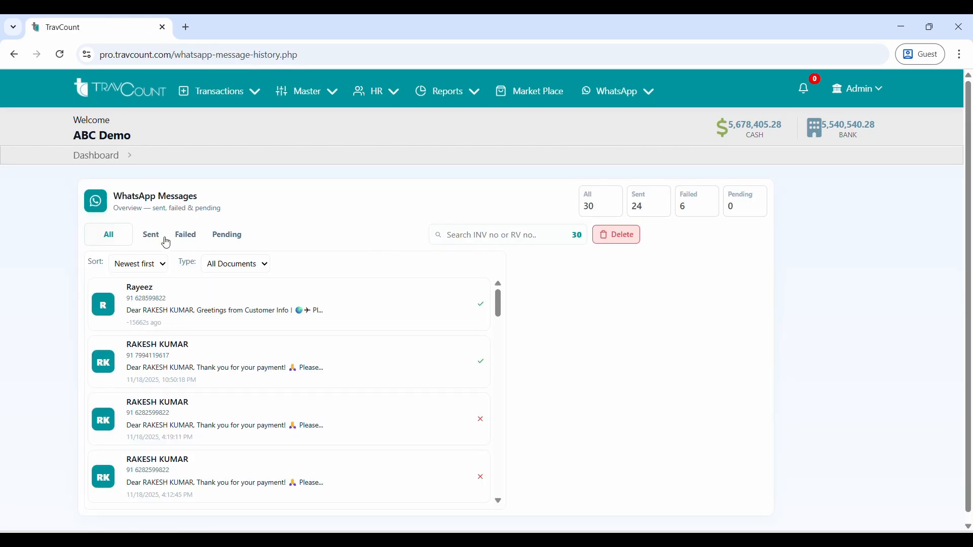
click(177, 236)
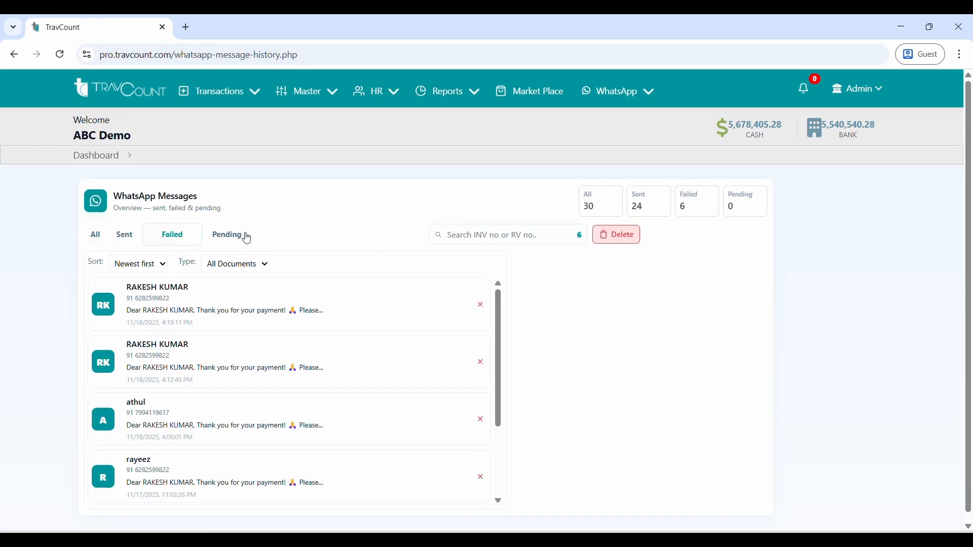
click(247, 237)
click(139, 99)
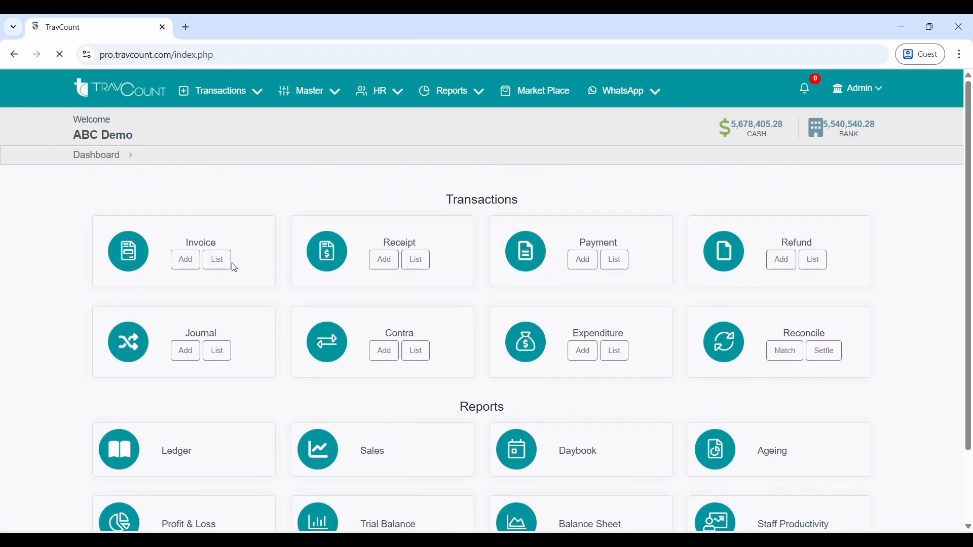
Open the Invoice List from the dashboard's Invoice card.
click(224, 263)
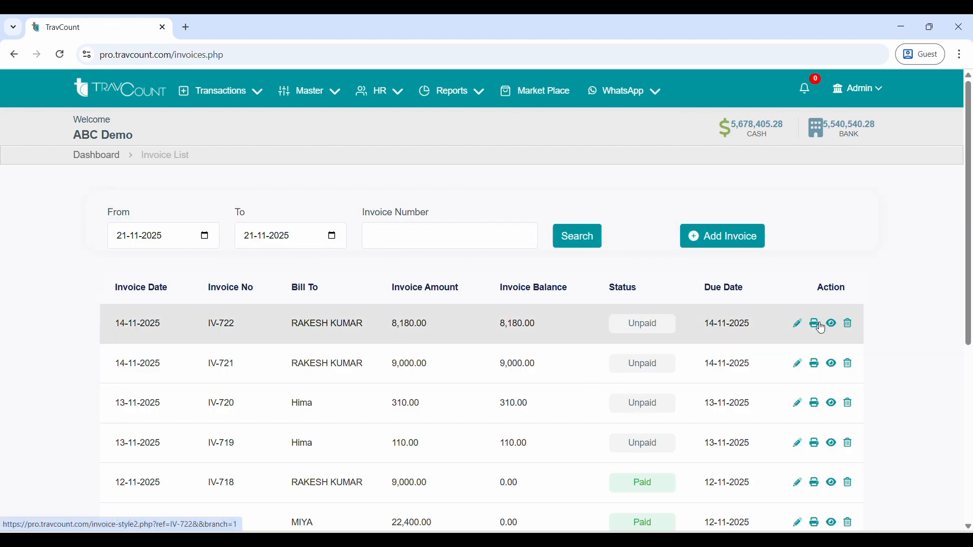
Open invoice IV-722 and close its WhatsApp sending details without sending.
click(814, 324)
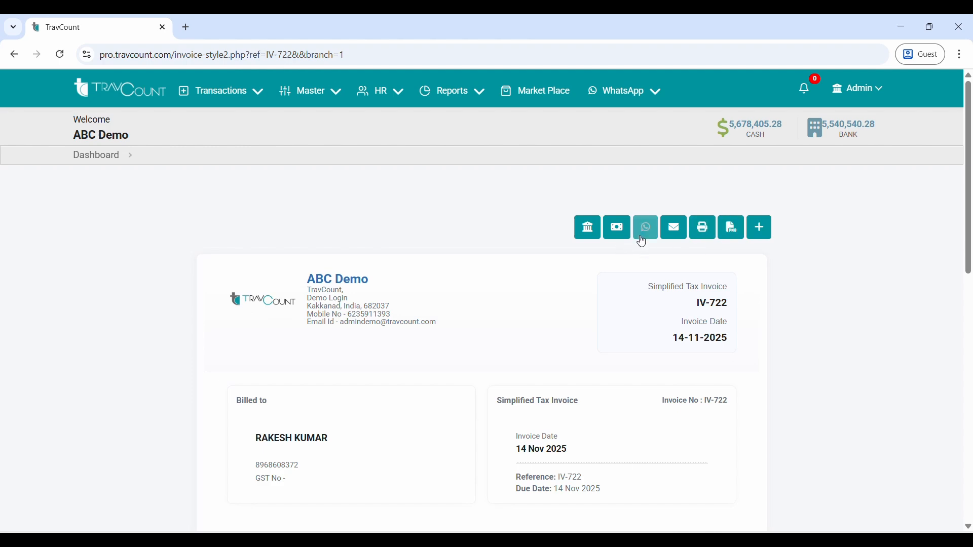
click(645, 229)
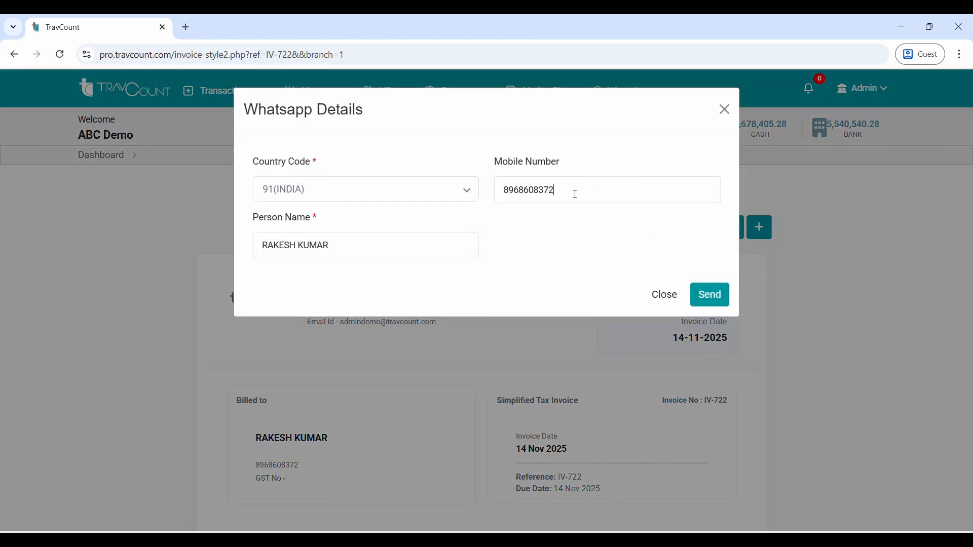
click(662, 294)
Scroll through invoice IV-722 (grand total ₹8,180.00), selecting its bank details, then return to the dashboard.
scroll(317, 338, down, 5)
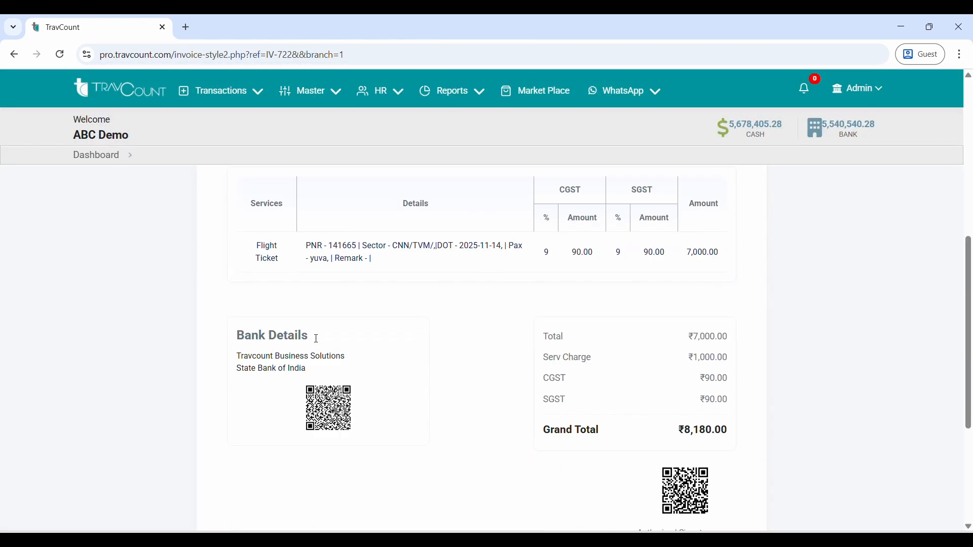
scroll(317, 338, down, 4)
scroll(381, 328, up, 1)
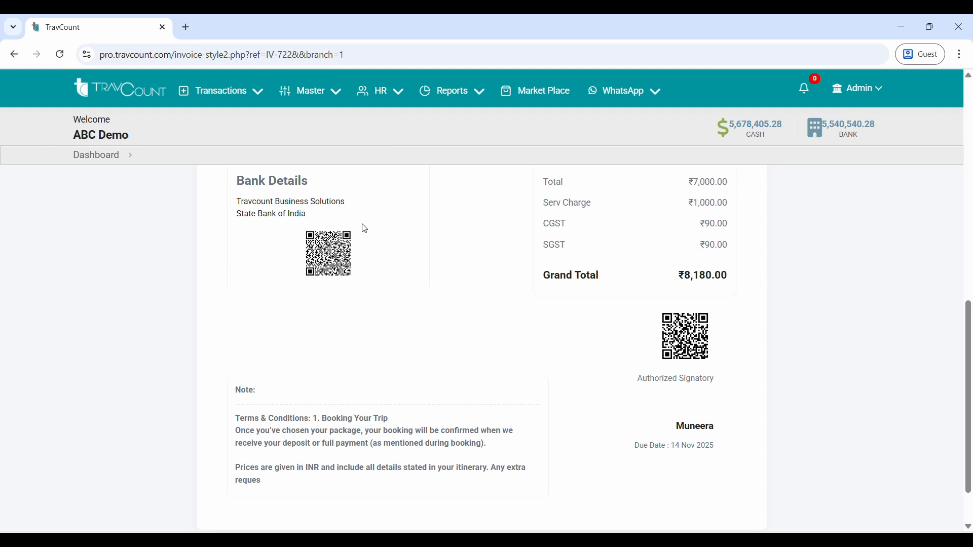
drag(240, 208, 346, 218)
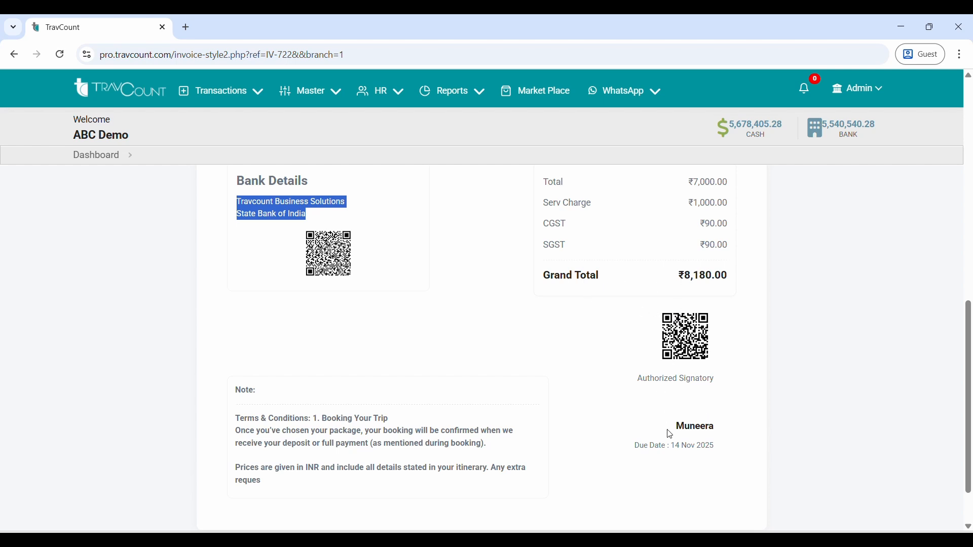
drag(365, 494, 307, 365)
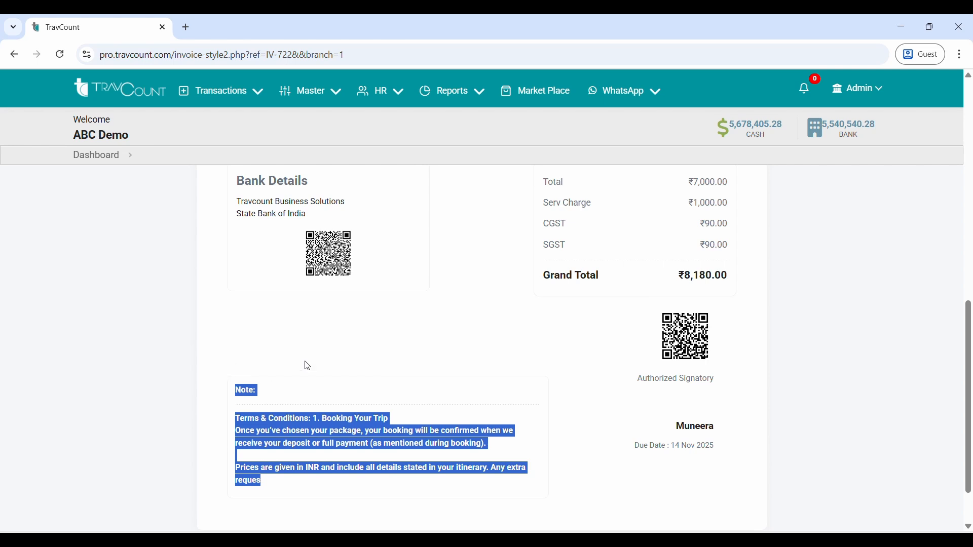
scroll(330, 363, up, 8)
scroll(332, 362, up, 3)
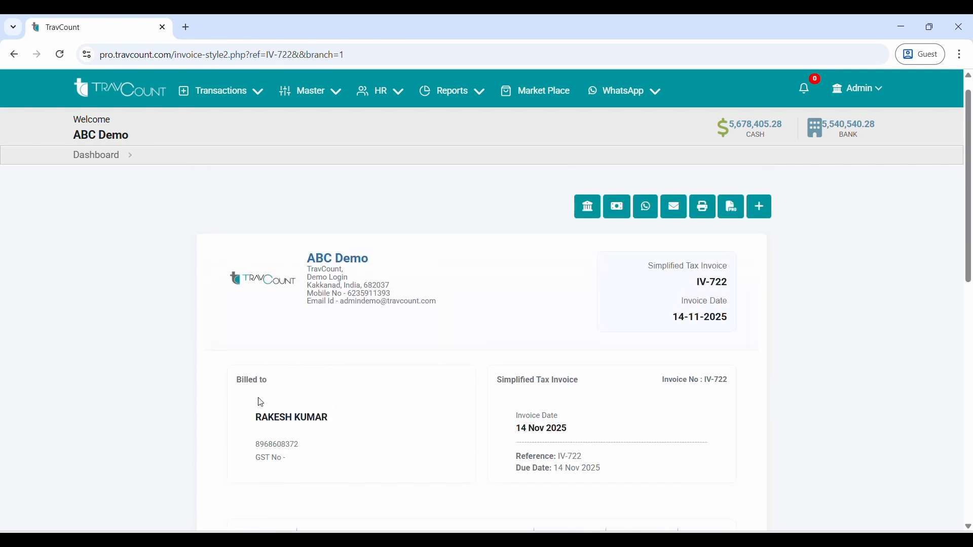
drag(234, 380, 314, 461)
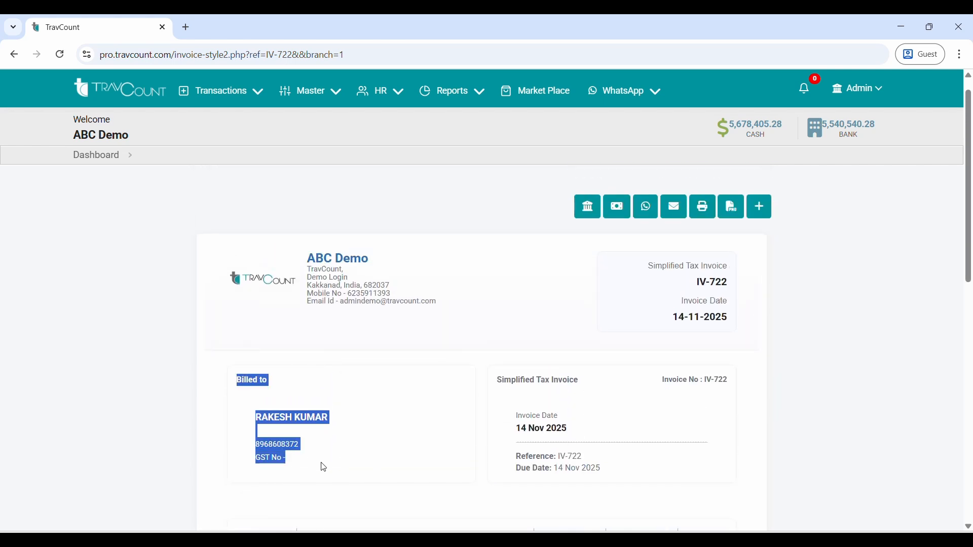
click(293, 470)
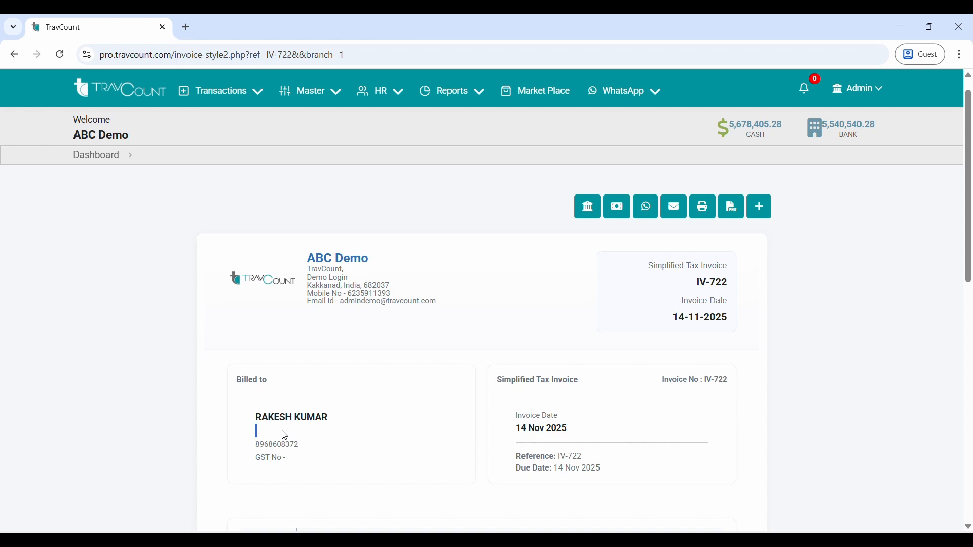
scroll(269, 384, up, 1)
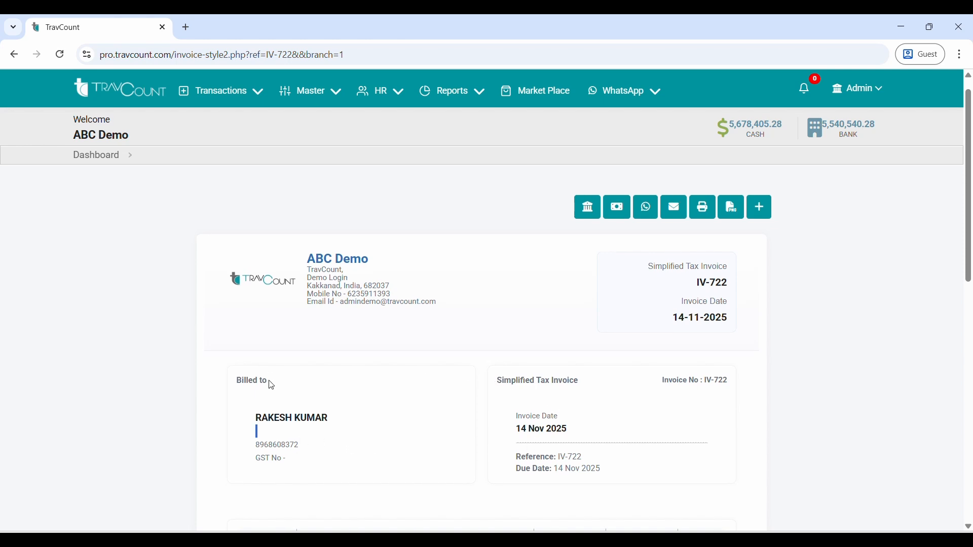
click(129, 86)
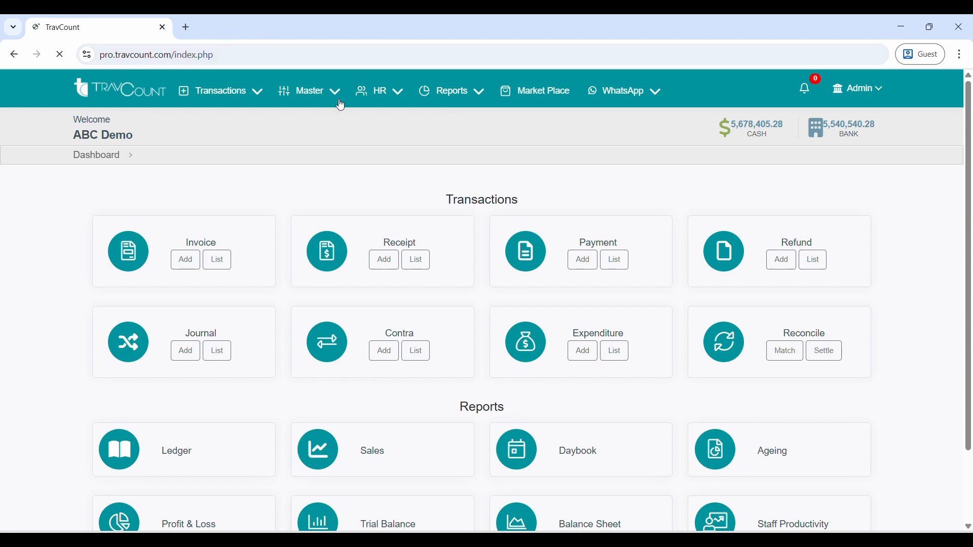
View receipt RV-695 (₹5,000.00 advance) from the Receipt List, then start a new invoice.
click(414, 262)
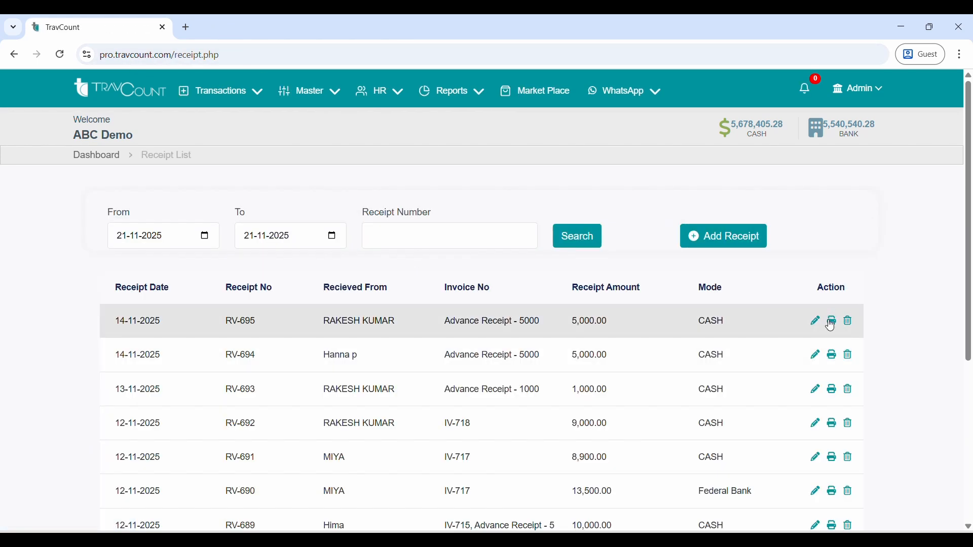
click(834, 322)
scroll(387, 300, down, 5)
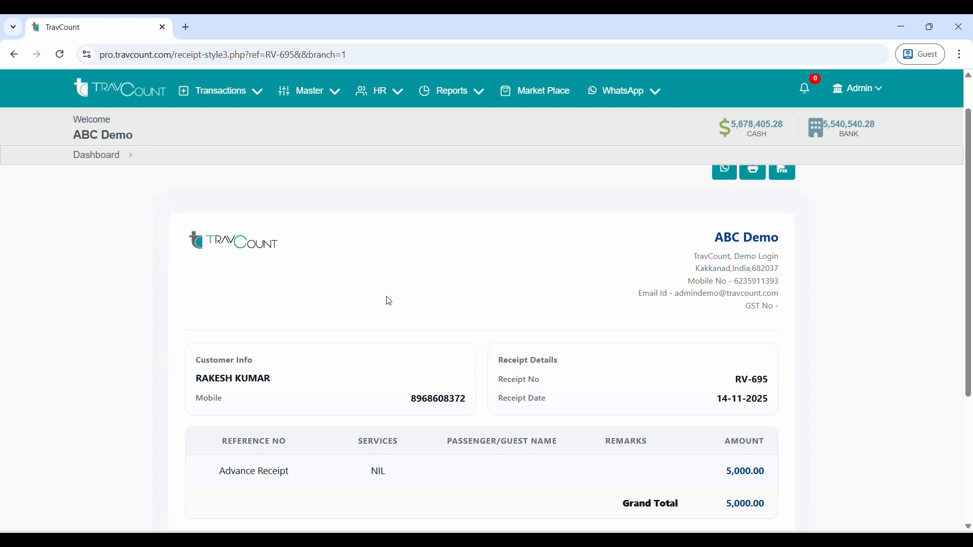
scroll(387, 299, up, 5)
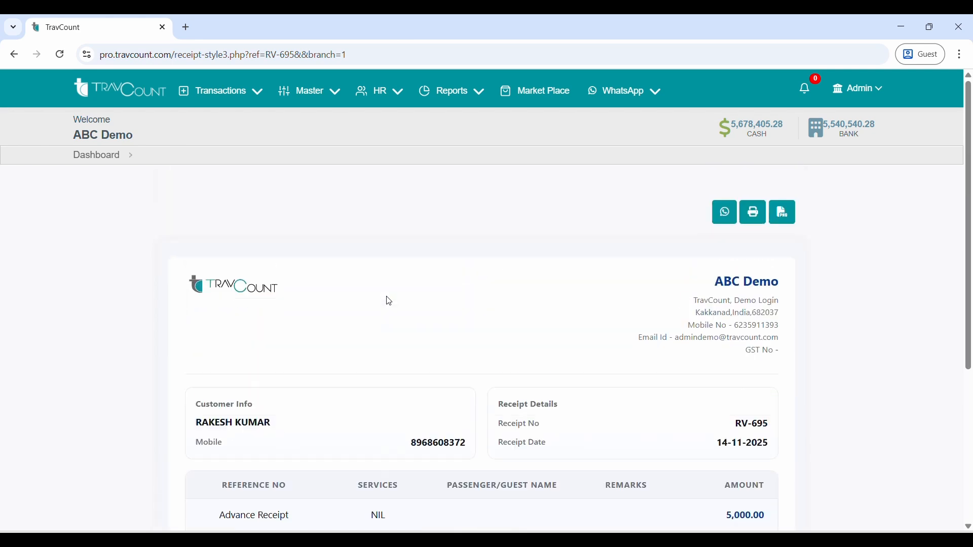
click(85, 158)
click(185, 263)
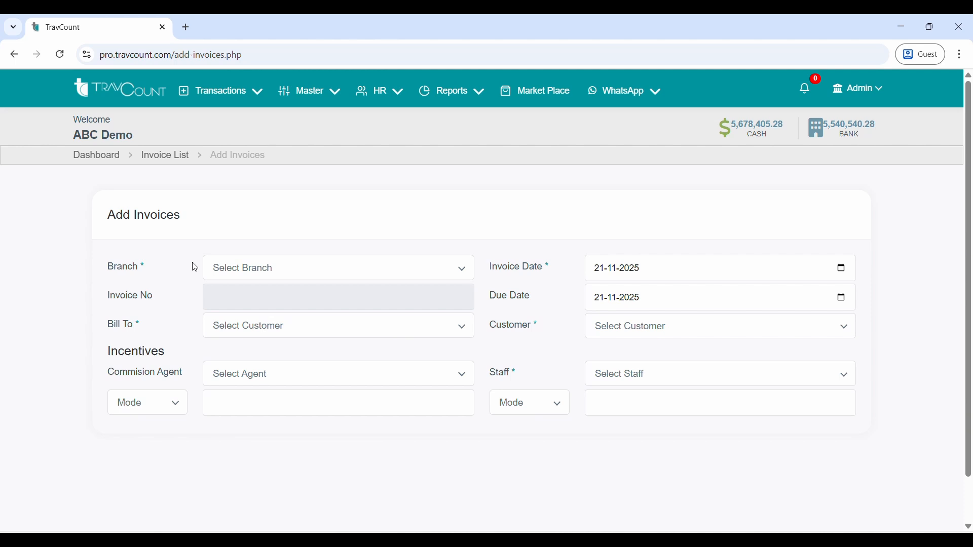
Set the invoice branch to MAIN BRANCH. and Bill To to Walk-In.
click(272, 271)
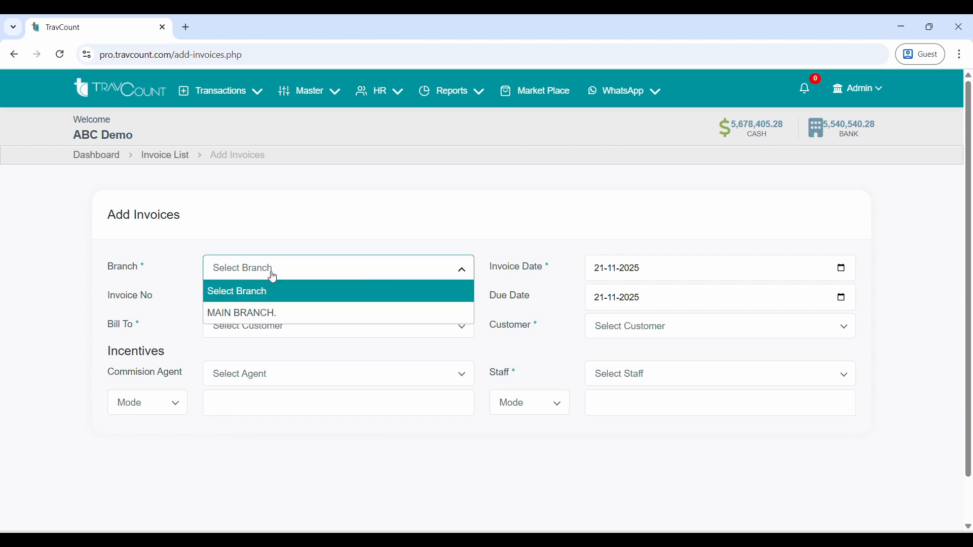
click(262, 314)
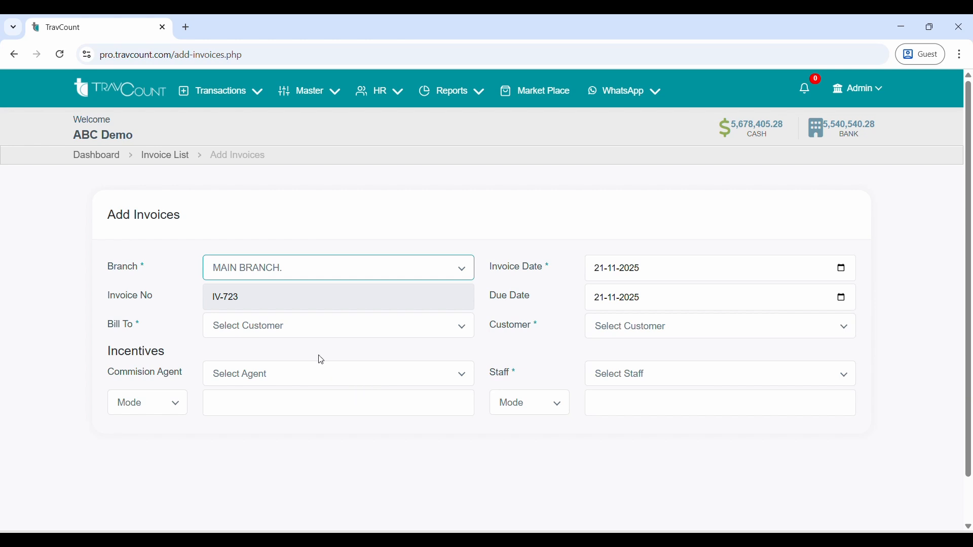
click(294, 327)
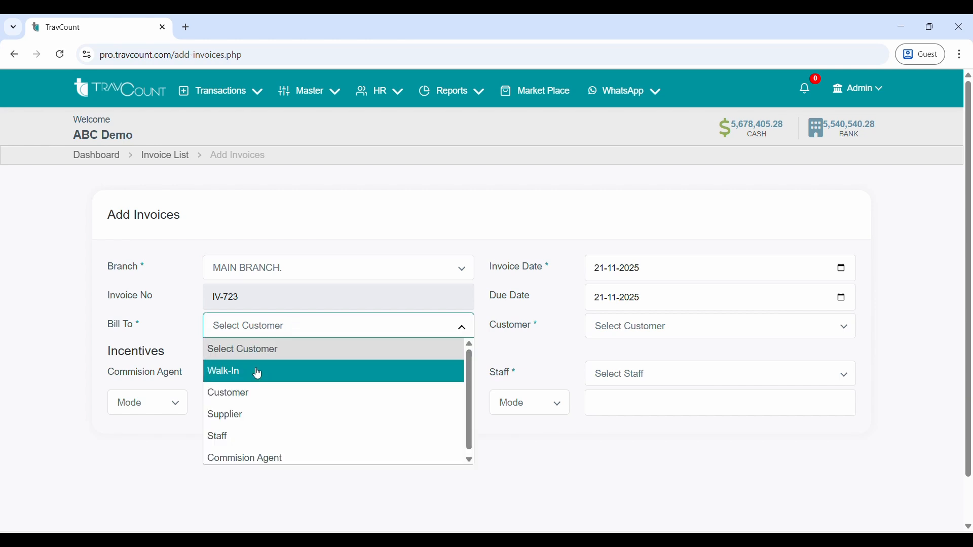
scroll(243, 438, down, 3)
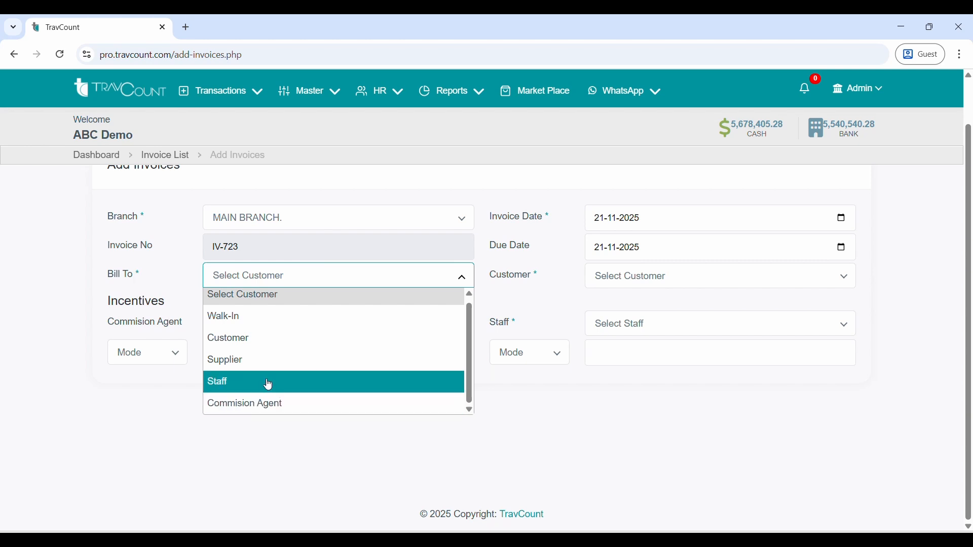
scroll(268, 378, up, 1)
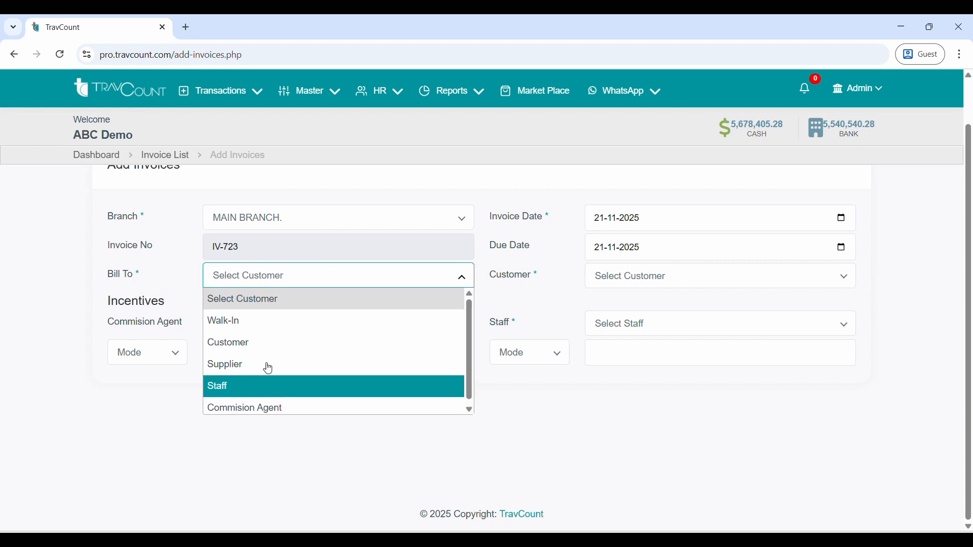
click(272, 337)
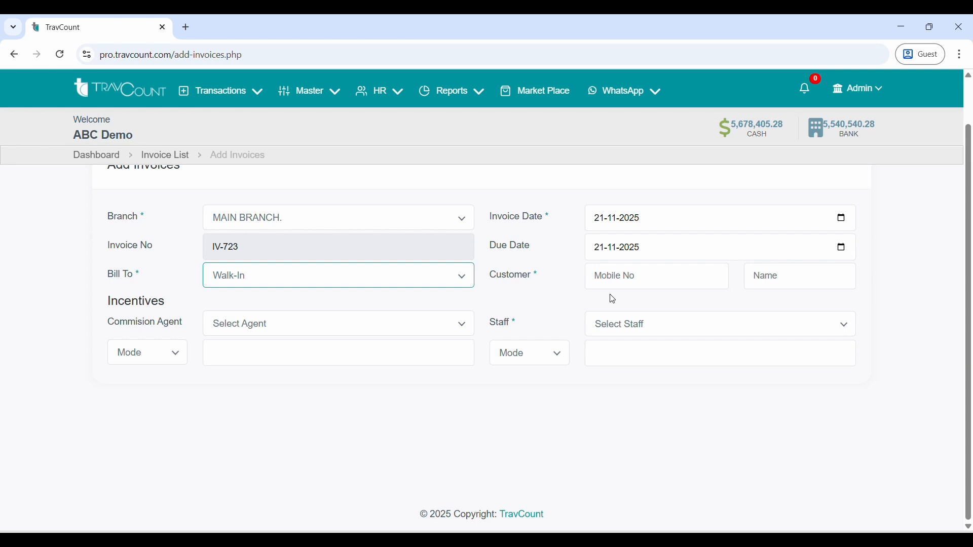
Pick an existing customer mobile number so the customer's name auto-fills.
click(637, 279)
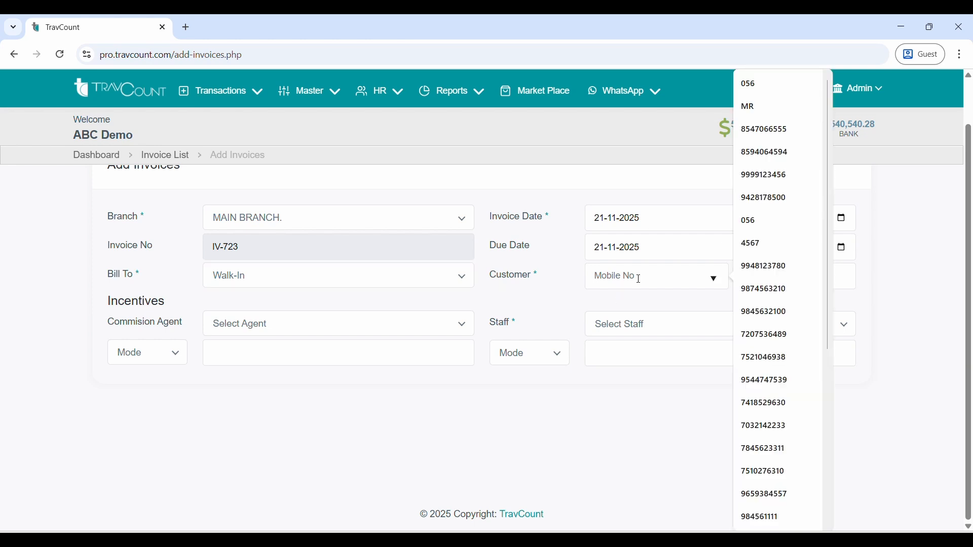
text(85)
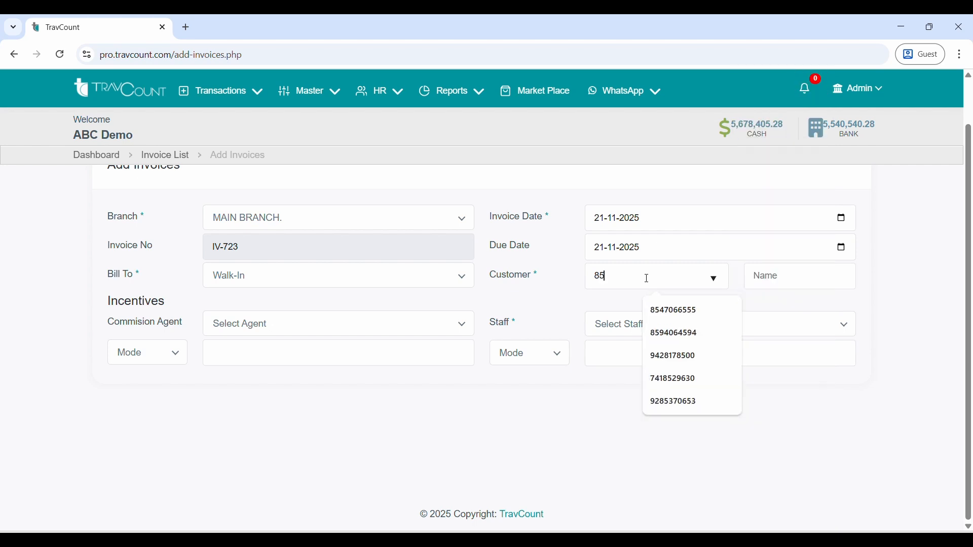
key(BackSpace)
key(BackSpace)
text(6)
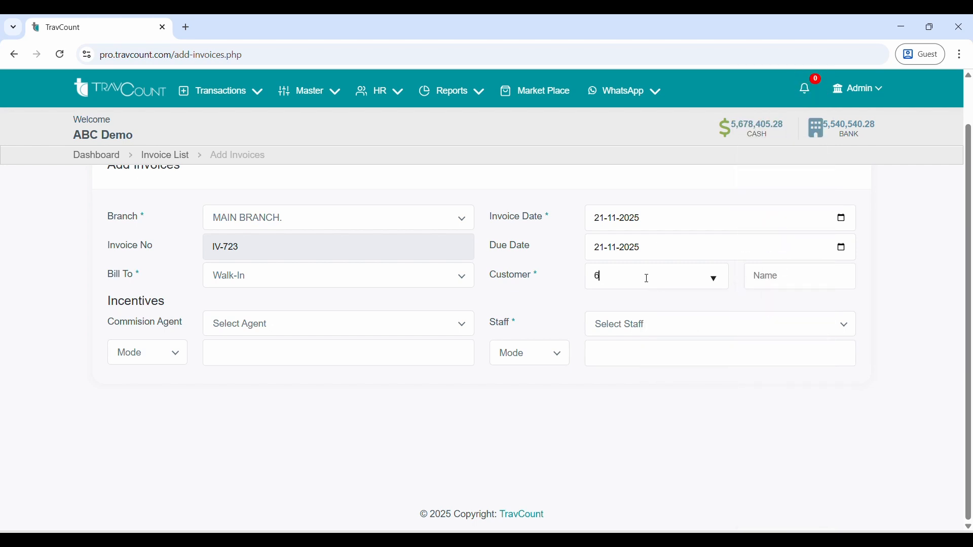
text(2)
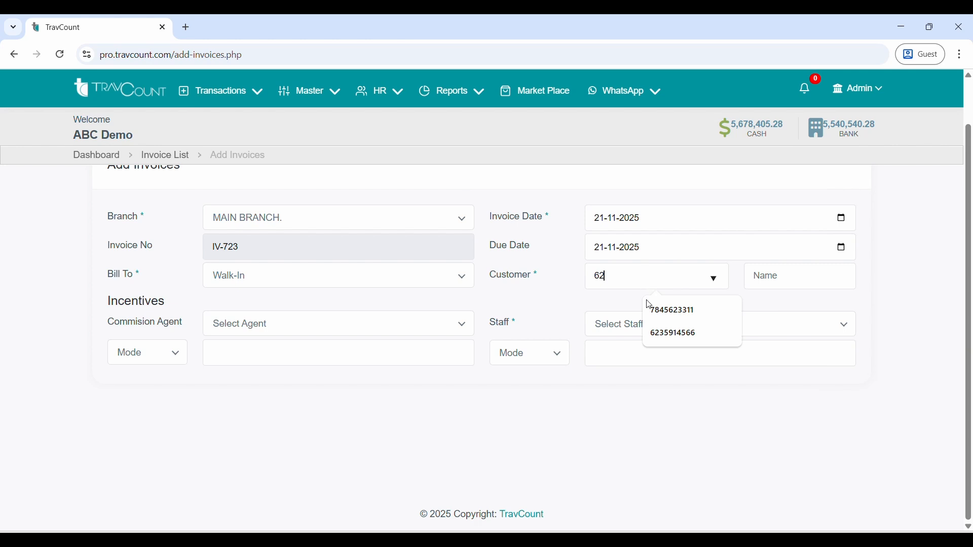
click(654, 333)
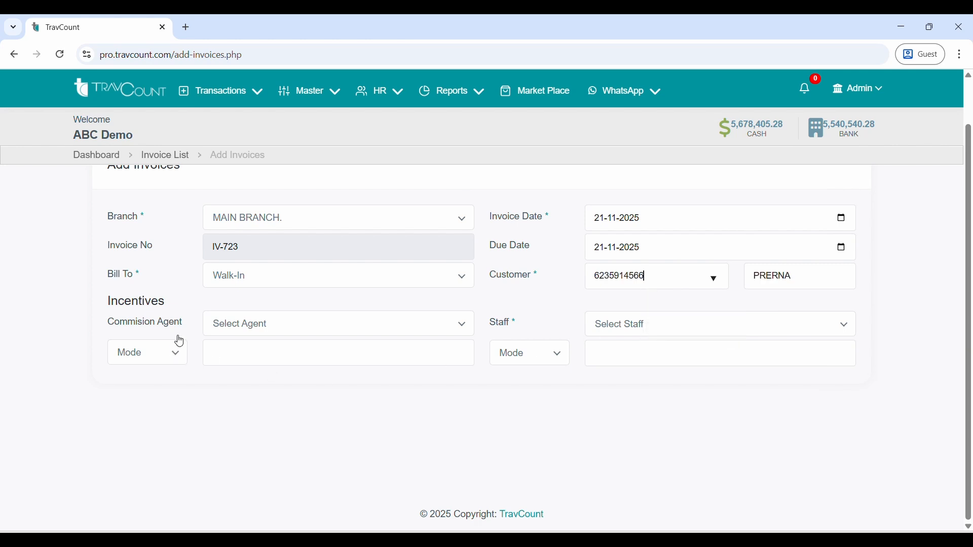
Bill the invoice to a registered Customer chosen from the customer list.
click(286, 282)
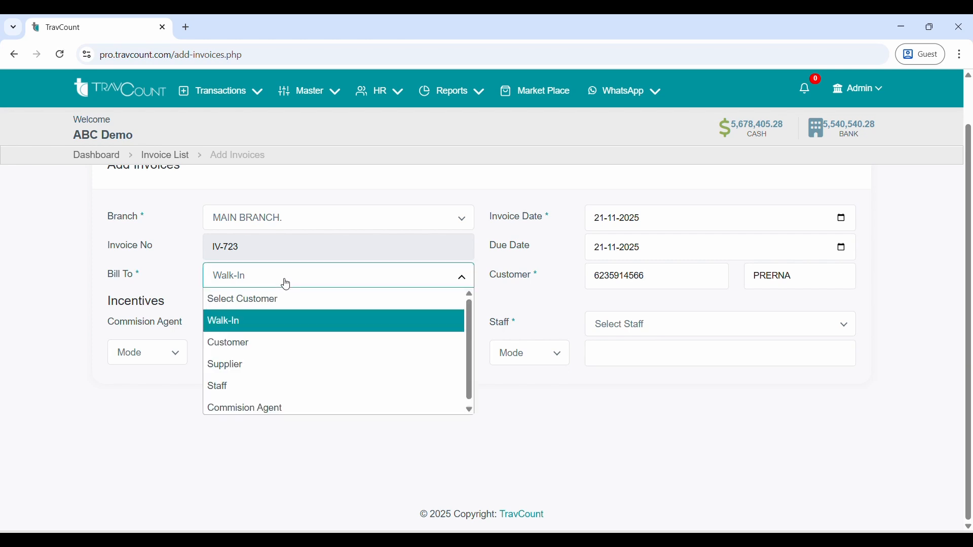
click(284, 342)
click(629, 280)
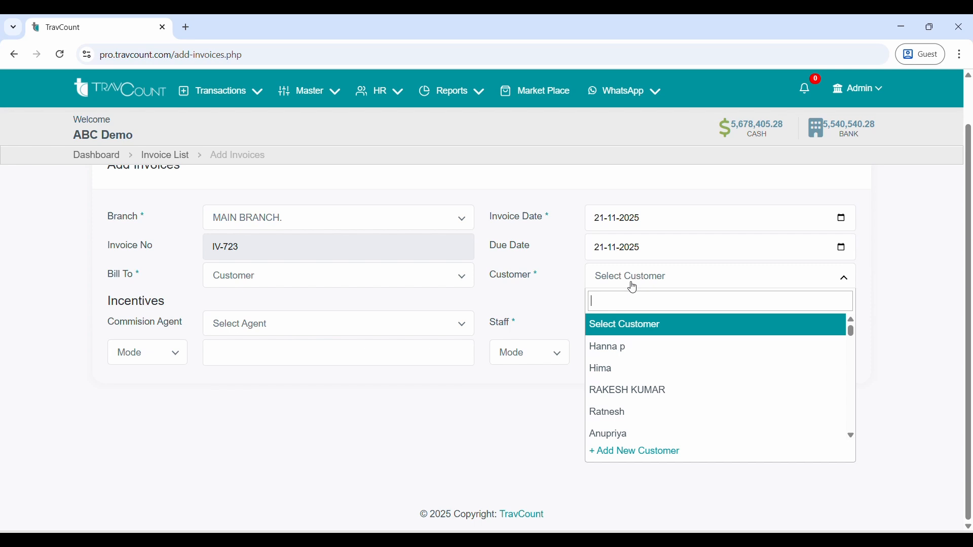
click(628, 396)
click(631, 284)
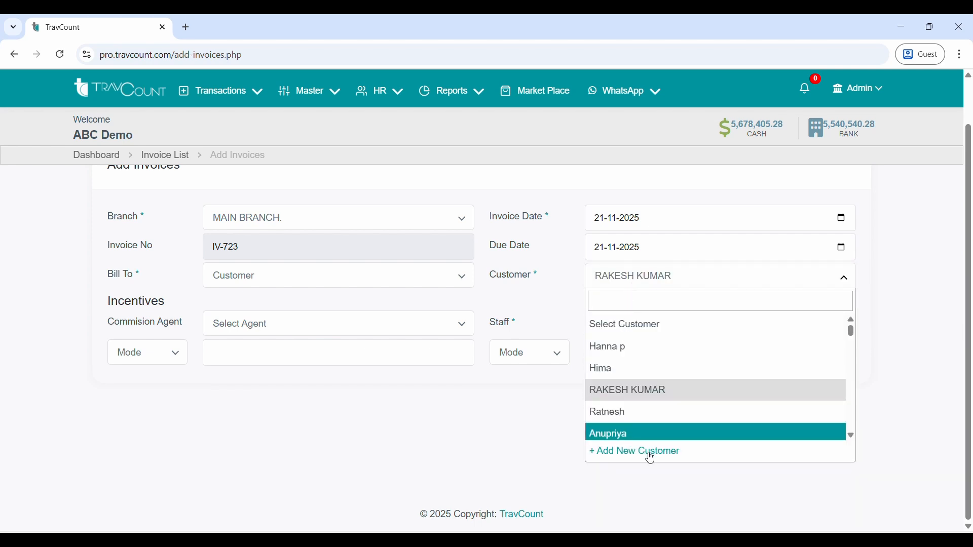
click(562, 320)
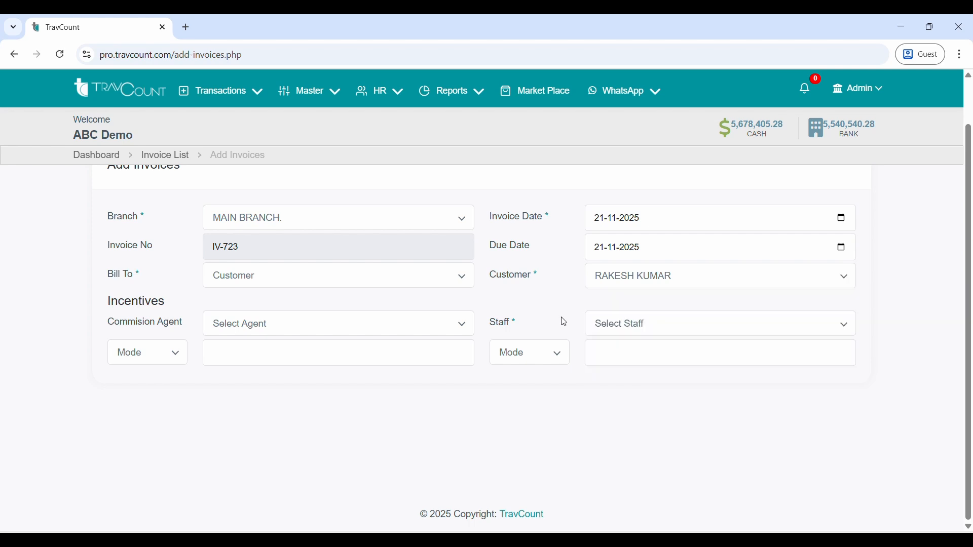
Skip the commission agent, assign a staff member with Fixed Amount incentive, and proceed to services.
click(302, 332)
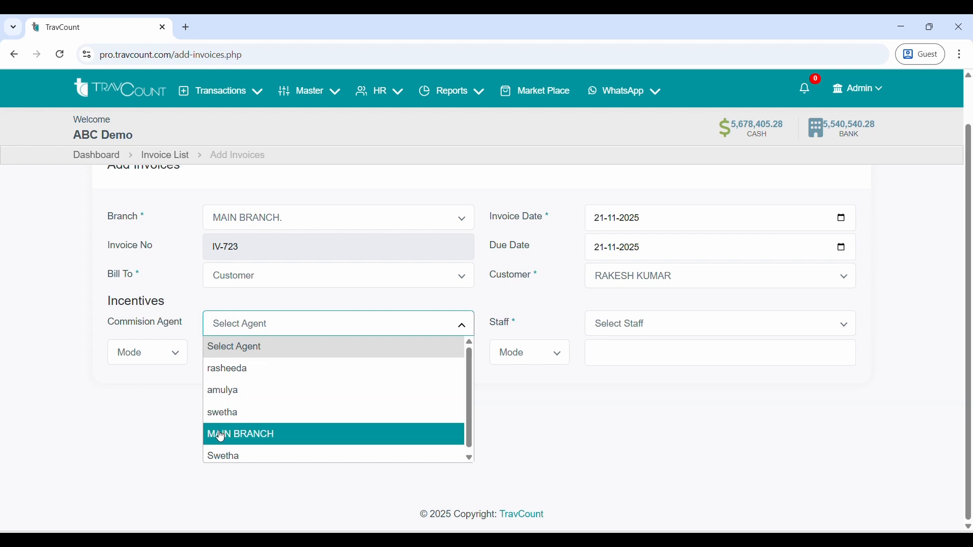
click(148, 439)
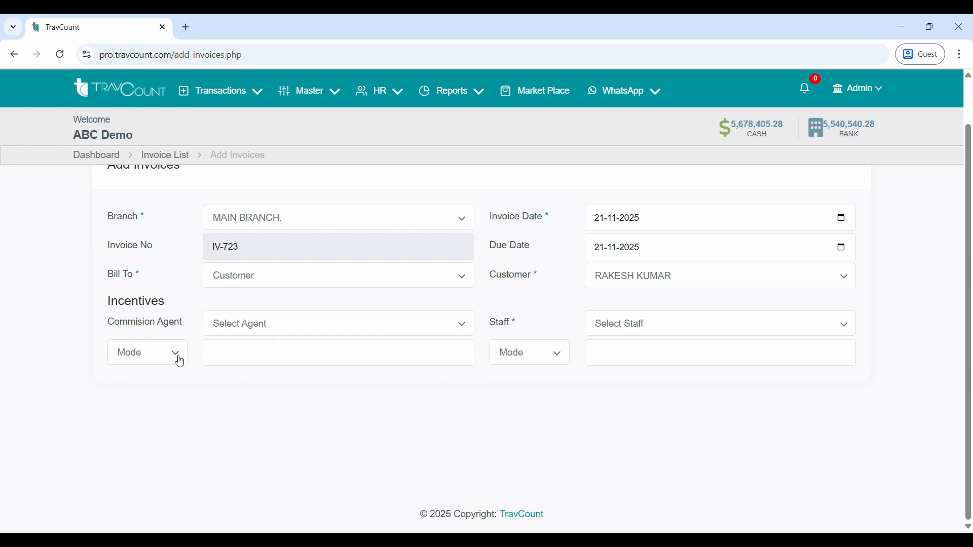
click(618, 330)
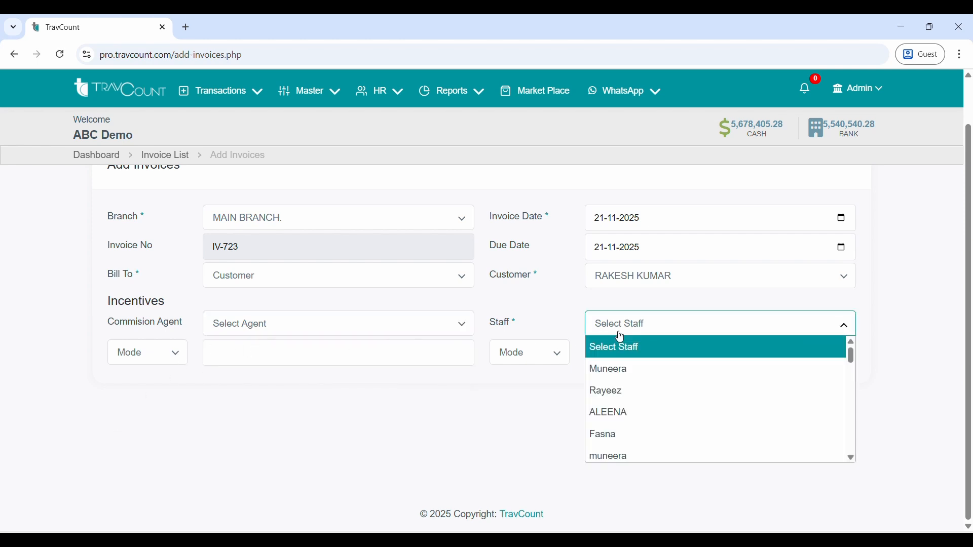
click(607, 371)
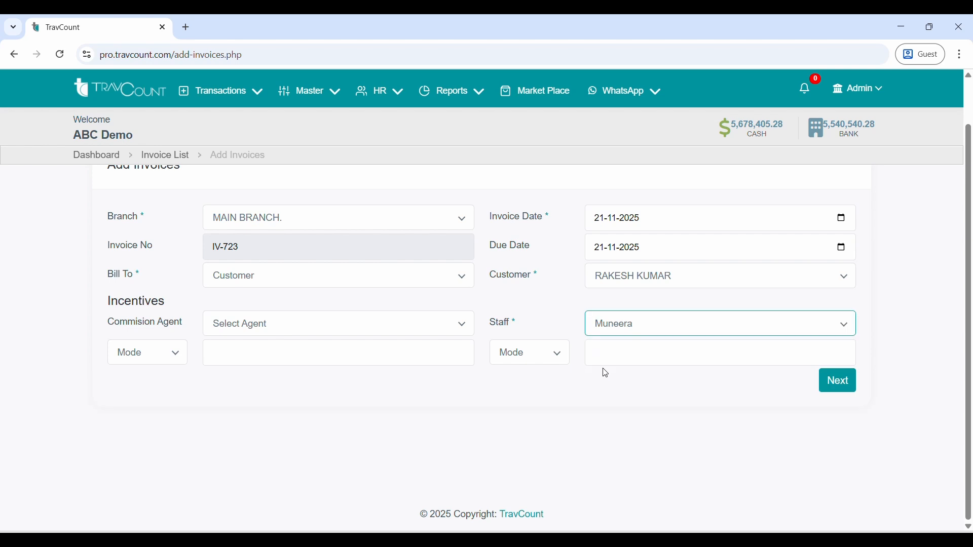
click(523, 367)
click(524, 369)
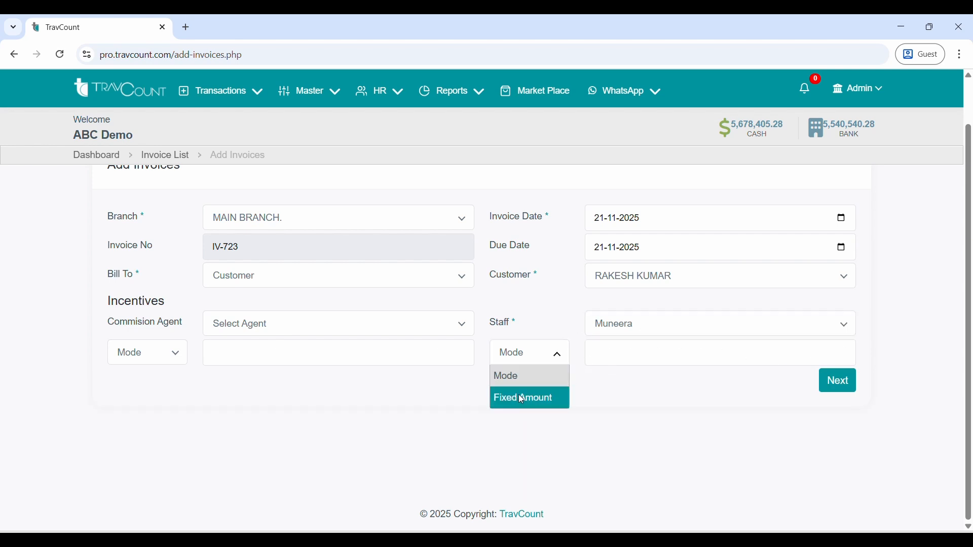
click(519, 396)
click(525, 357)
click(630, 357)
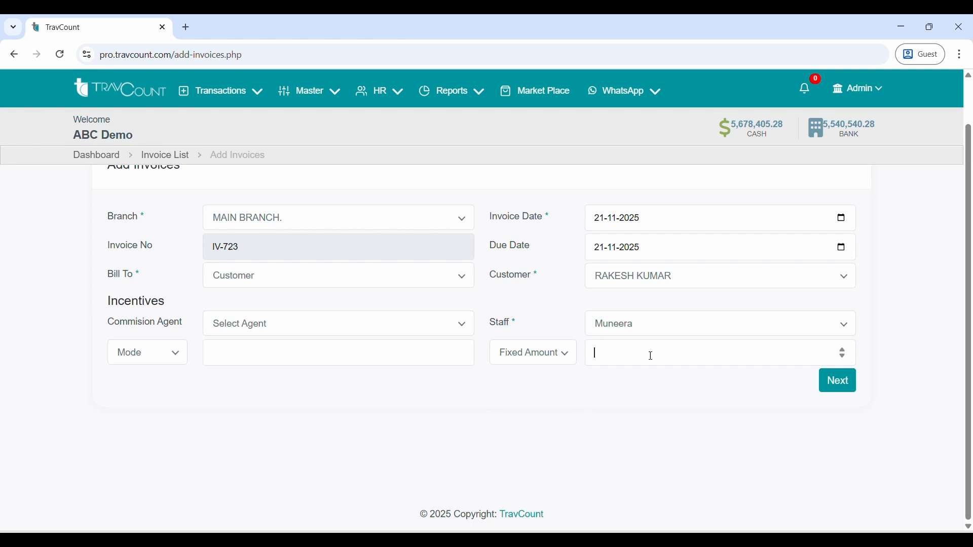
click(846, 384)
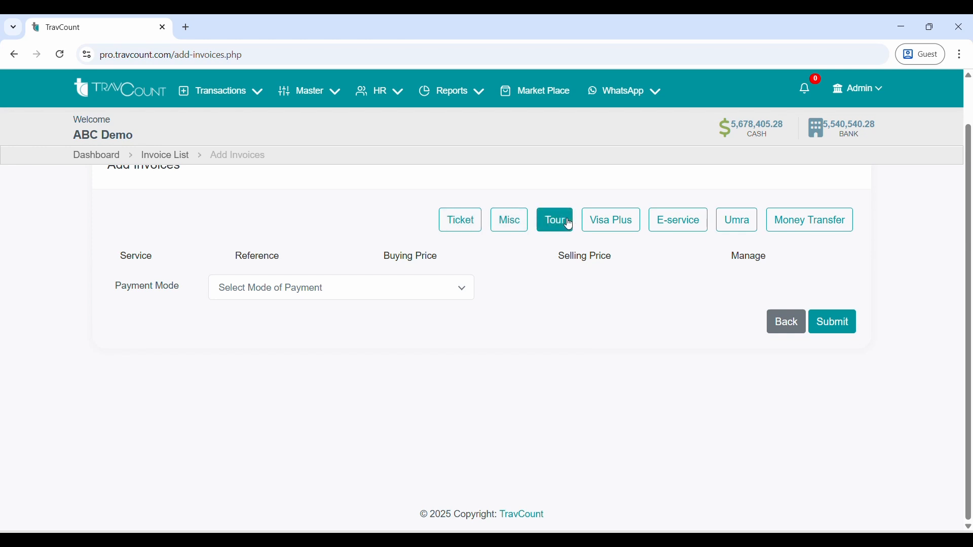
Add a Flight ticket service with sector CCJ/DXB/.
click(452, 221)
click(342, 173)
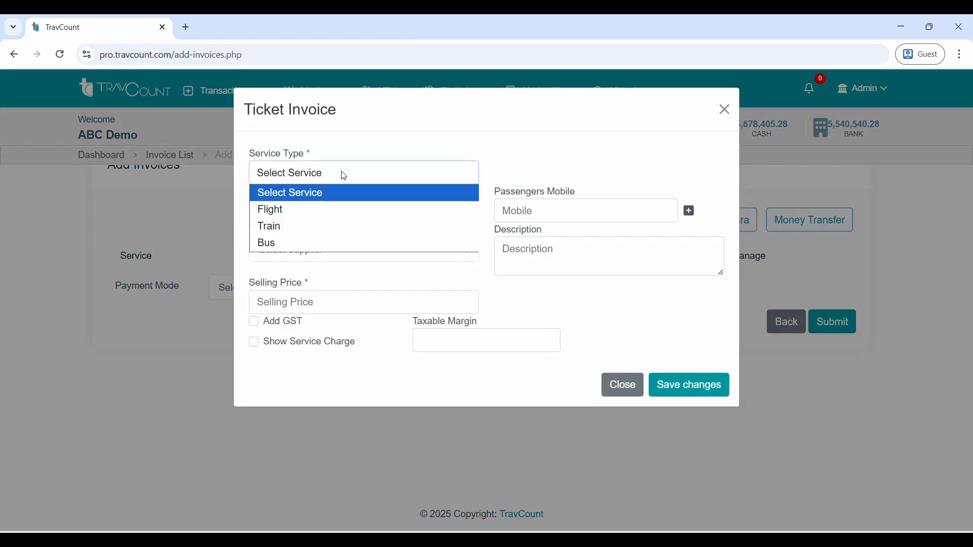
click(333, 209)
click(269, 214)
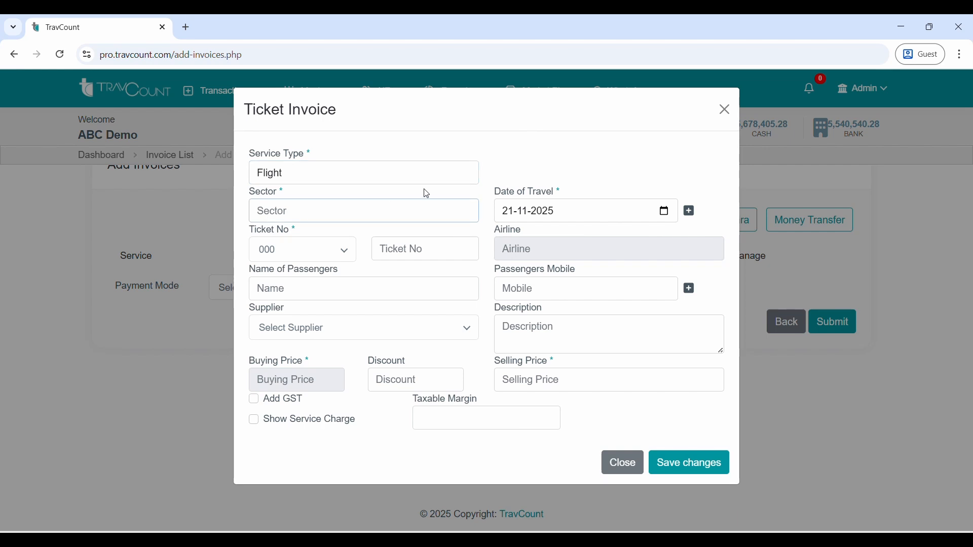
text(CCJ/DXB/)
Set the ticket's airline code to 06E for Indigo Airlines.
click(316, 258)
text(09)
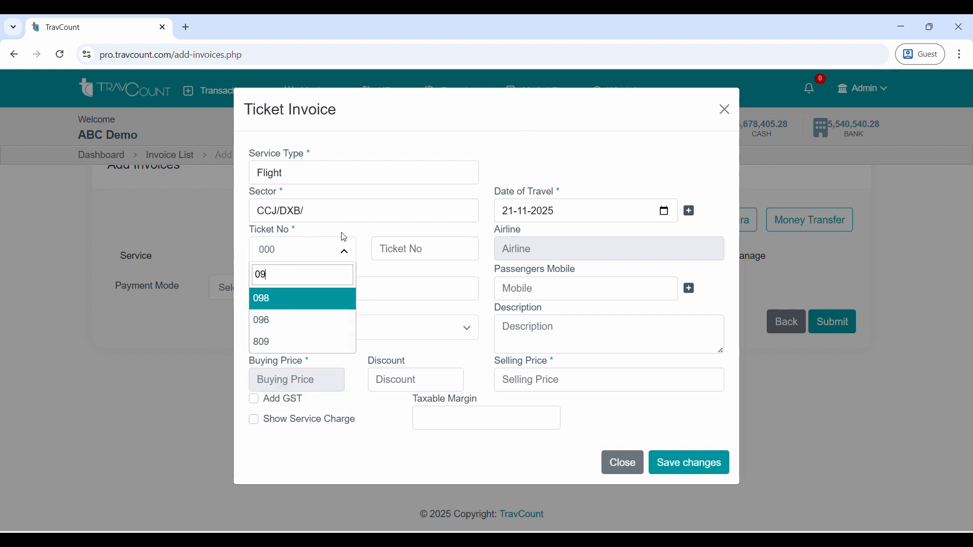
key(Escape)
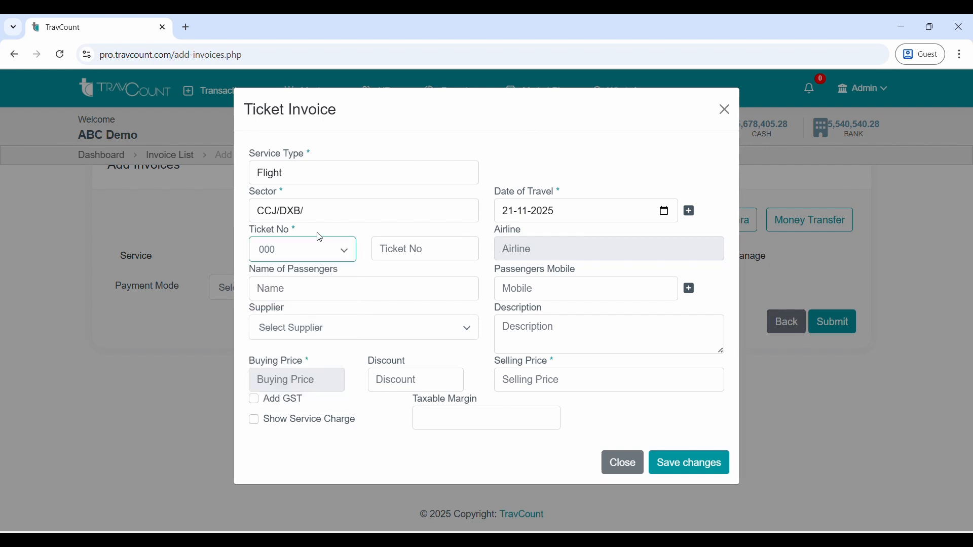
click(311, 249)
text(908)
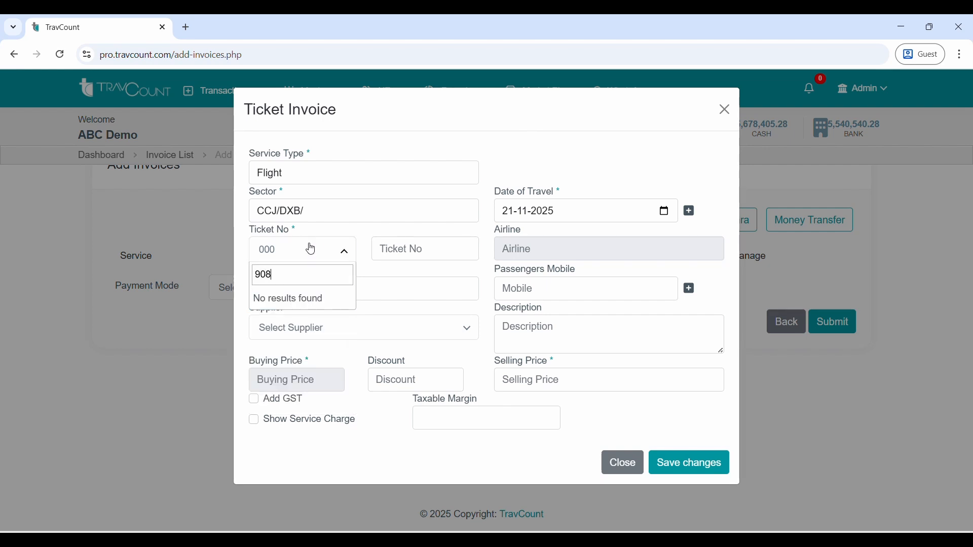
key(BackSpace)
key(BackSpace)
key(BackSpace)
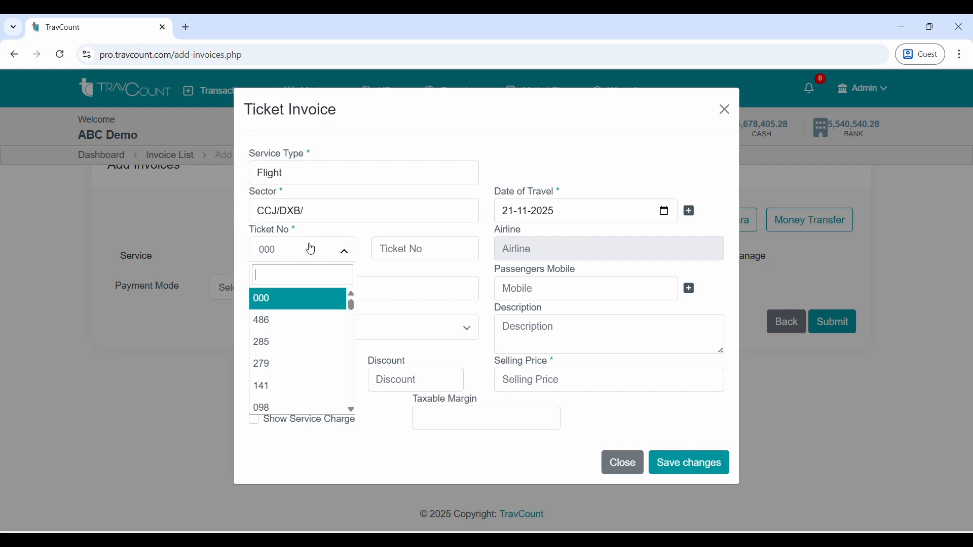
text(098)
key(Return)
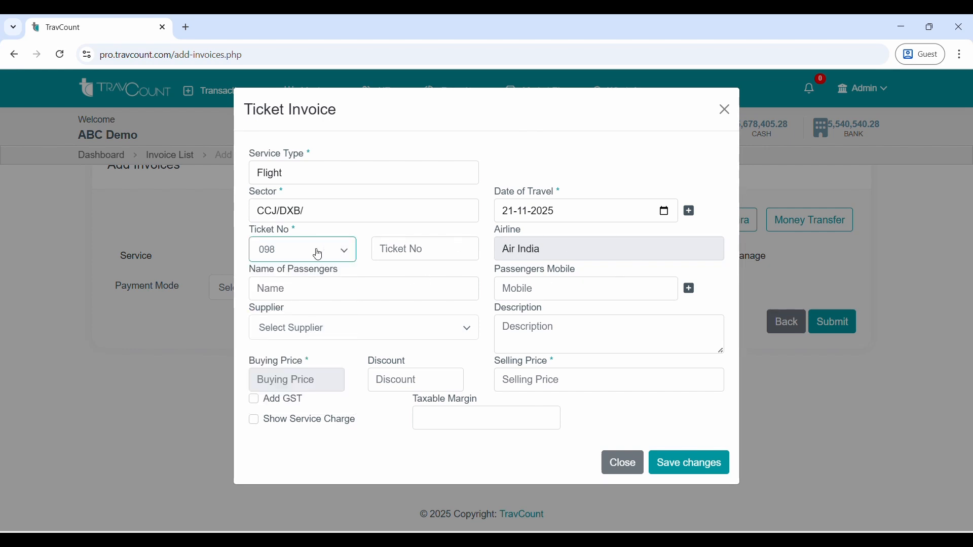
click(319, 255)
text(IX)
key(Return)
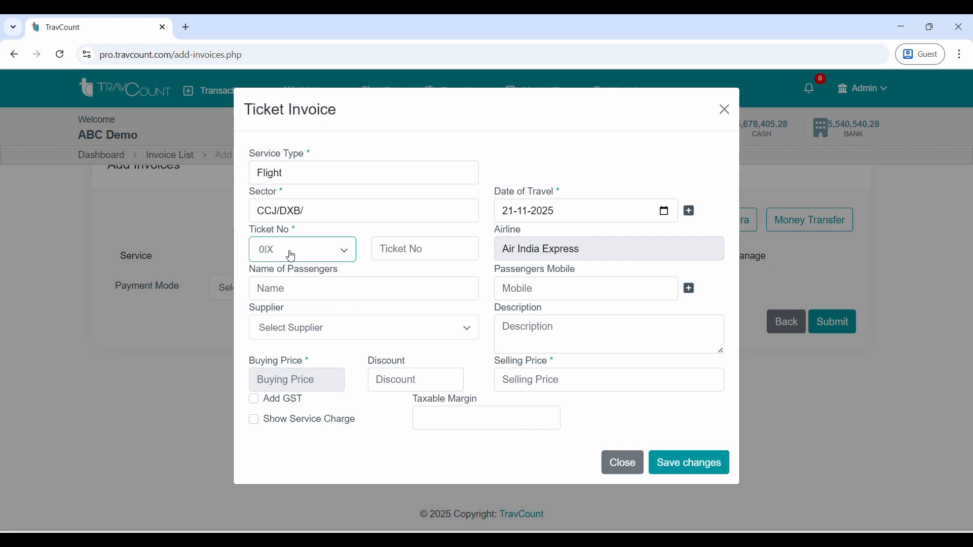
click(291, 256)
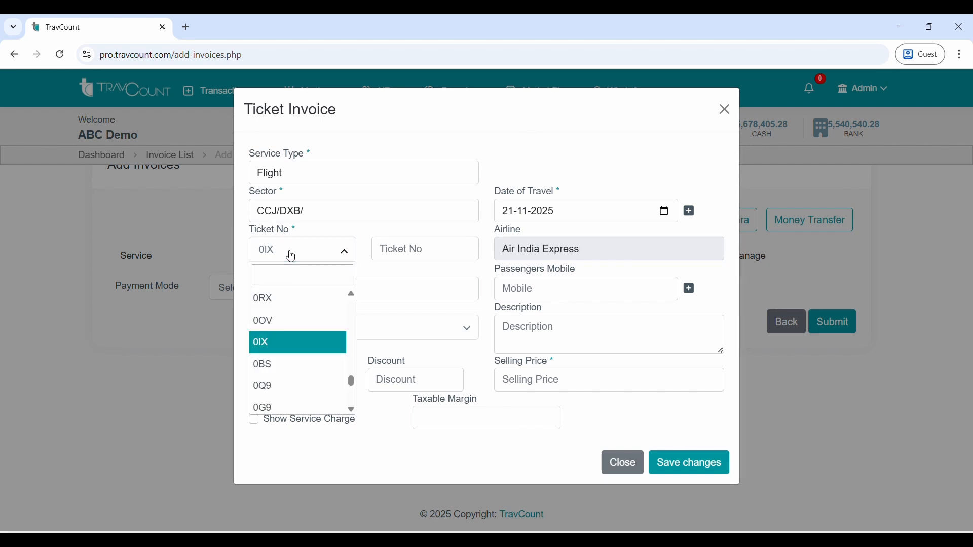
text(6e)
key(Return)
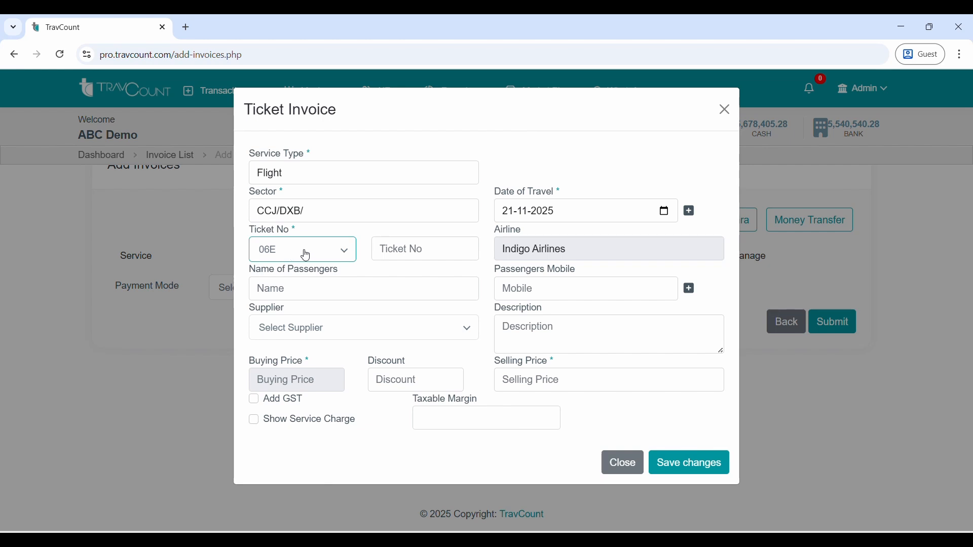
Enter ticket number 564756 and the passenger's name, and choose supplier al hind portal.
click(386, 239)
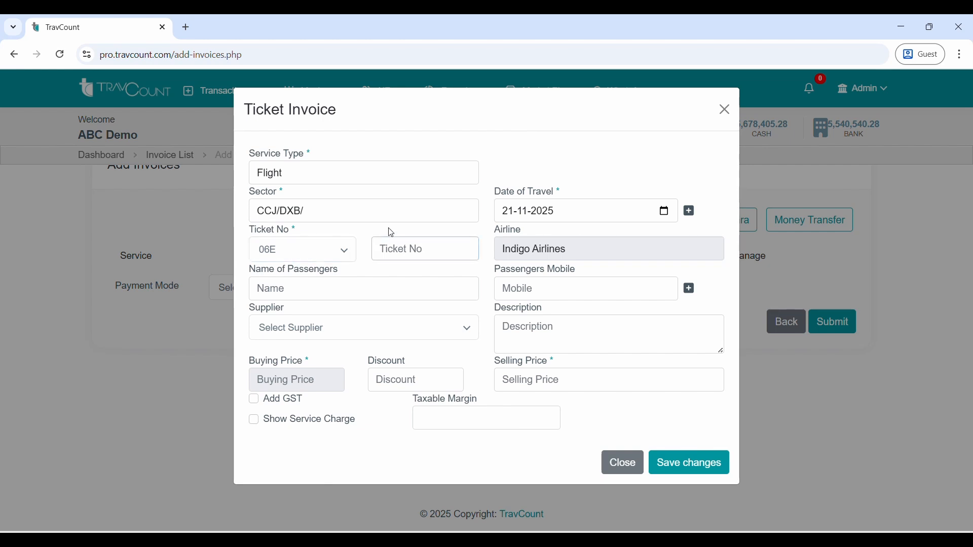
text(564756)
click(357, 282)
text(rayeez)
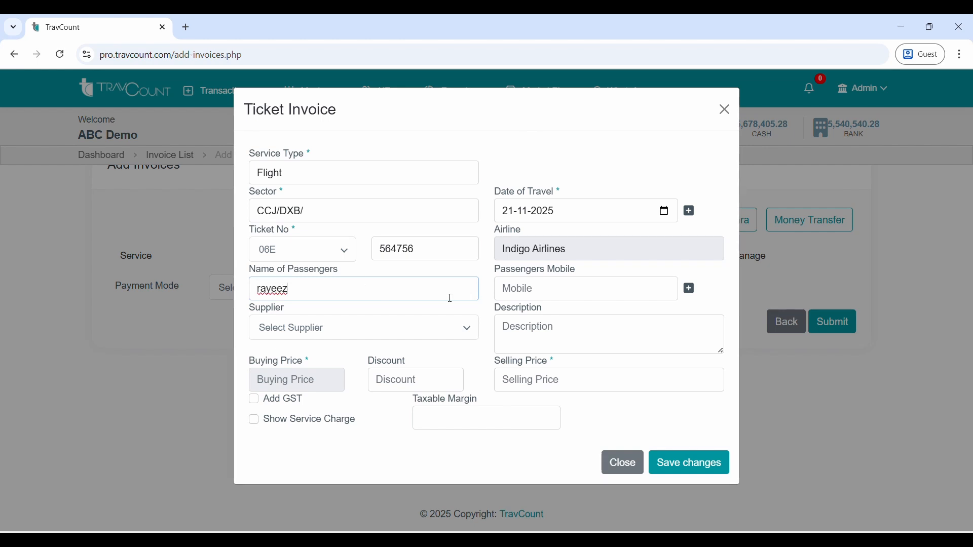
click(578, 292)
click(391, 330)
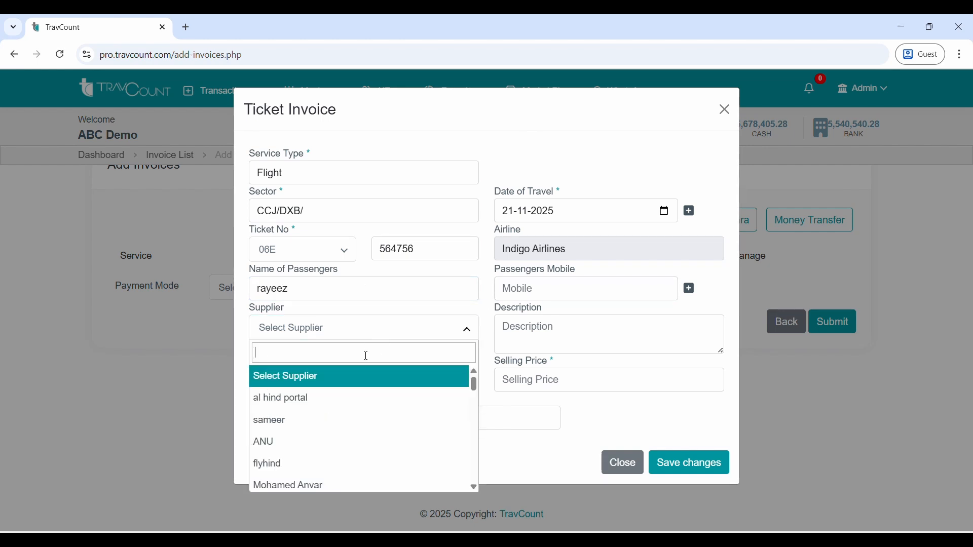
click(345, 403)
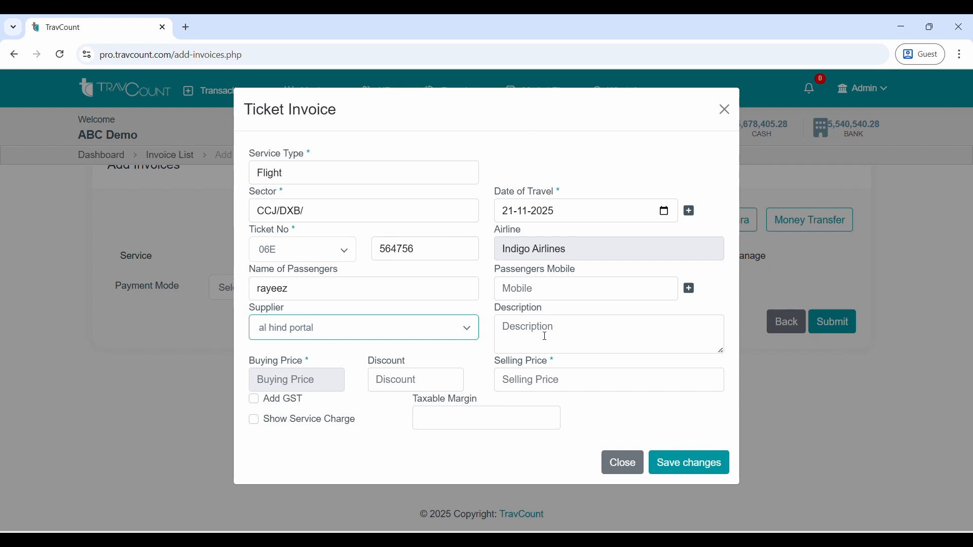
click(284, 377)
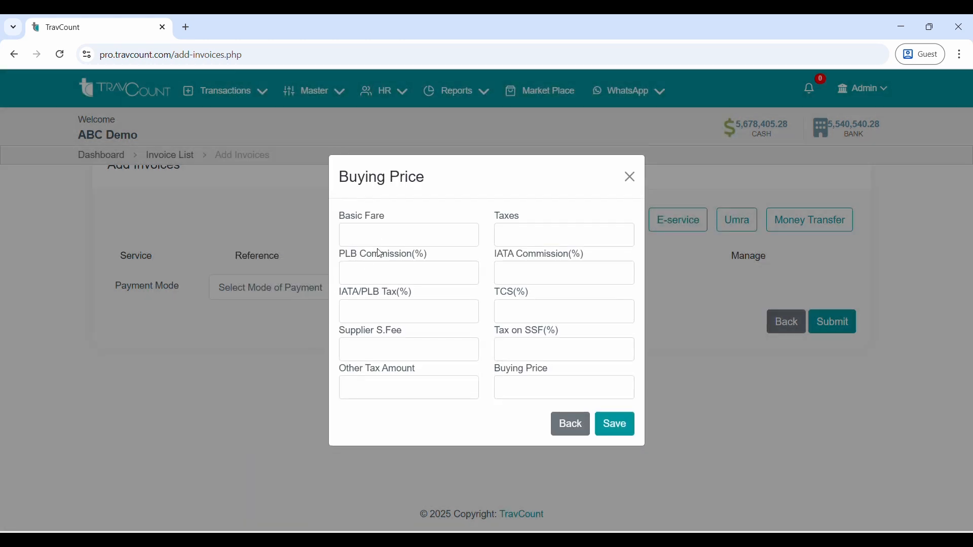
Save a buying price of 11000 in the breakdown and set the selling price to 12000.
click(526, 383)
text(11)
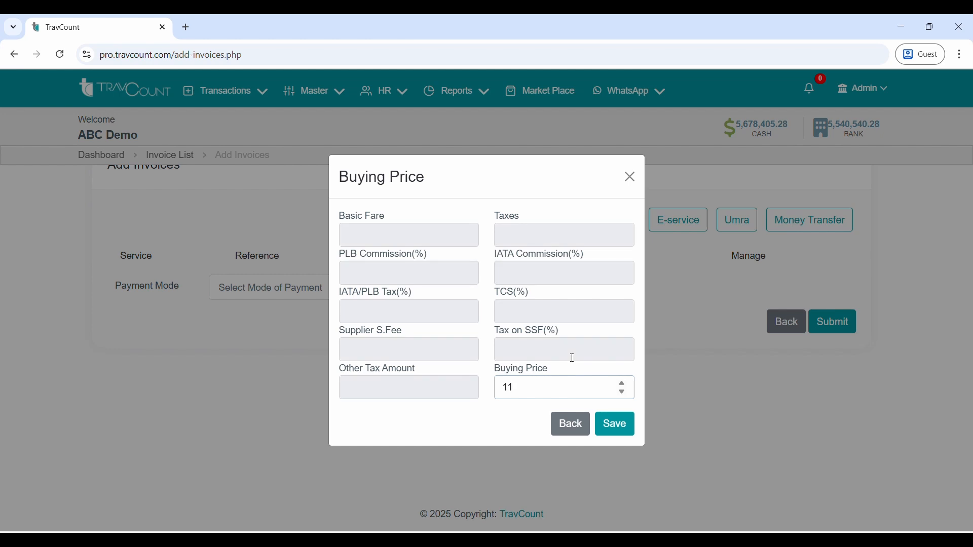
text(000)
click(621, 427)
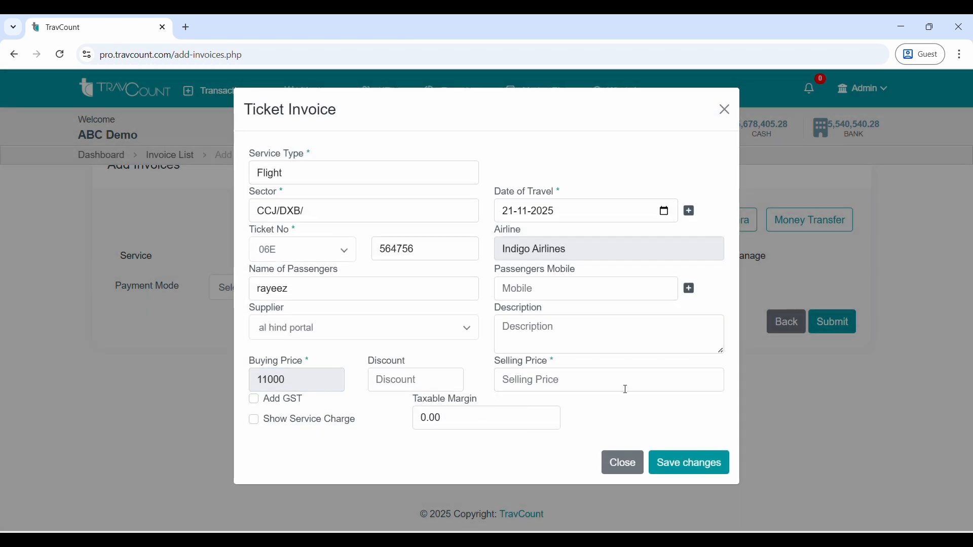
click(642, 384)
text(12000)
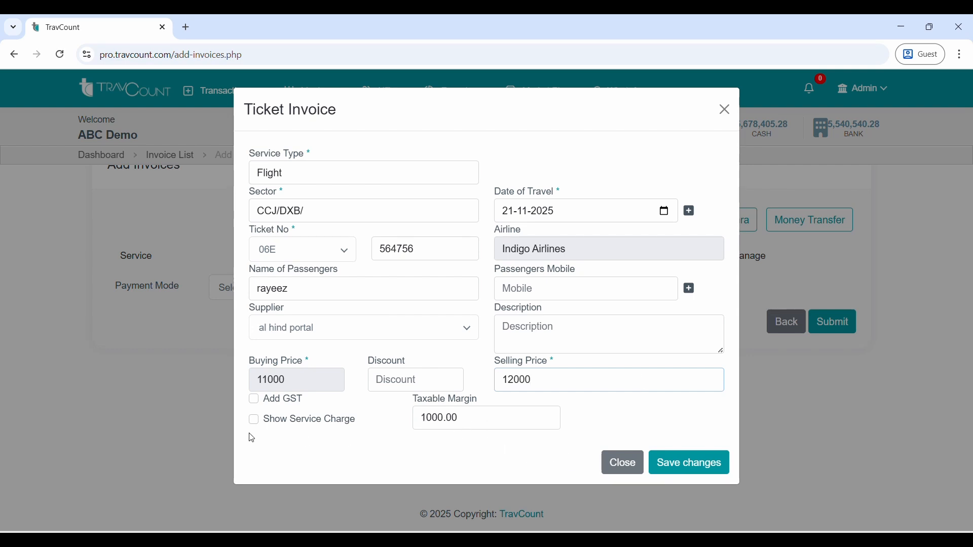
Add GST at 9% CGST and 9% SGST and save the 06E564756 ticket line.
click(253, 400)
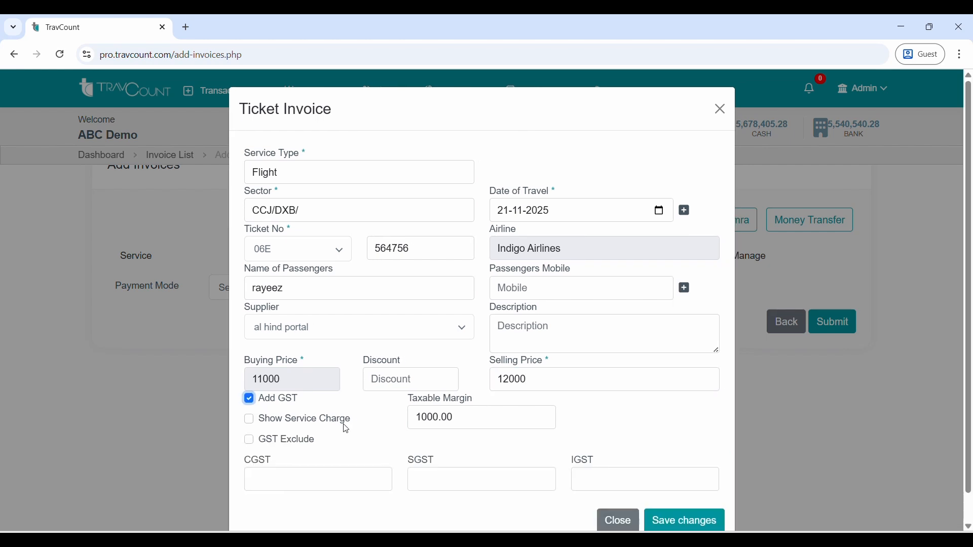
scroll(340, 436, down, 1)
click(329, 457)
text(9)
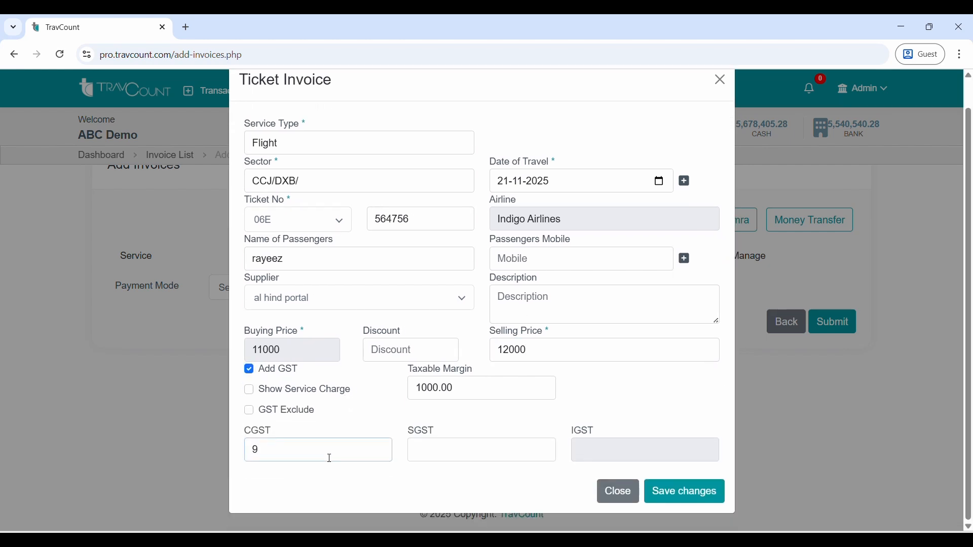
click(435, 454)
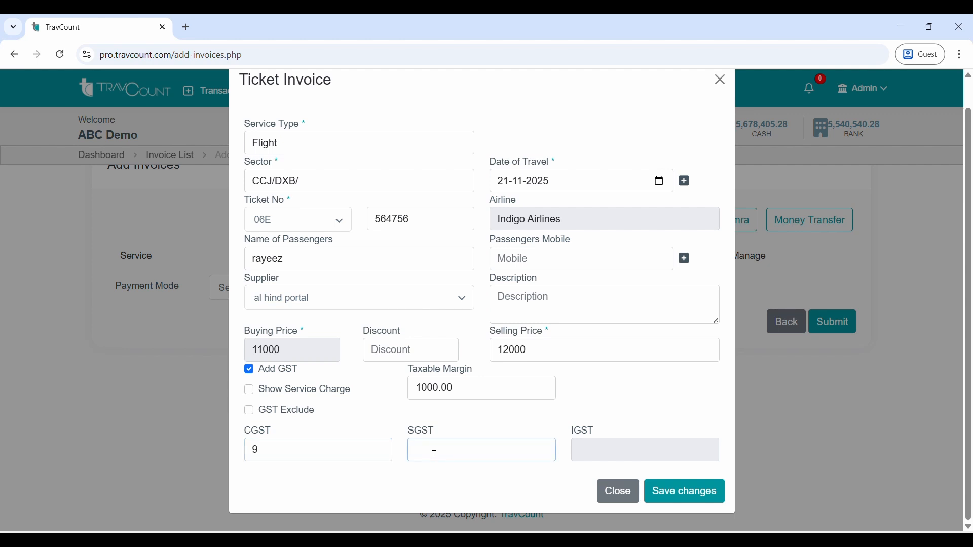
text(9)
drag(470, 384, 408, 389)
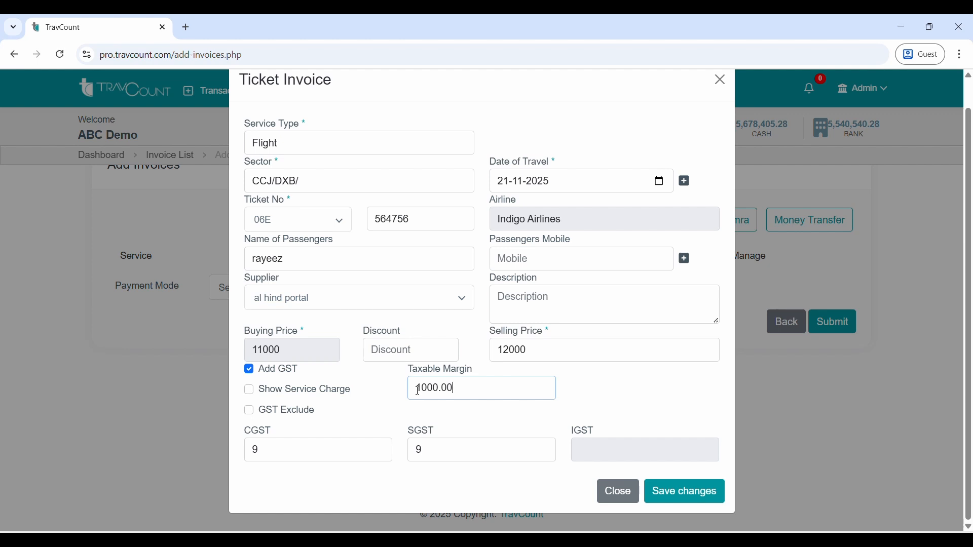
drag(418, 391, 455, 394)
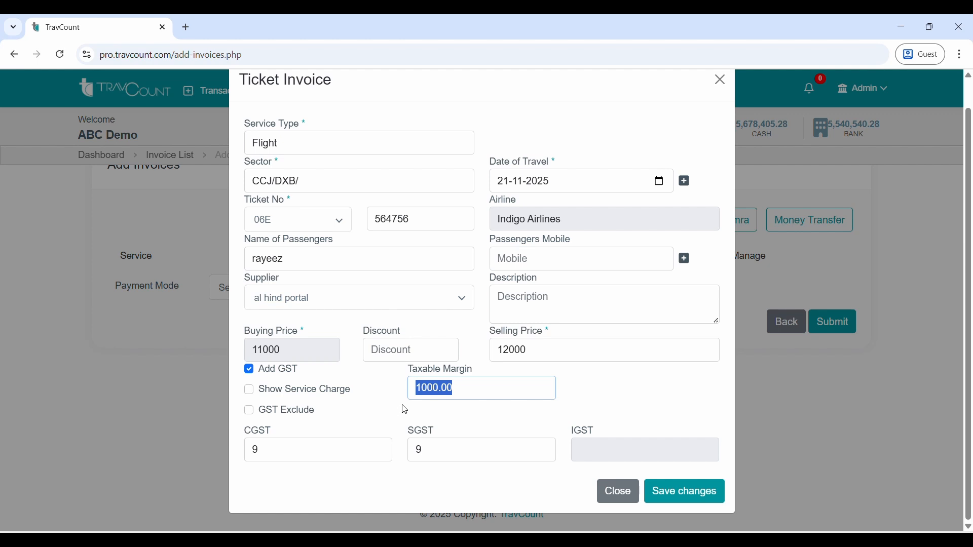
click(686, 491)
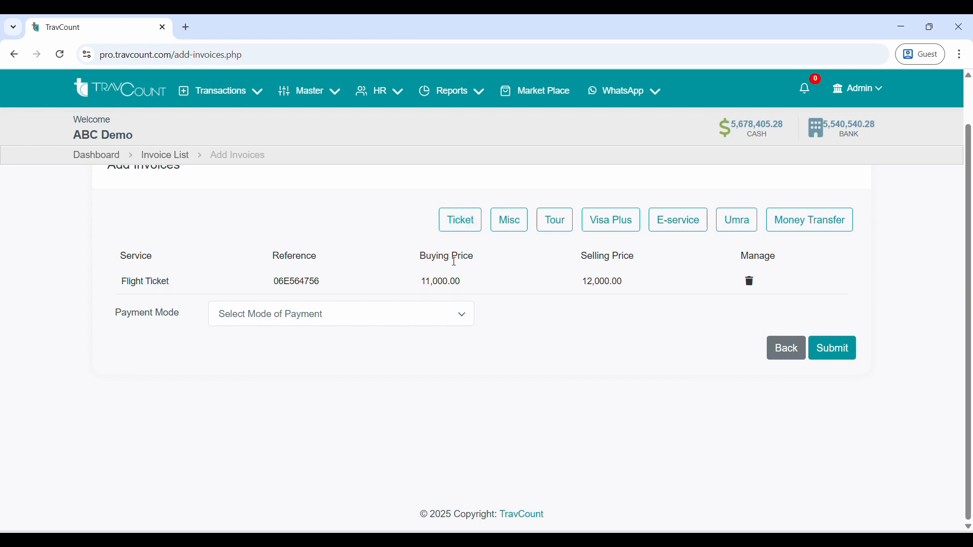
Submit the flight-ticket invoice with no payment mode selected.
click(355, 322)
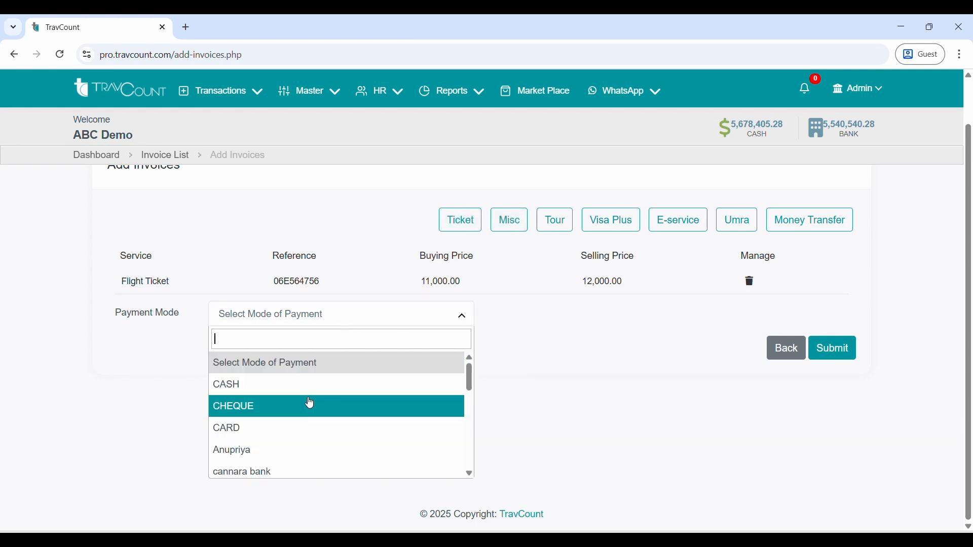
scroll(307, 406, down, 2)
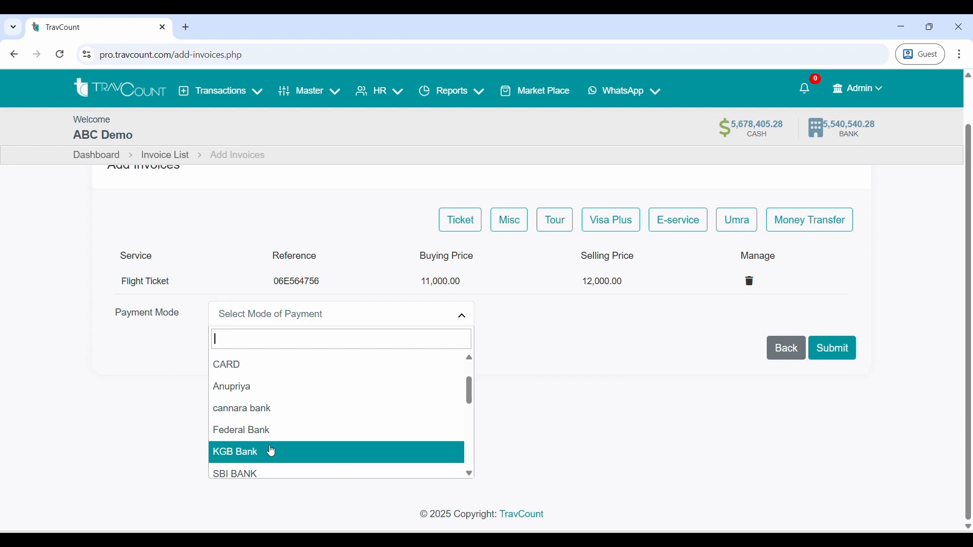
scroll(269, 452, down, 5)
click(546, 399)
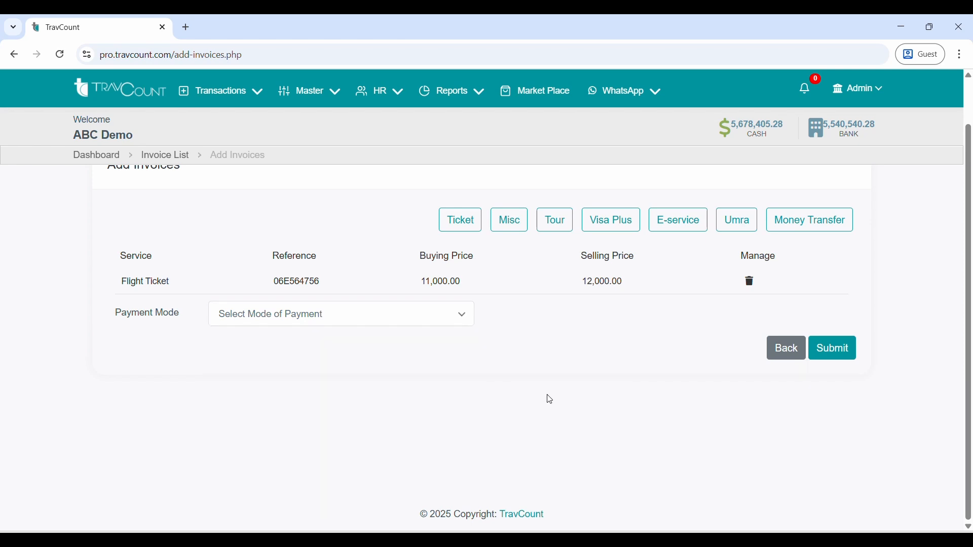
click(847, 349)
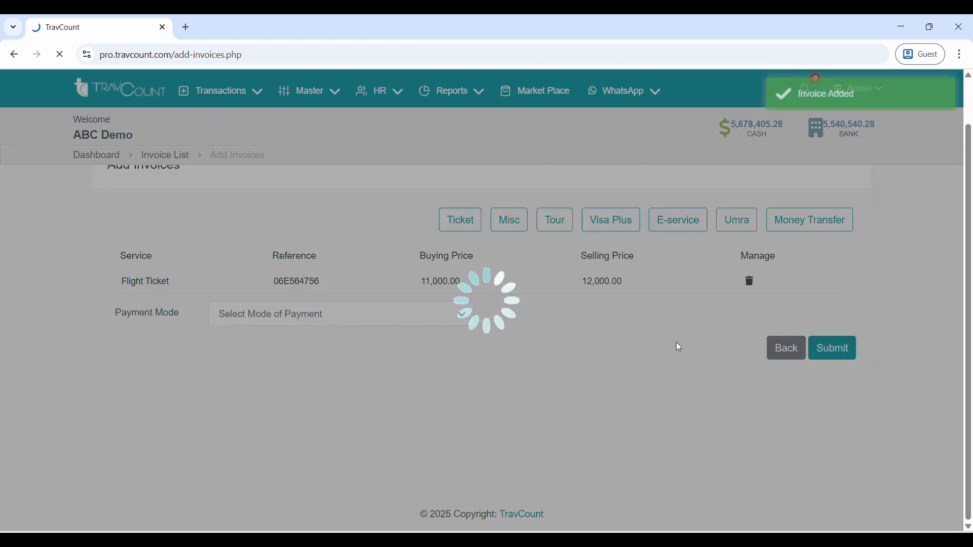
Check IV-723's total 11,847.46 and CGST/SGST amounts, then return to the dashboard.
scroll(594, 327, down, 1)
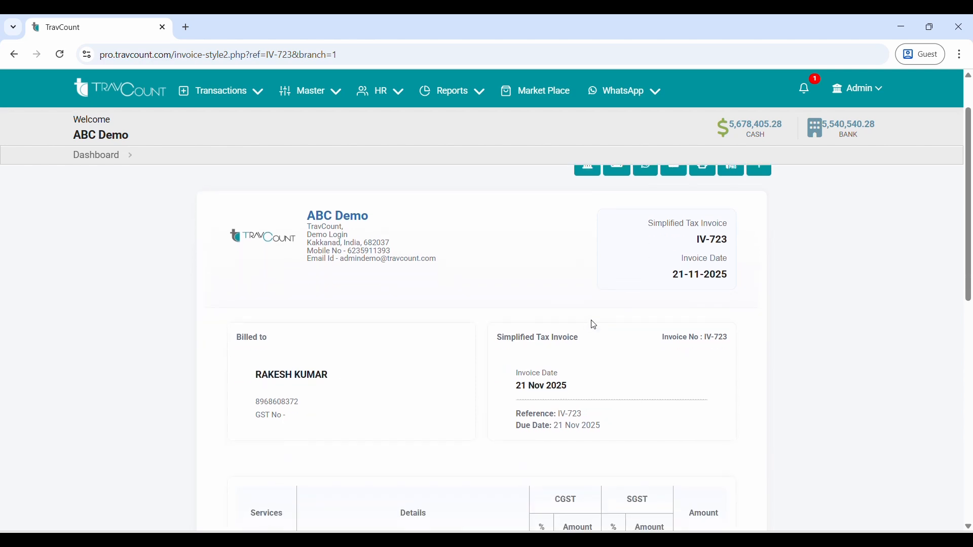
scroll(686, 289, down, 6)
scroll(674, 295, up, 1)
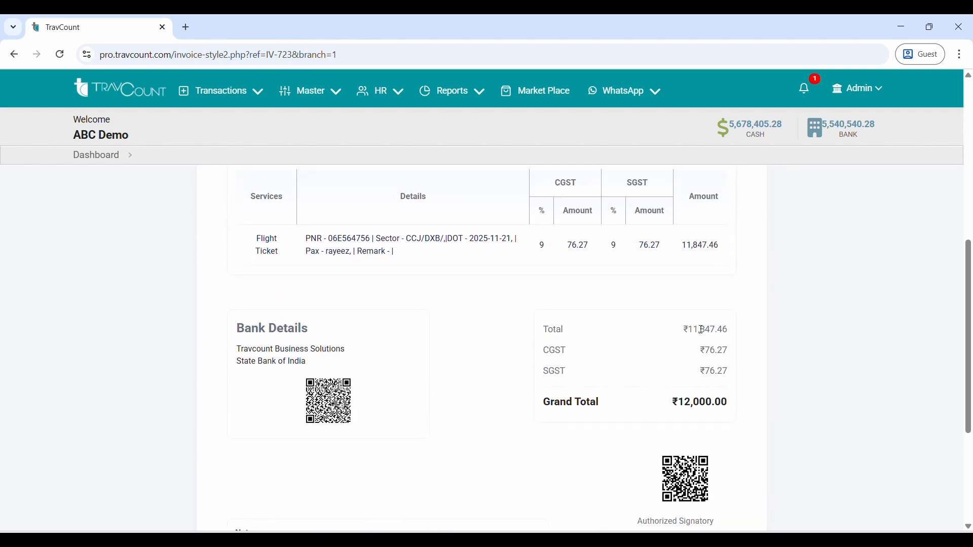
drag(702, 330, 736, 333)
double_click(715, 329)
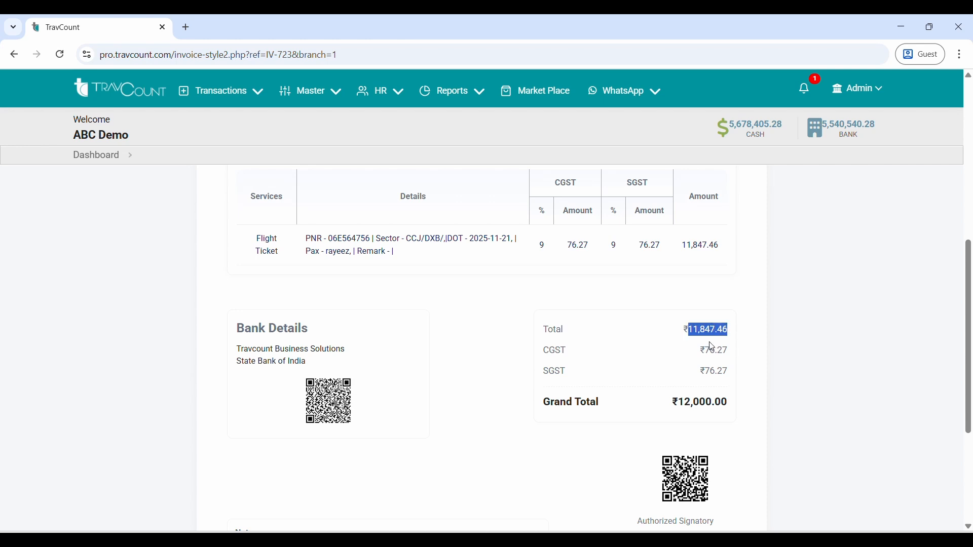
drag(701, 350, 725, 371)
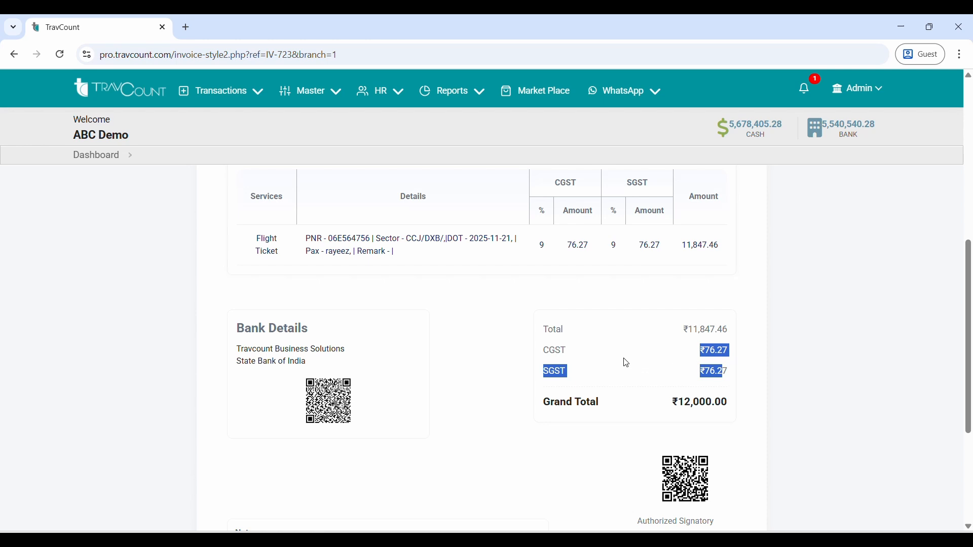
scroll(627, 364, down, 4)
scroll(558, 314, up, 9)
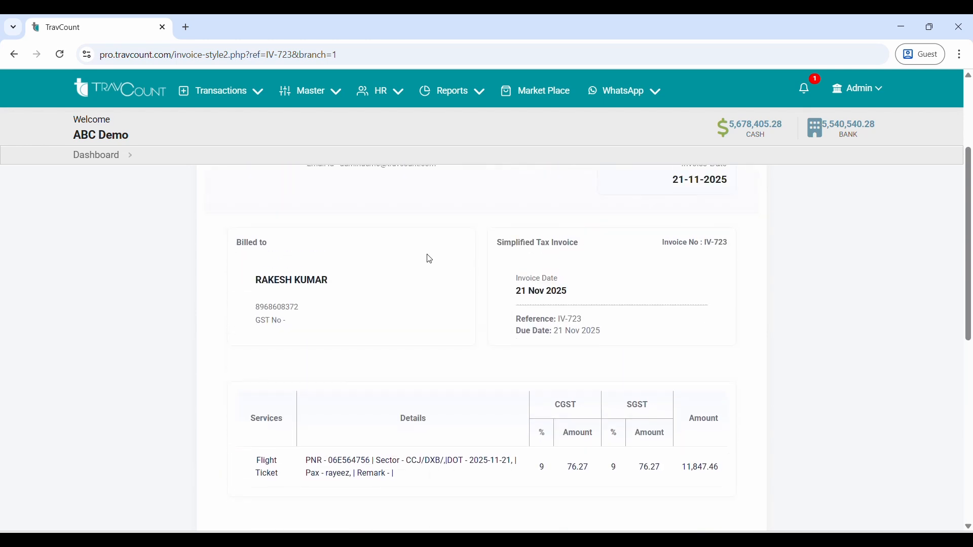
click(85, 158)
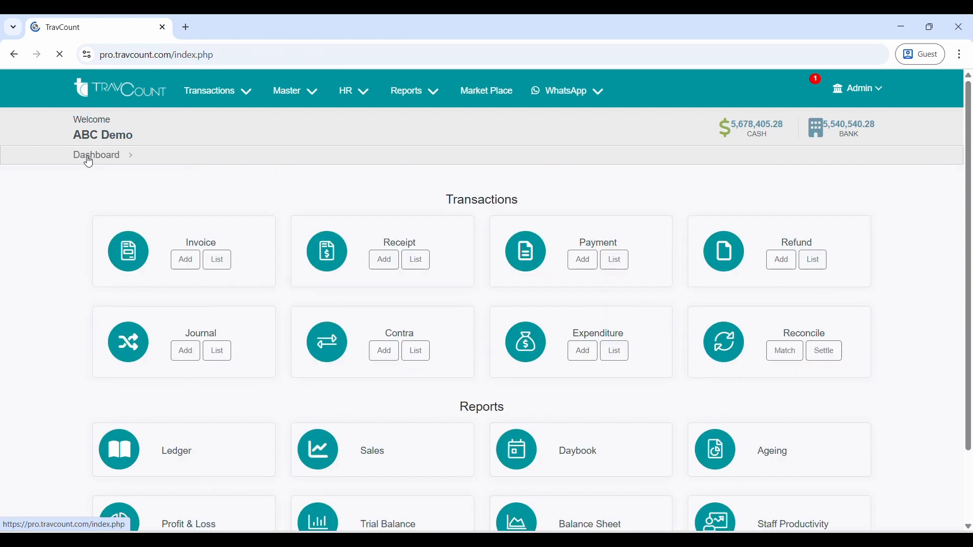
Start a new receipt for the main branch, billed to the first customer in the list.
click(374, 261)
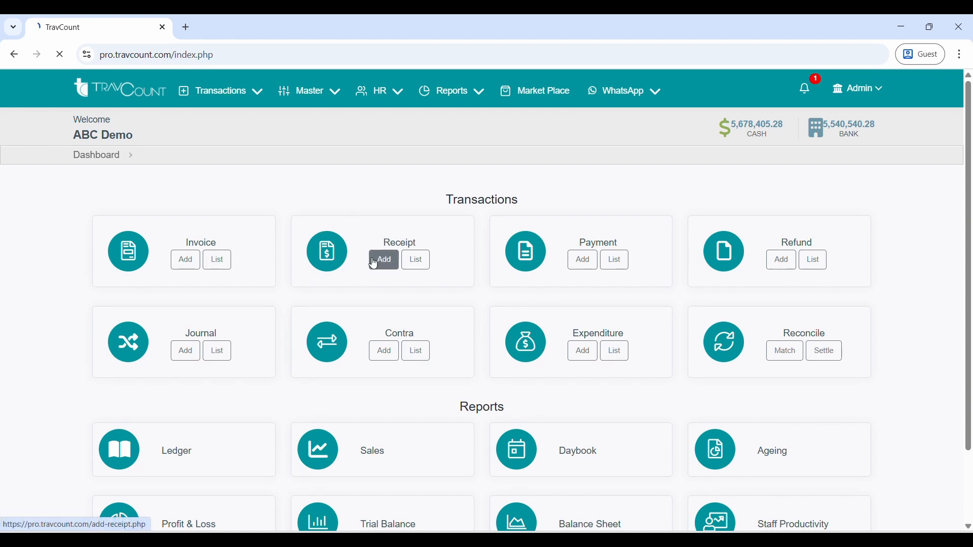
click(370, 266)
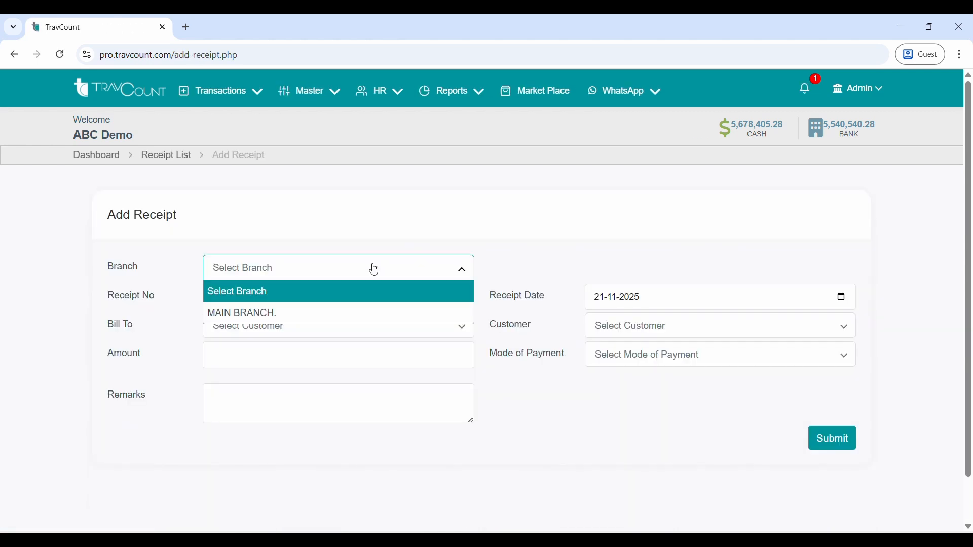
click(339, 311)
click(316, 325)
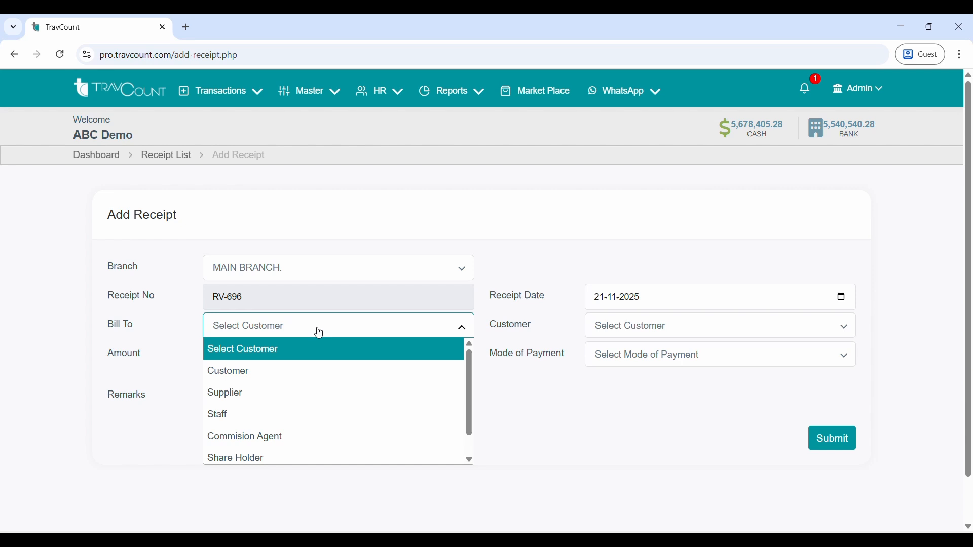
click(290, 370)
click(661, 326)
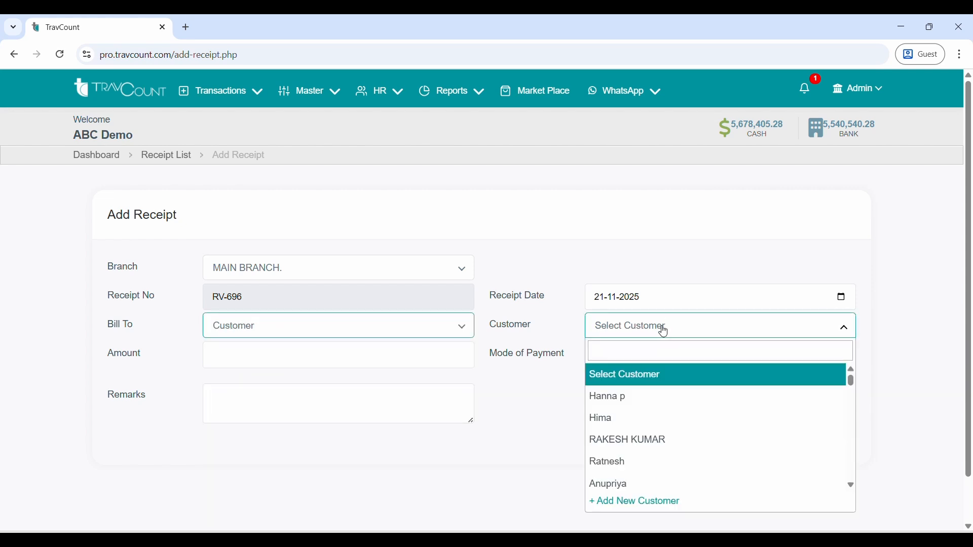
click(661, 404)
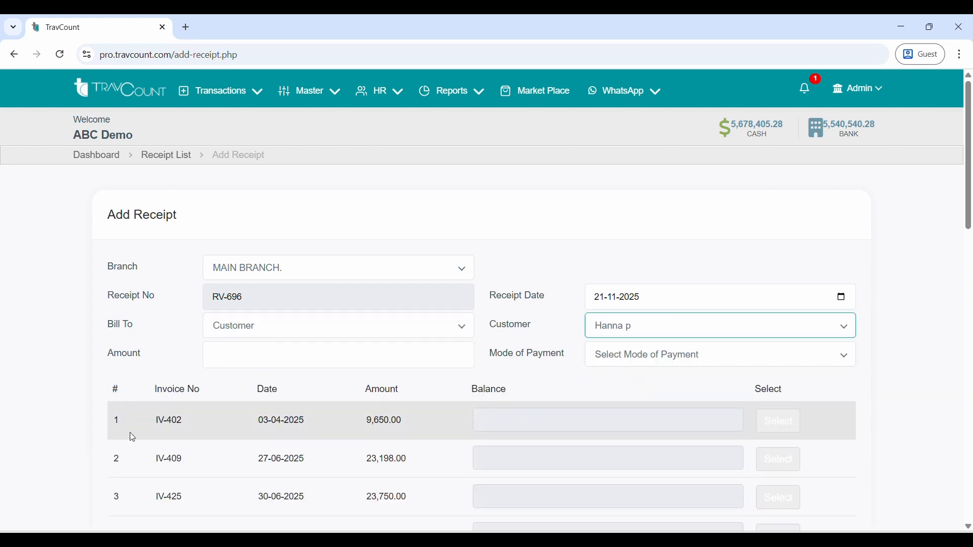
scroll(192, 370, down, 5)
scroll(190, 368, down, 2)
scroll(189, 368, up, 5)
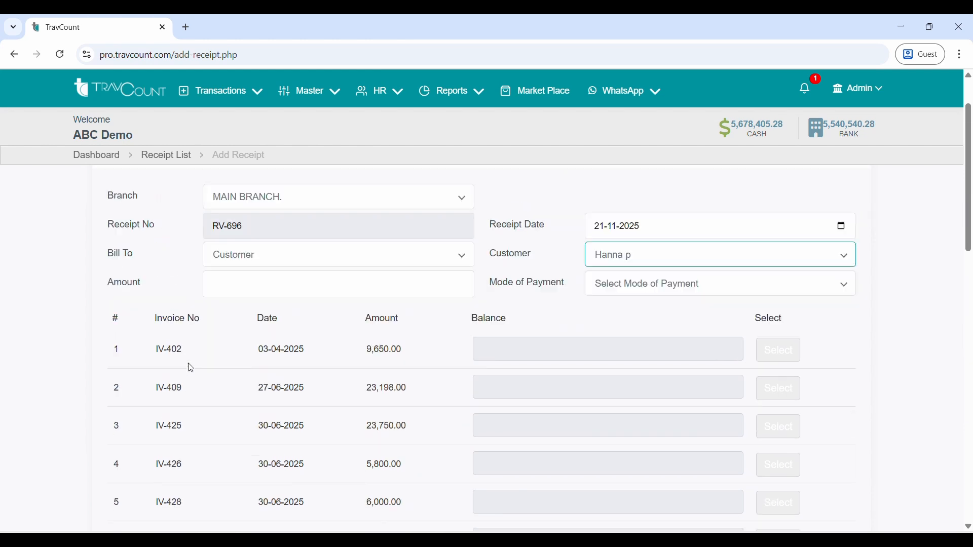
scroll(446, 403, down, 5)
scroll(448, 404, down, 9)
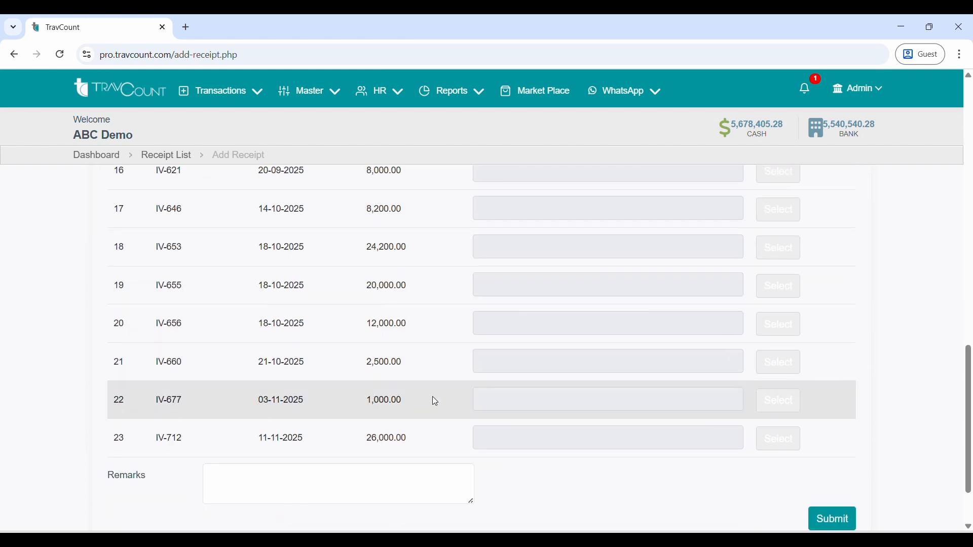
scroll(432, 397, up, 13)
scroll(416, 389, up, 3)
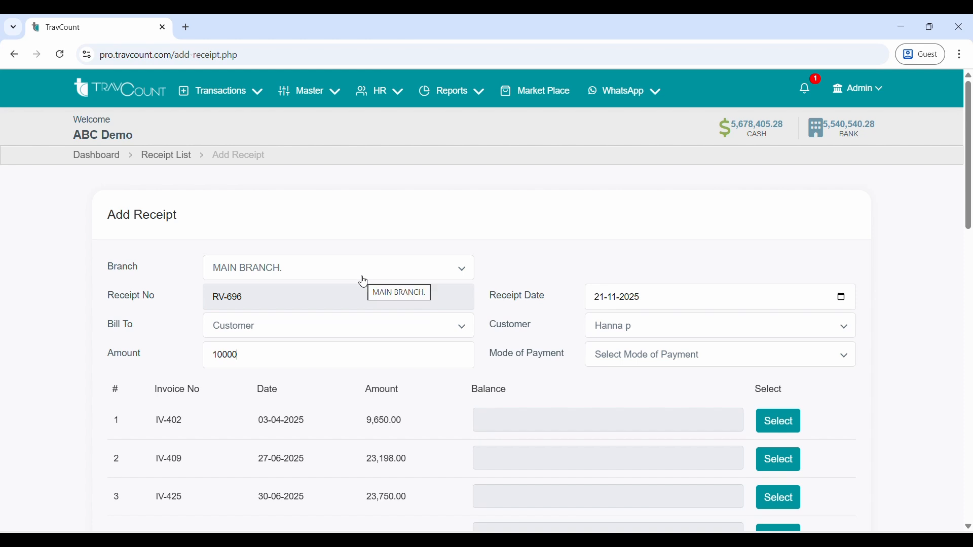
Set the receipt's payment mode to CASH and submit it.
click(743, 365)
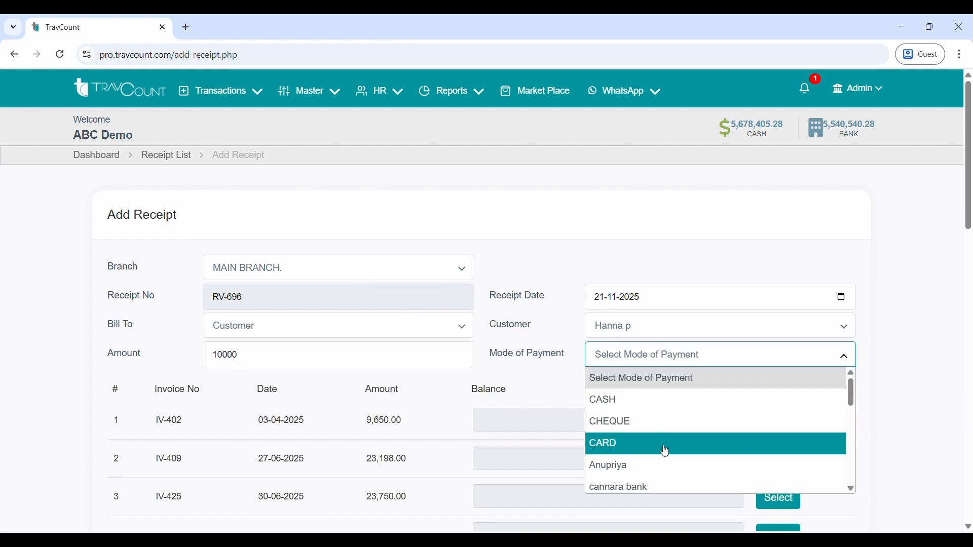
scroll(663, 451, down, 3)
click(515, 366)
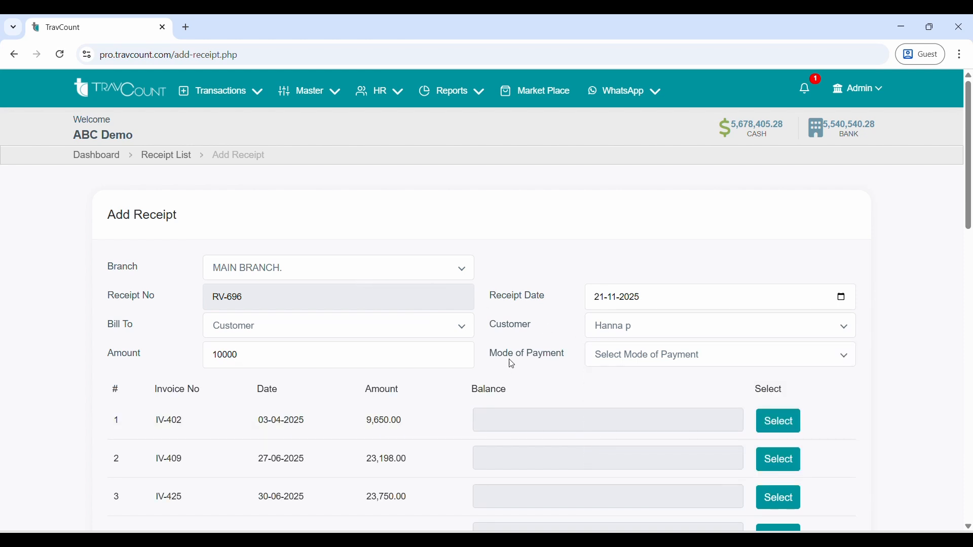
click(644, 356)
click(627, 385)
click(611, 351)
click(616, 400)
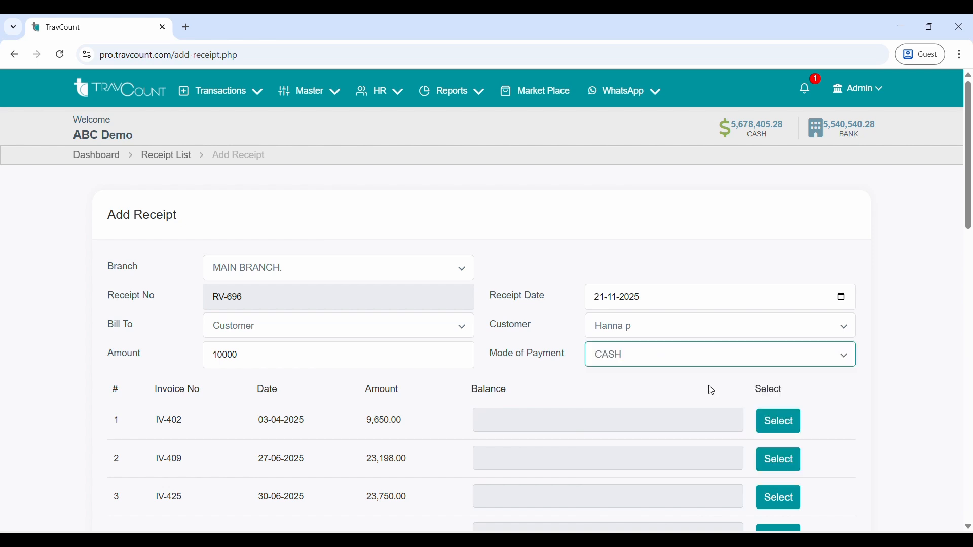
scroll(652, 378, down, 15)
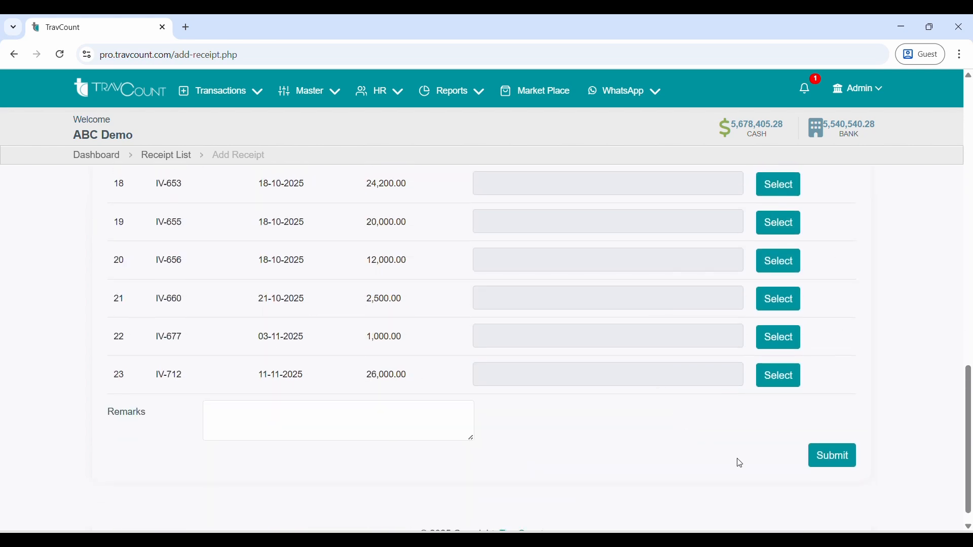
click(824, 455)
Review receipt RV-696's Advance Receipt reference and return to the dashboard.
scroll(469, 315, down, 5)
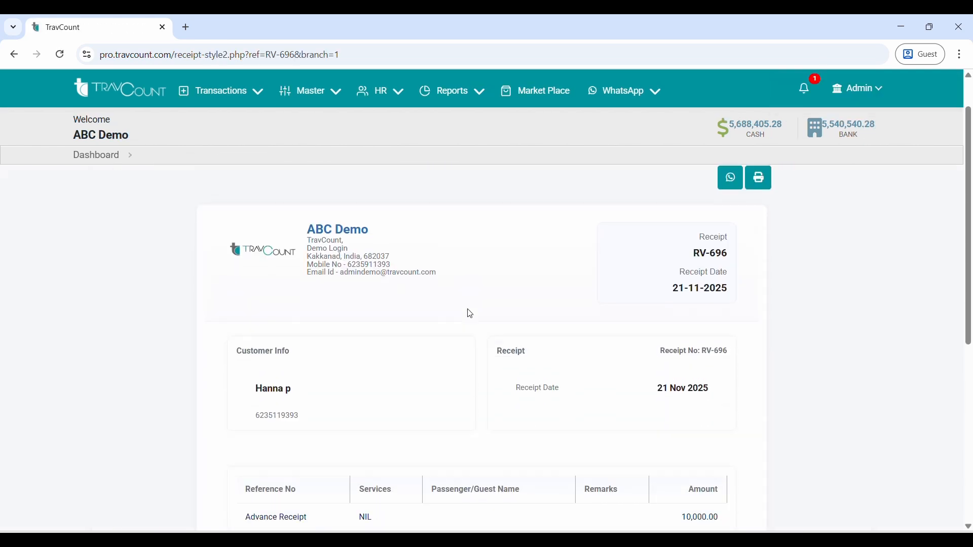
triple_click(266, 313)
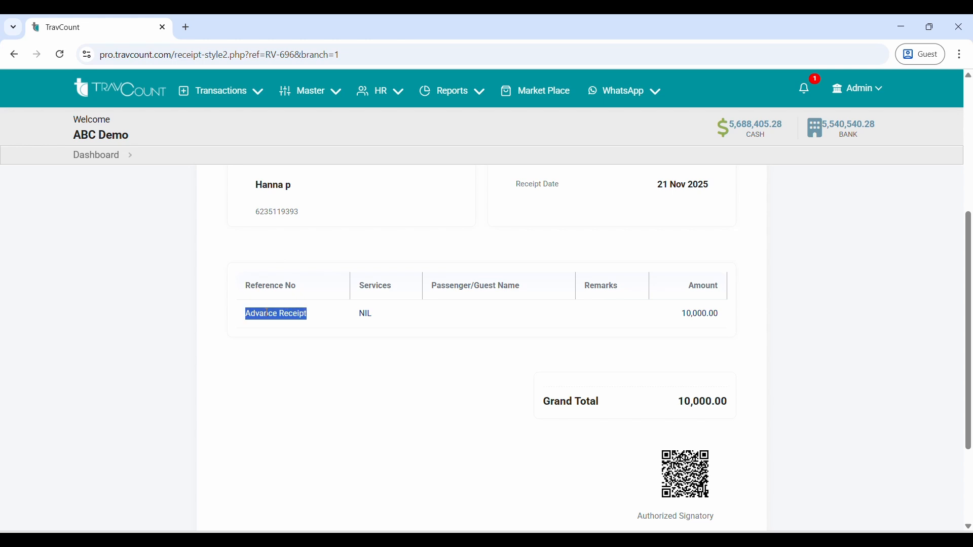
scroll(390, 314, up, 5)
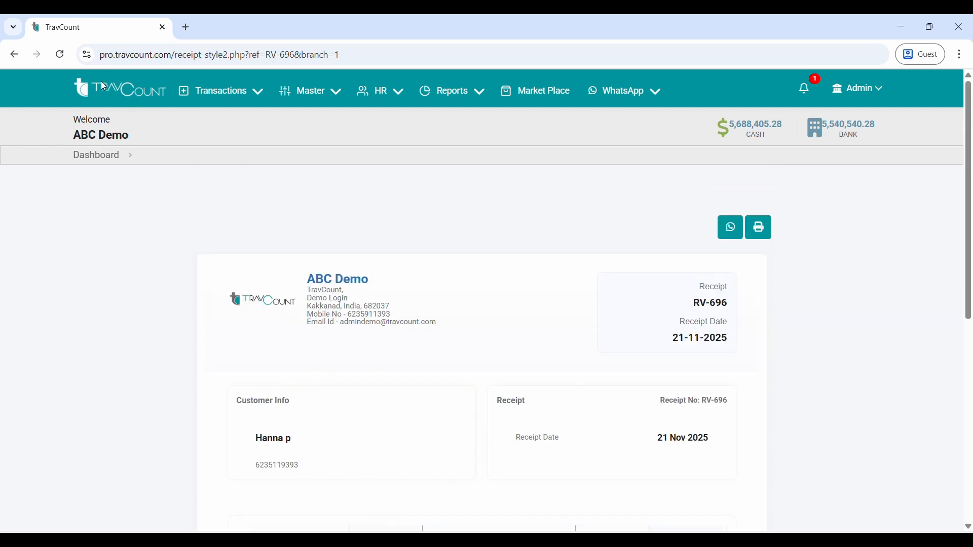
click(124, 96)
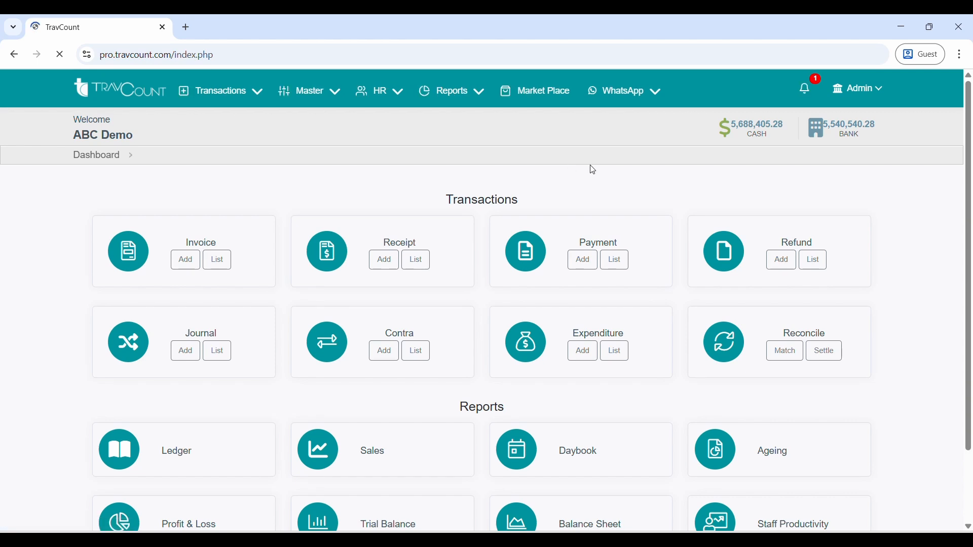
Start a new payment for MAIN BRANCH with a customer as payee.
click(585, 262)
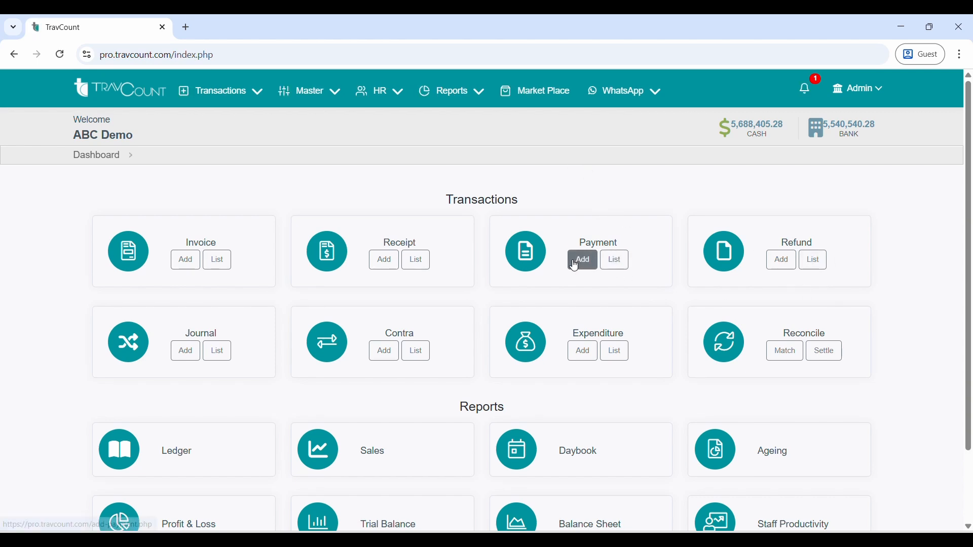
click(341, 274)
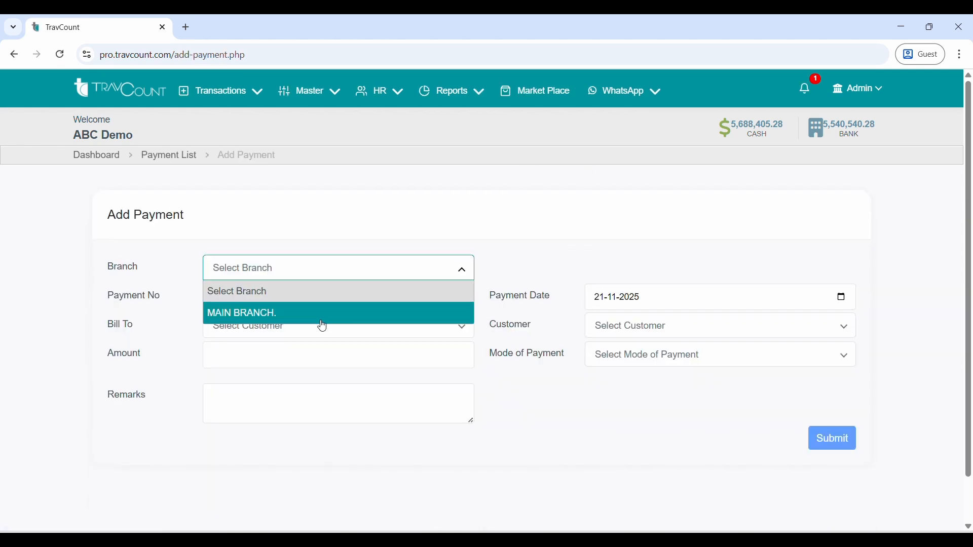
click(319, 311)
click(302, 327)
click(215, 395)
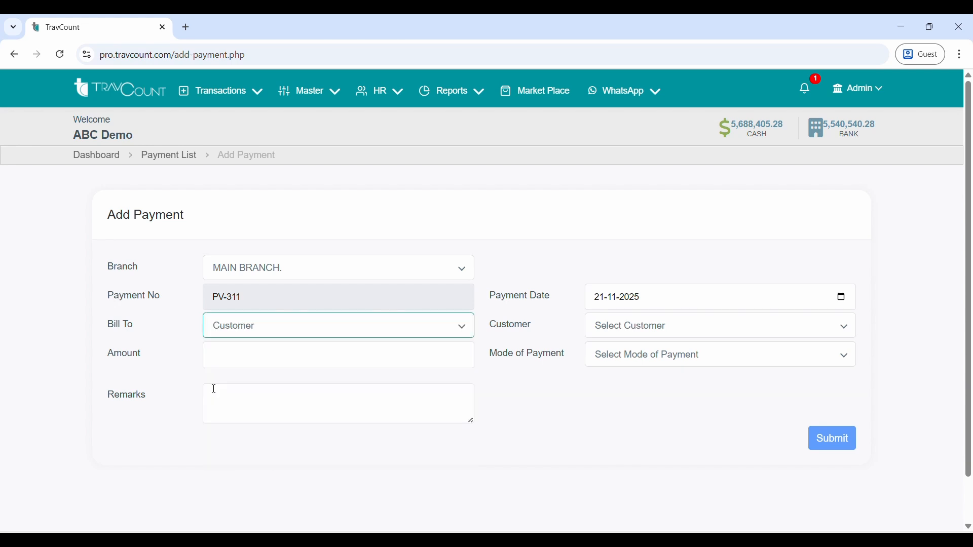
click(671, 330)
click(648, 396)
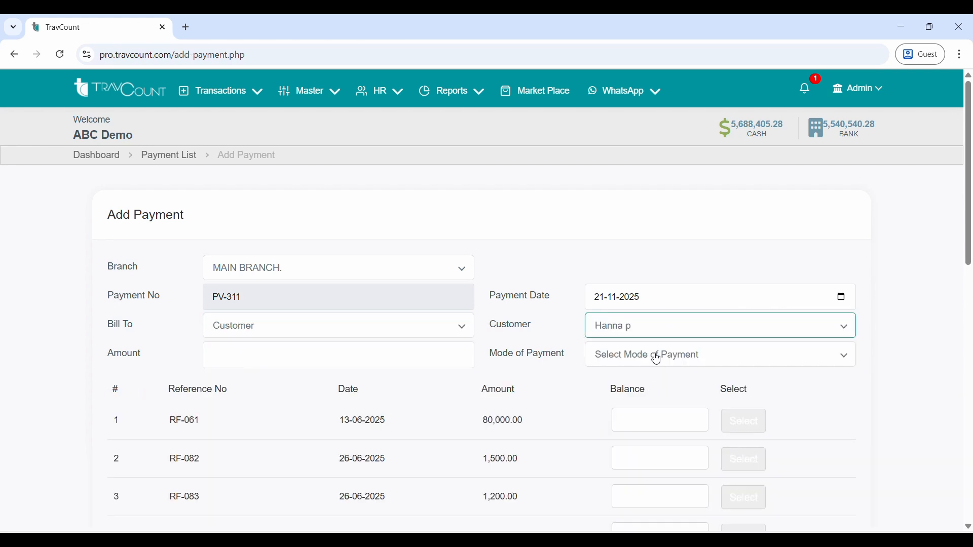
scroll(304, 398, down, 12)
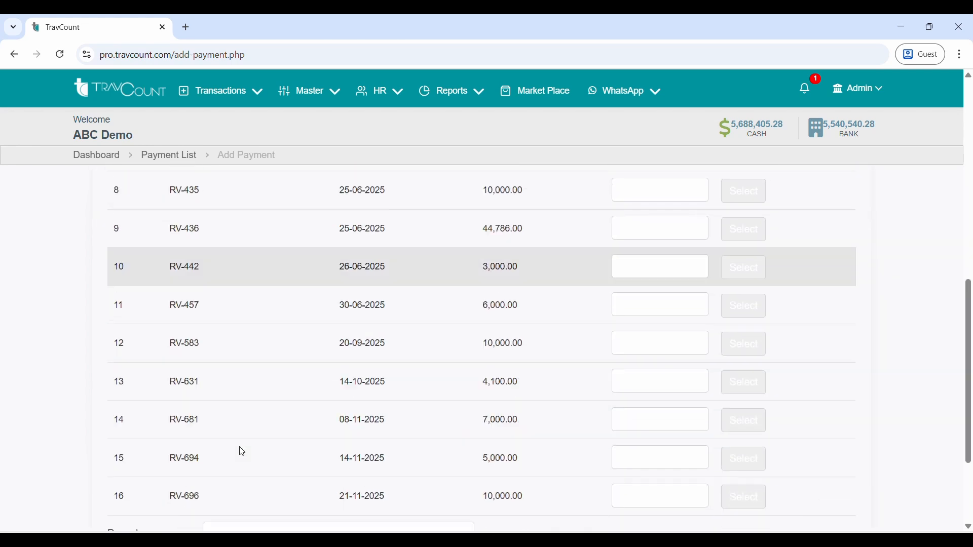
scroll(242, 451, up, 12)
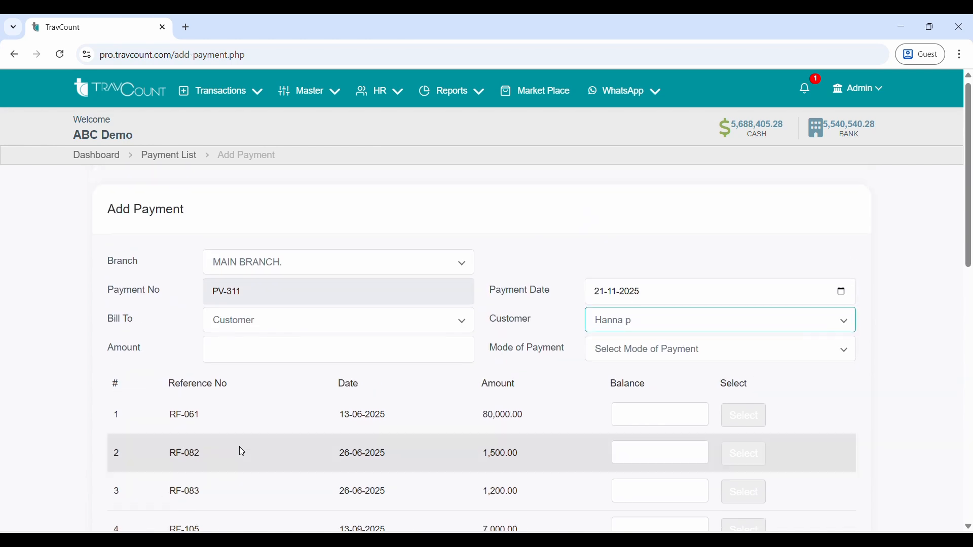
Switch the payee to Supplier al hind portal.
click(342, 332)
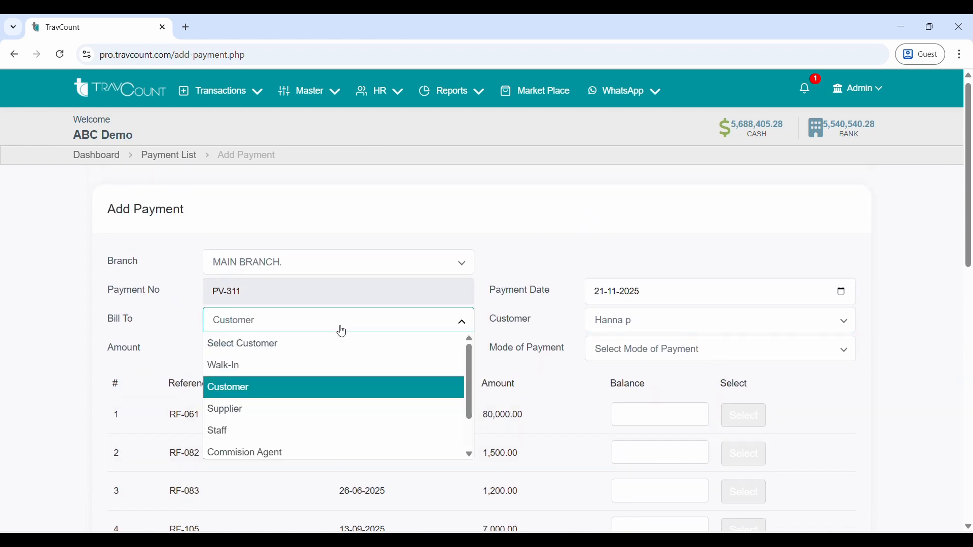
click(309, 409)
click(658, 319)
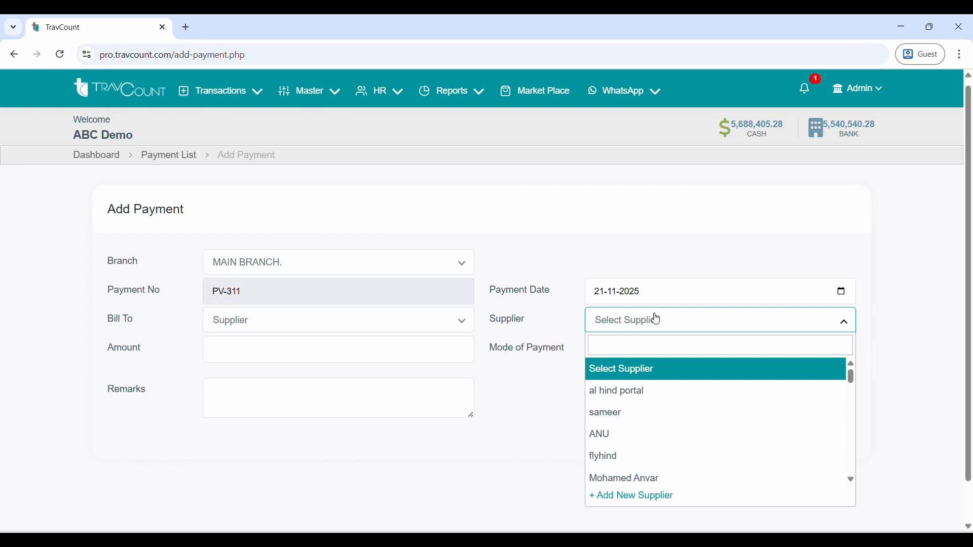
click(611, 392)
scroll(383, 413, down, 1)
scroll(378, 406, down, 5)
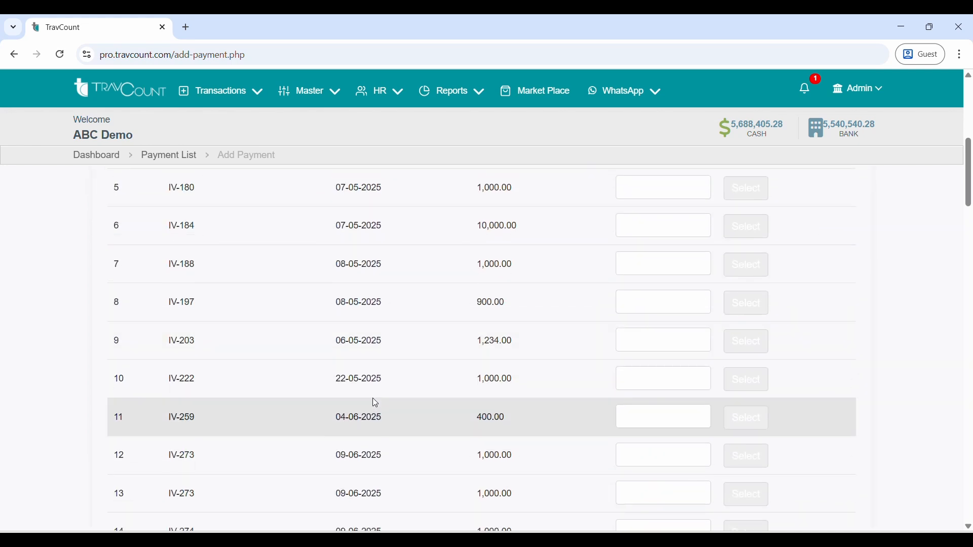
scroll(373, 400, up, 7)
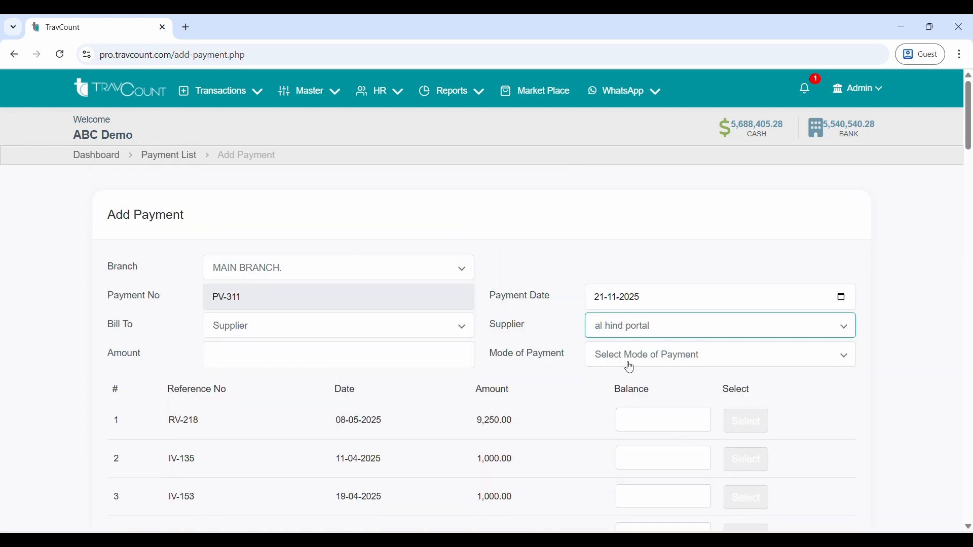
click(640, 331)
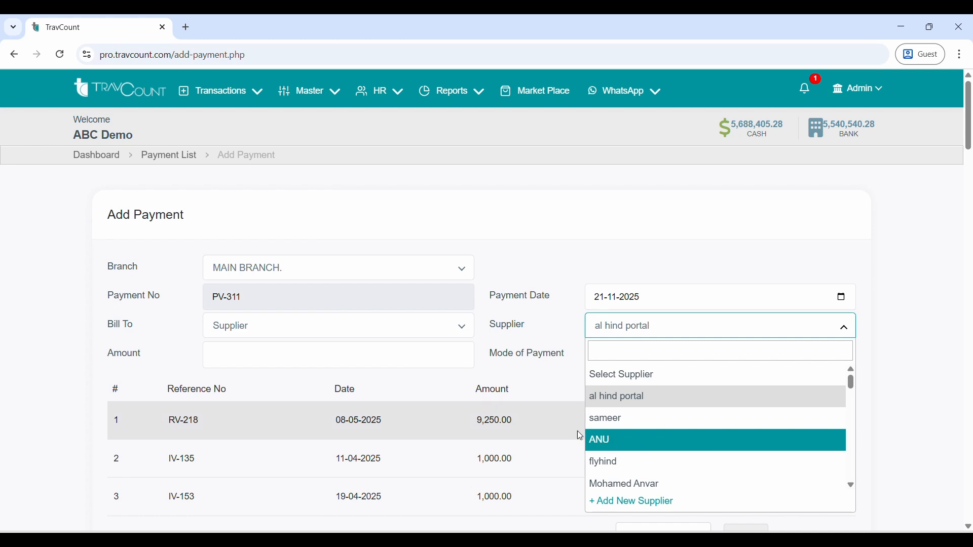
scroll(272, 329, down, 3)
scroll(264, 327, up, 3)
Switch the payee to a Staff member.
click(257, 327)
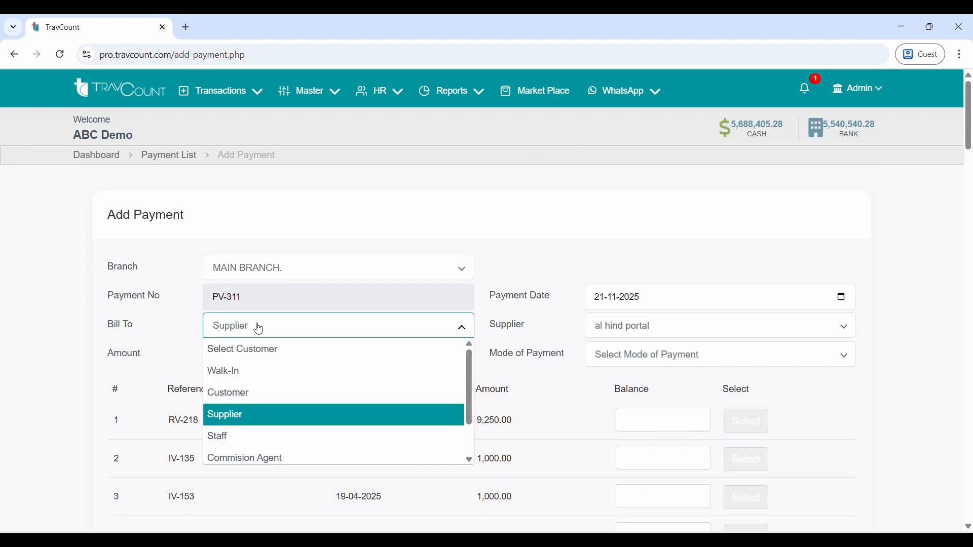
click(233, 437)
click(628, 329)
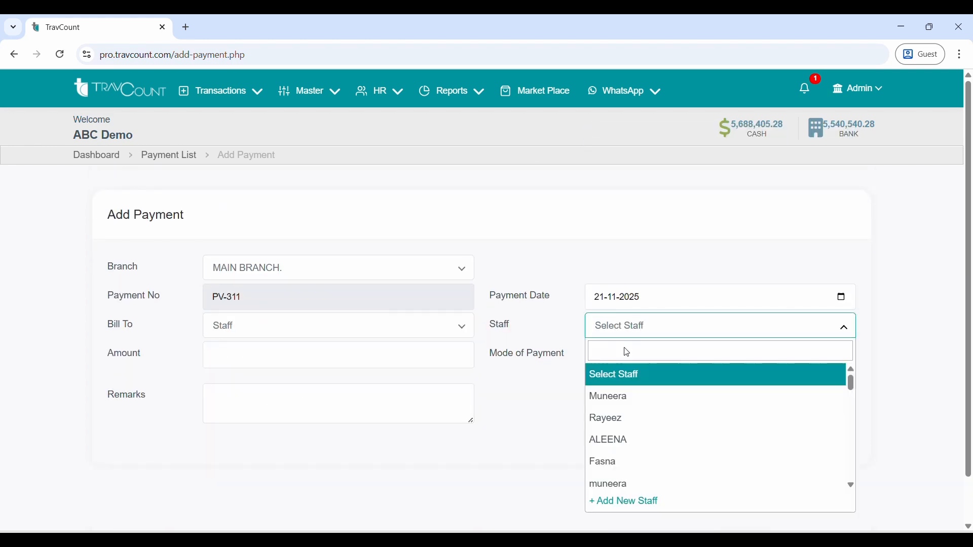
click(623, 400)
click(647, 322)
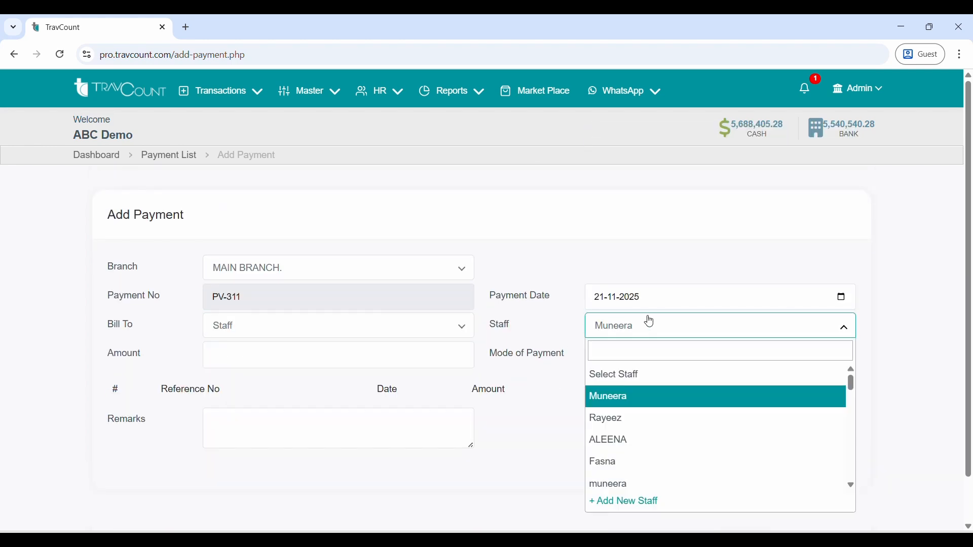
Switch the payee type to Commision Agent, then go back to the Payment List.
click(353, 330)
scroll(372, 409, down, 1)
click(333, 409)
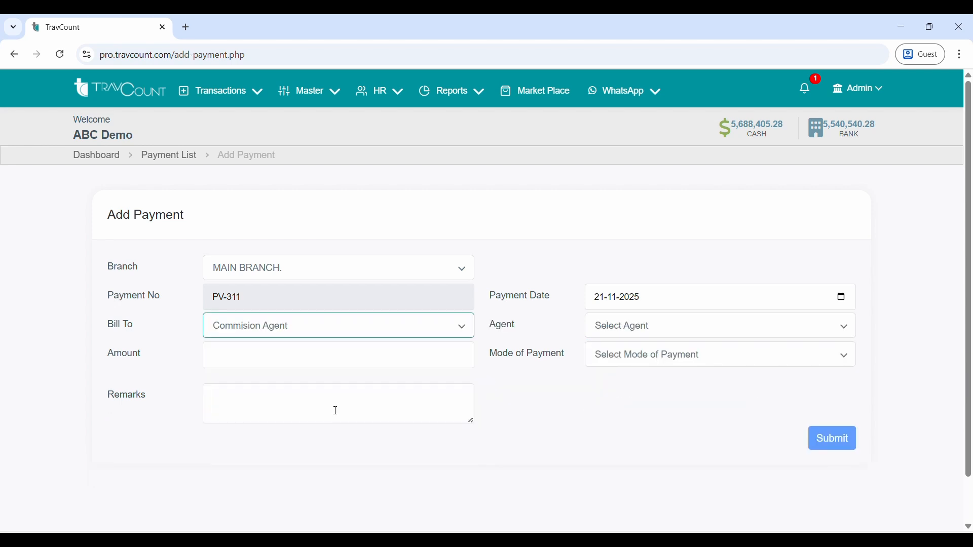
click(297, 330)
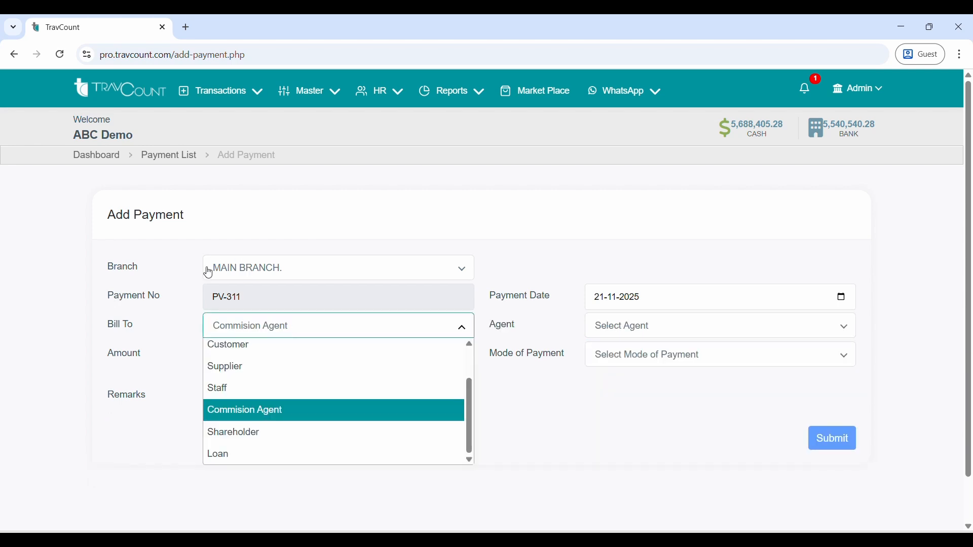
scroll(189, 293, down, 1)
click(134, 222)
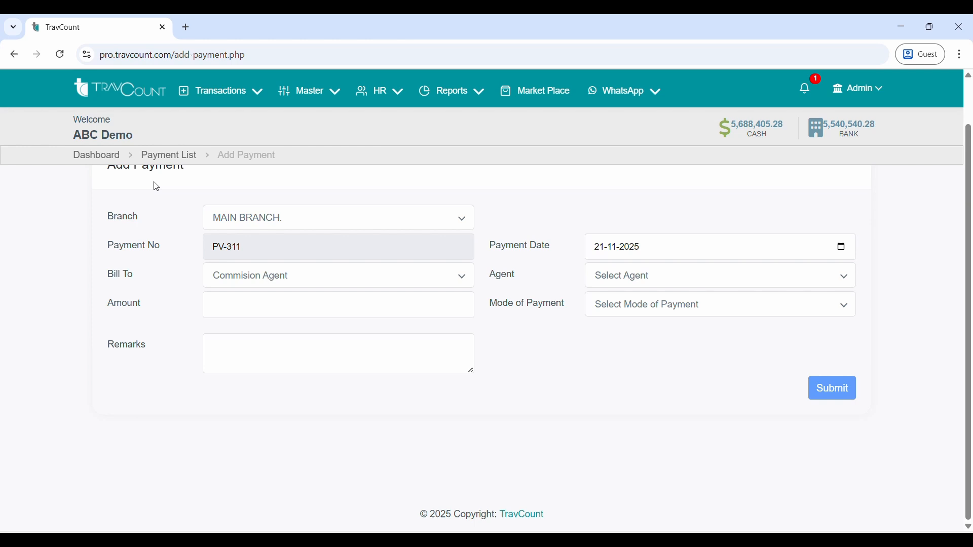
click(181, 152)
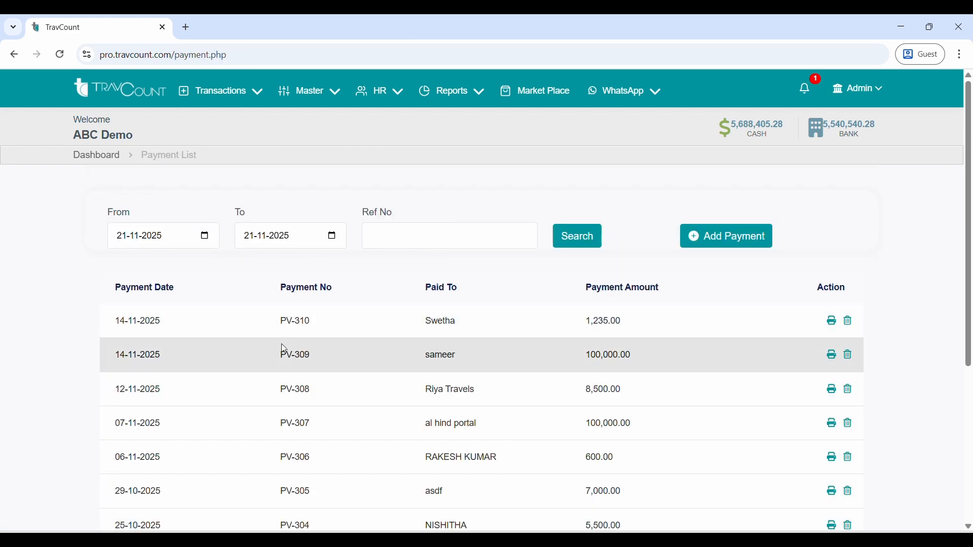
Start new refund RF-131 with Refund Old Invoice on, MAIN BRANCH and customer type Customer.
click(95, 154)
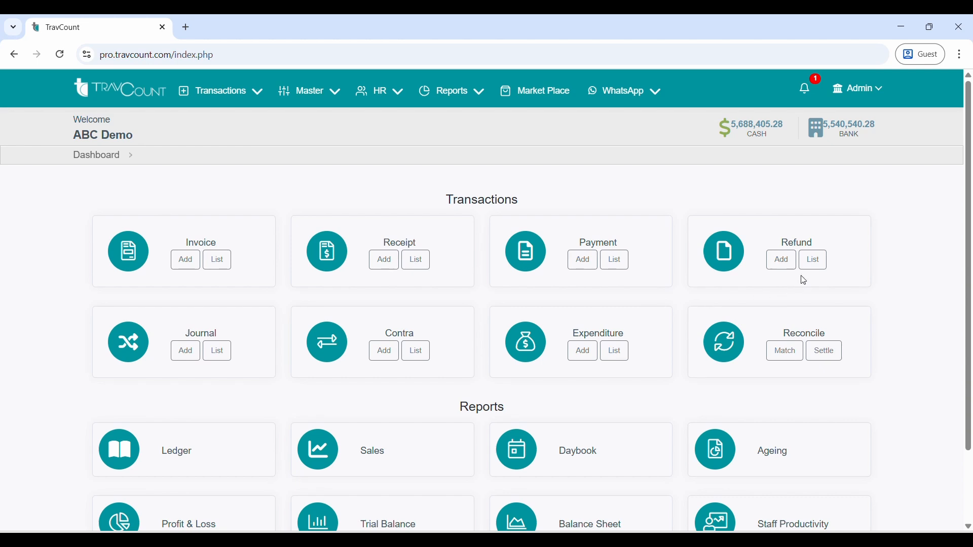
click(783, 260)
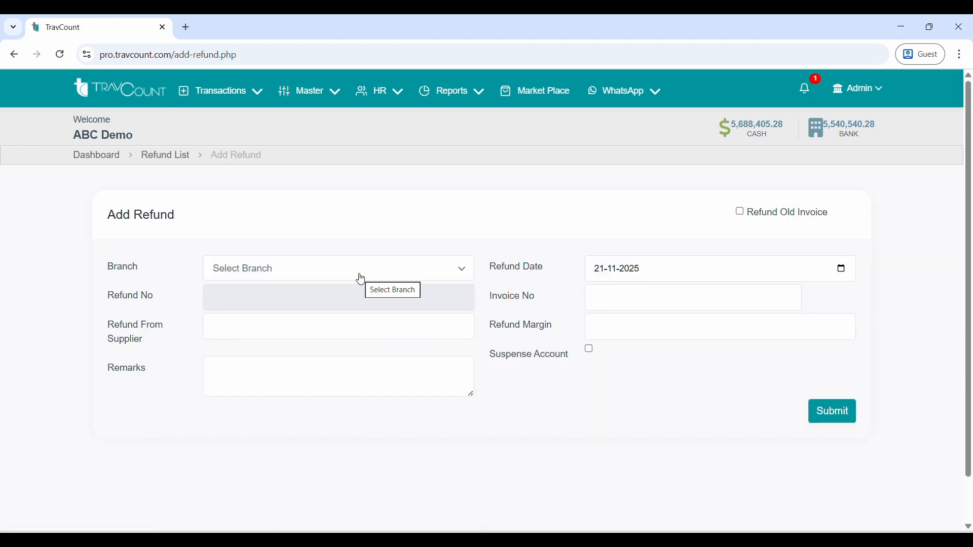
click(743, 215)
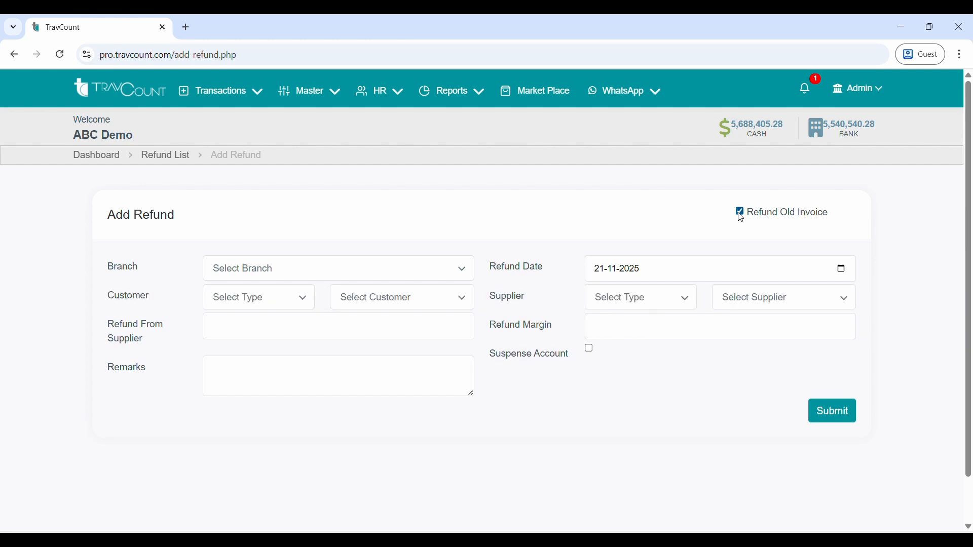
click(272, 273)
click(269, 309)
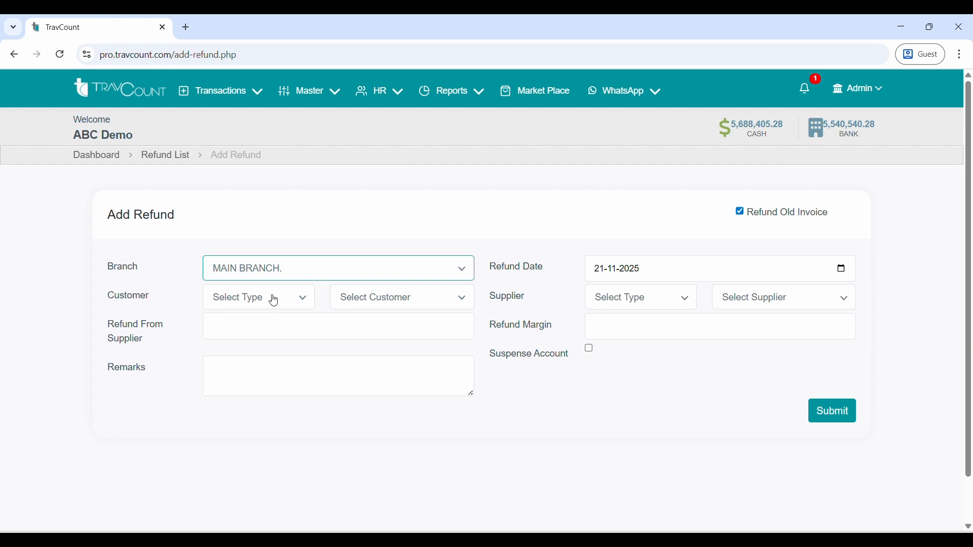
click(274, 300)
click(265, 341)
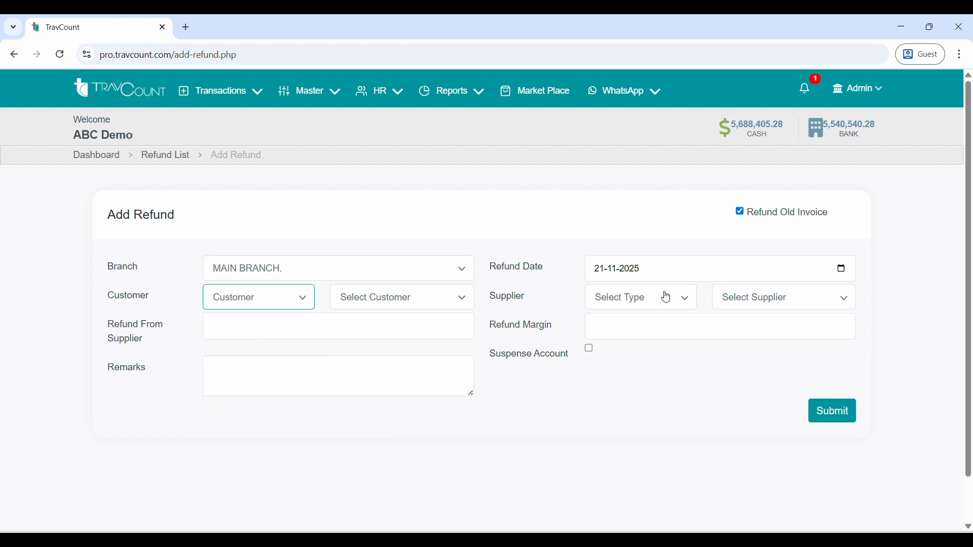
click(684, 298)
click(234, 330)
Turn Refund Old Invoice off, reselect MAIN BRANCH, and enter invoice number 11.
click(741, 212)
click(312, 279)
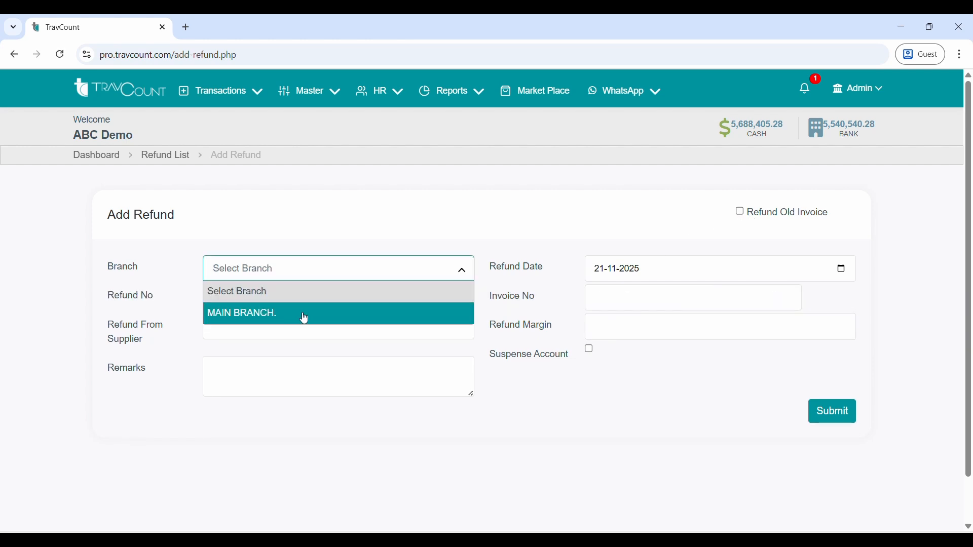
click(304, 318)
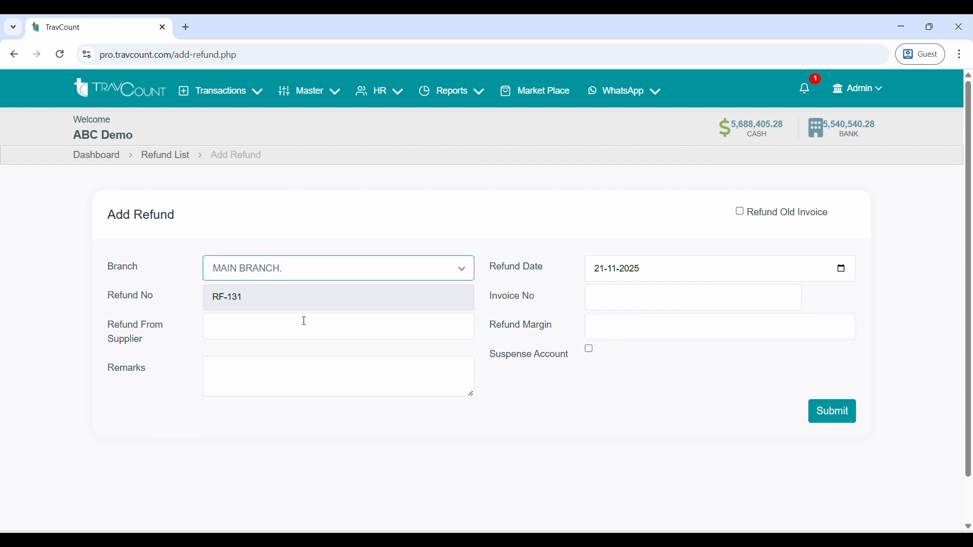
click(663, 293)
text(119)
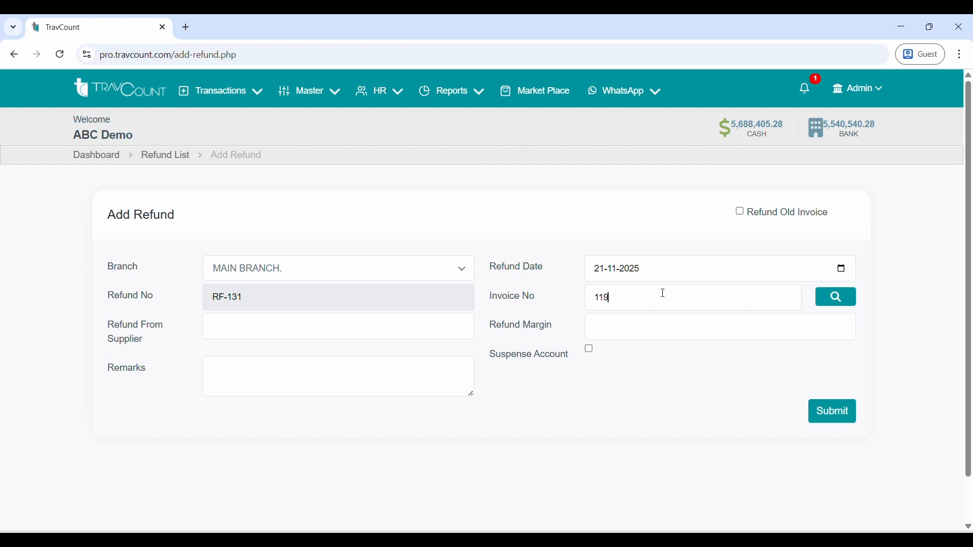
click(665, 291)
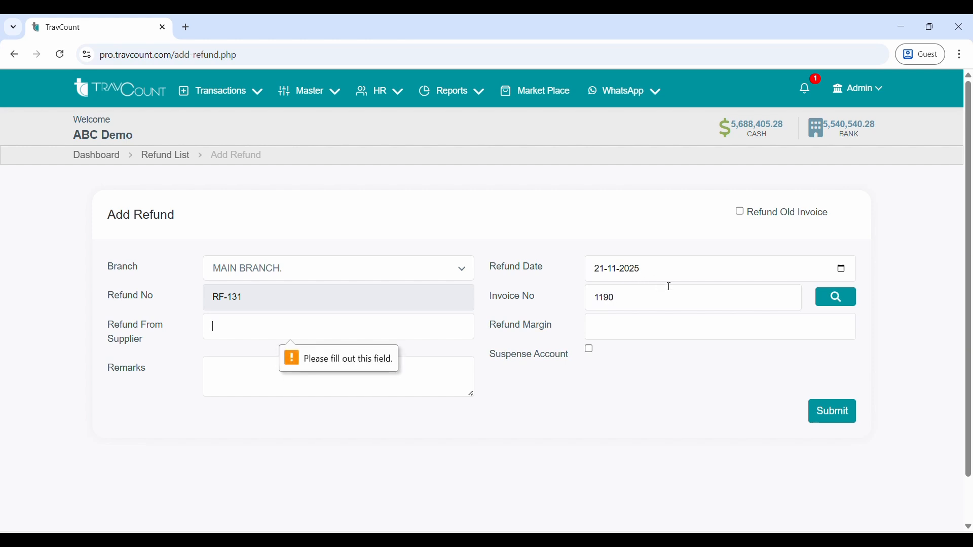
double_click(674, 298)
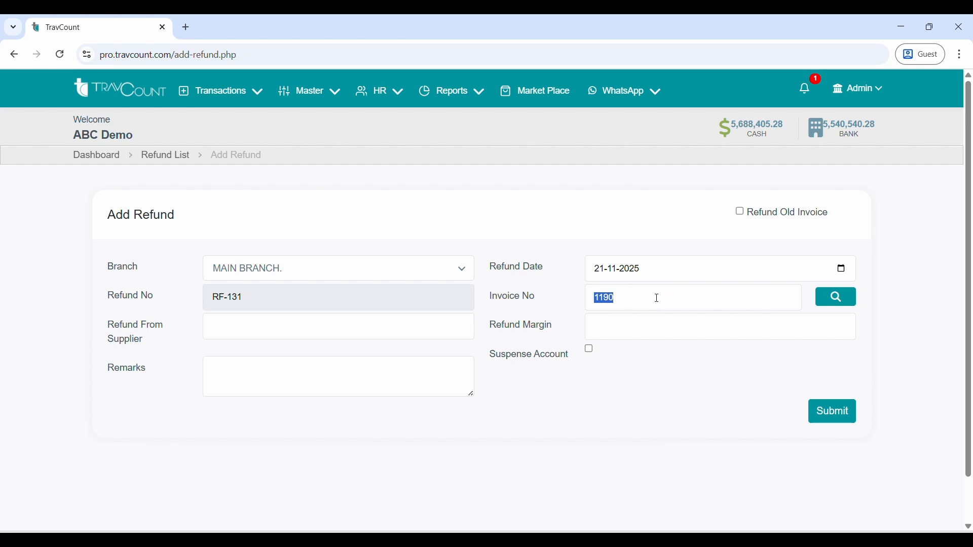
text(1)
Look up invoice 11, pick PASSPORT as Reference No, and enter supplier refund 1200 with margin 100.
click(826, 303)
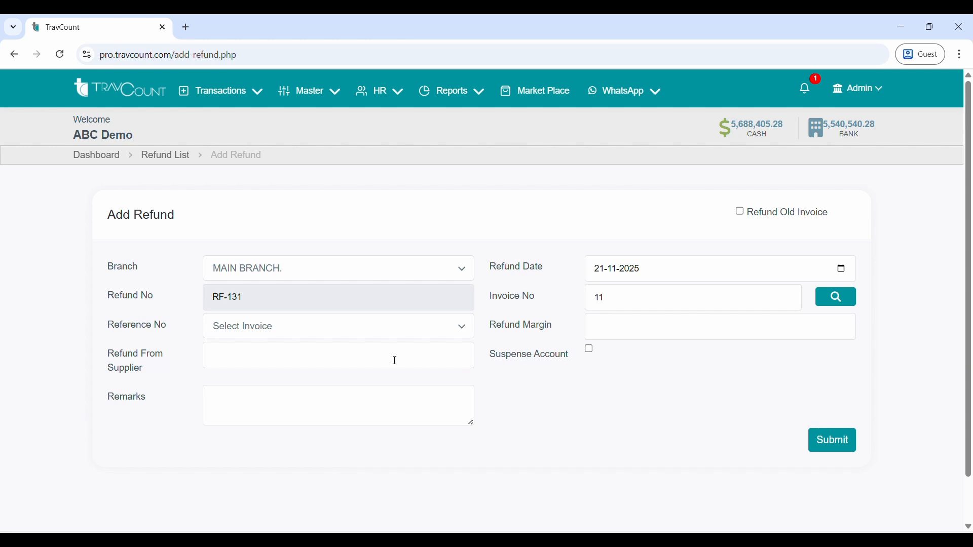
click(359, 336)
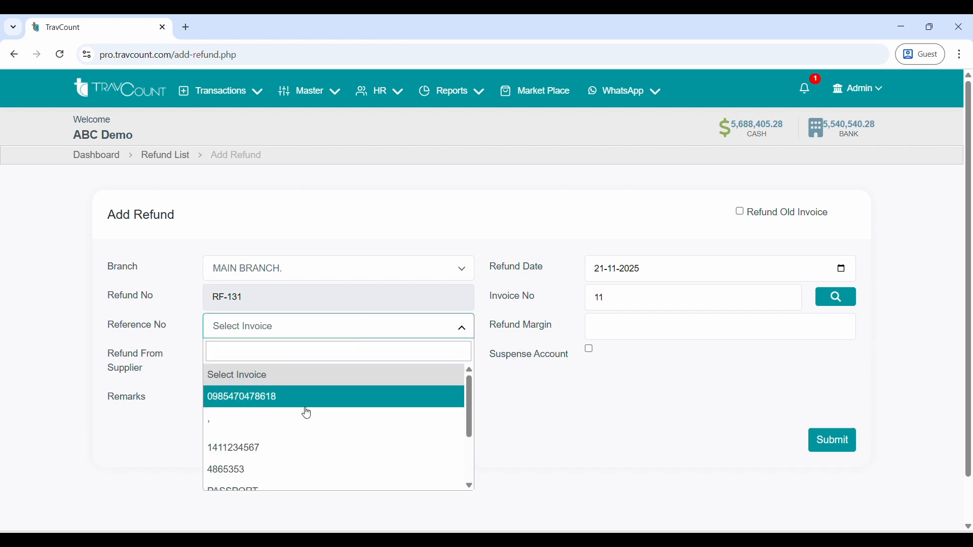
scroll(307, 413, down, 3)
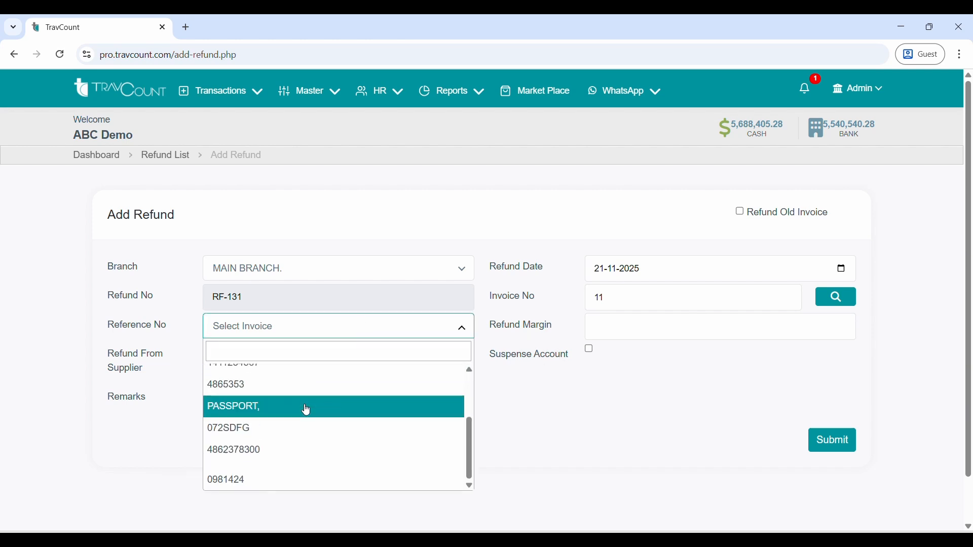
click(250, 405)
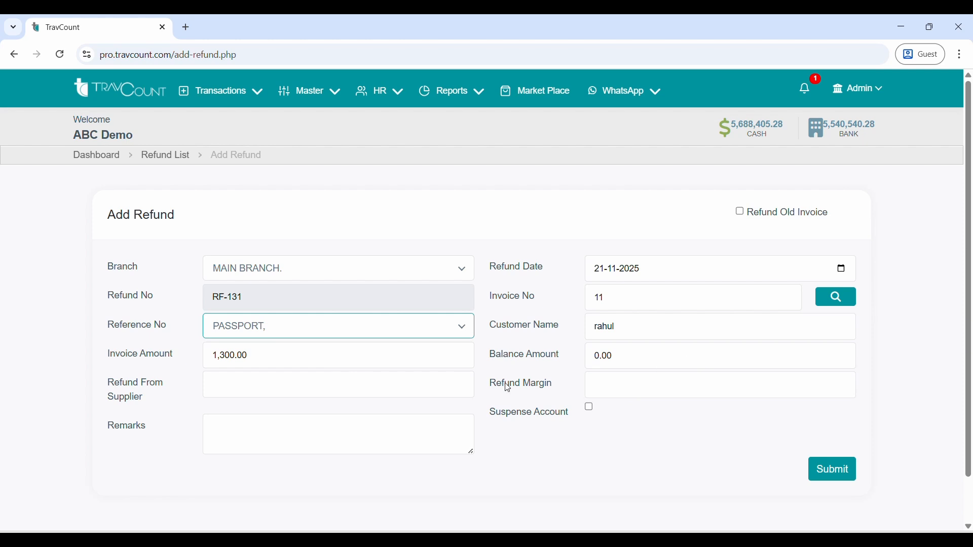
click(648, 357)
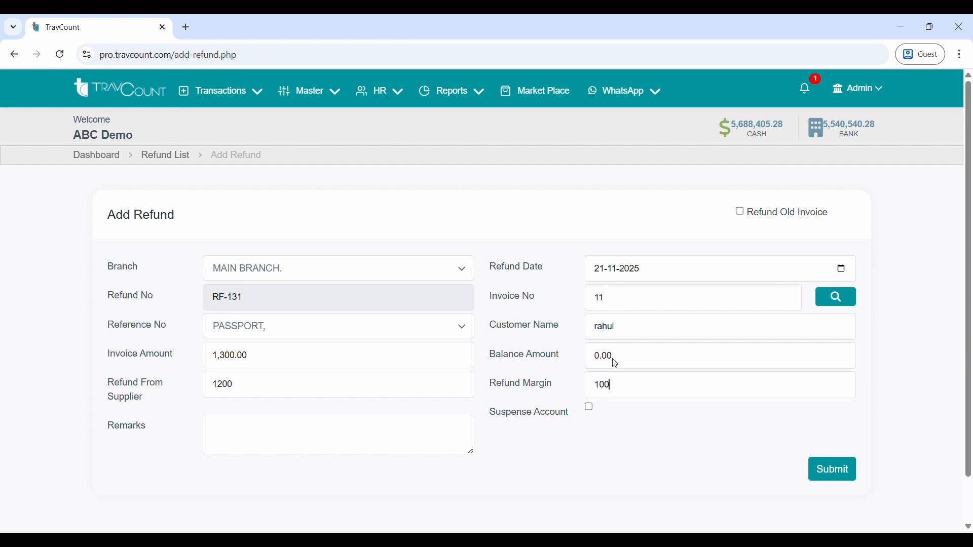
Submit refund RF-131, review its 1,100.00 refundable total, then go back via Refund List to Dashboard.
click(822, 470)
scroll(396, 409, down, 3)
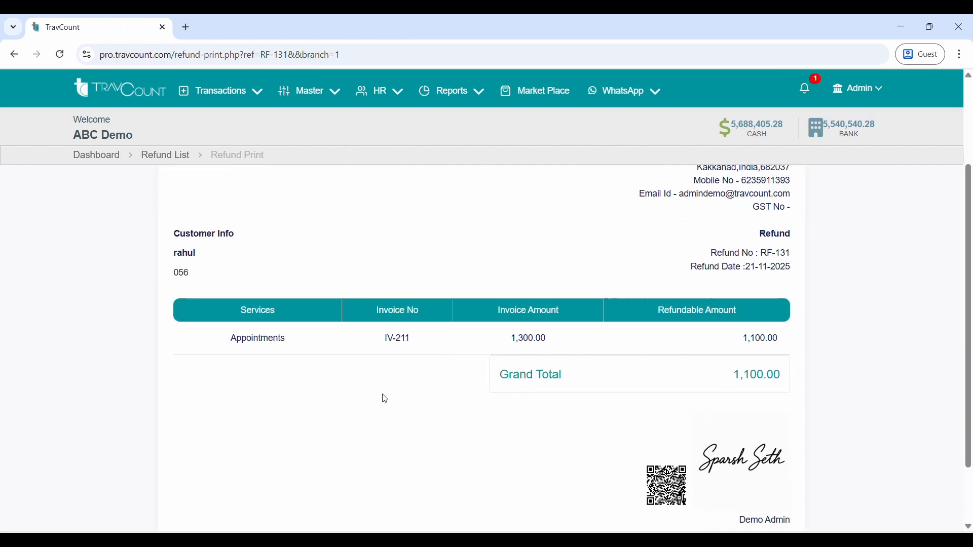
drag(792, 382, 826, 379)
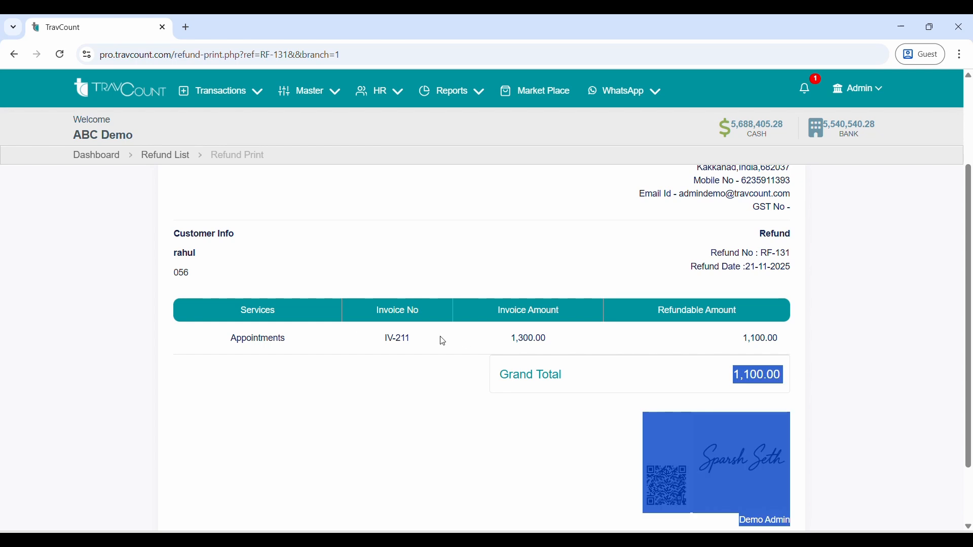
scroll(440, 338, up, 3)
scroll(413, 337, down, 3)
scroll(413, 350, up, 3)
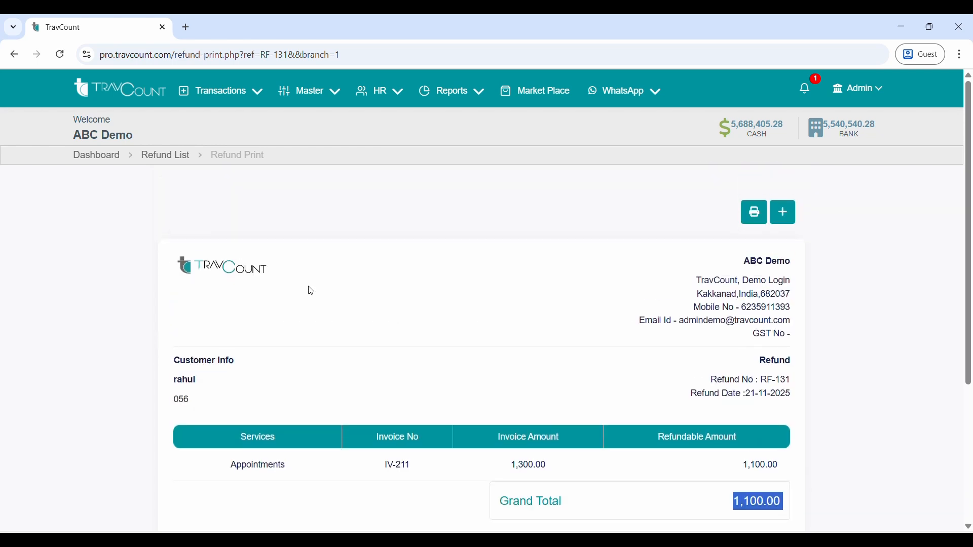
click(170, 156)
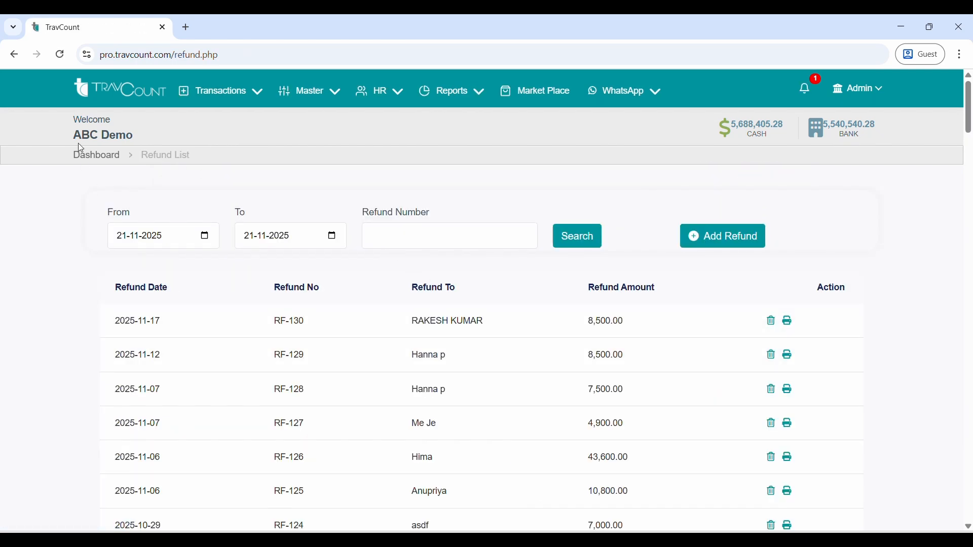
click(88, 157)
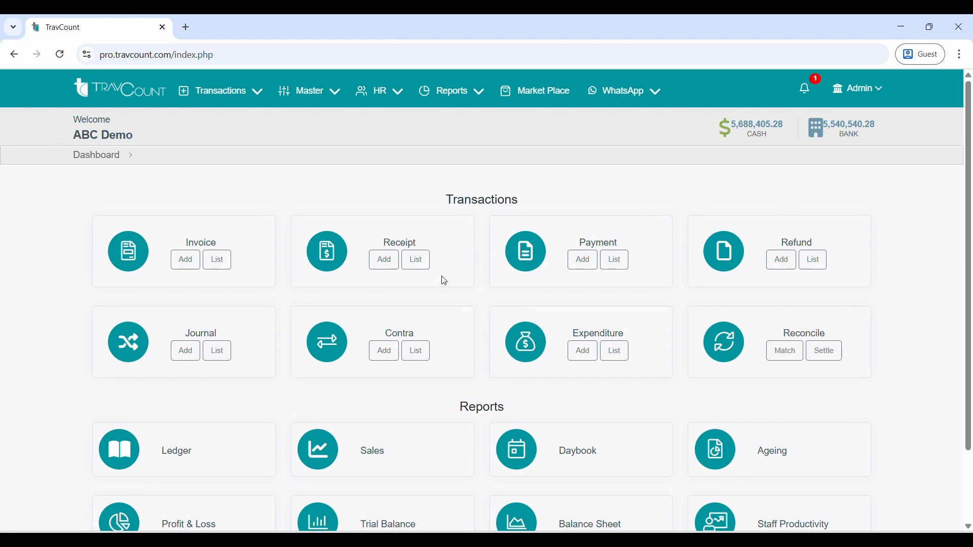
click(178, 356)
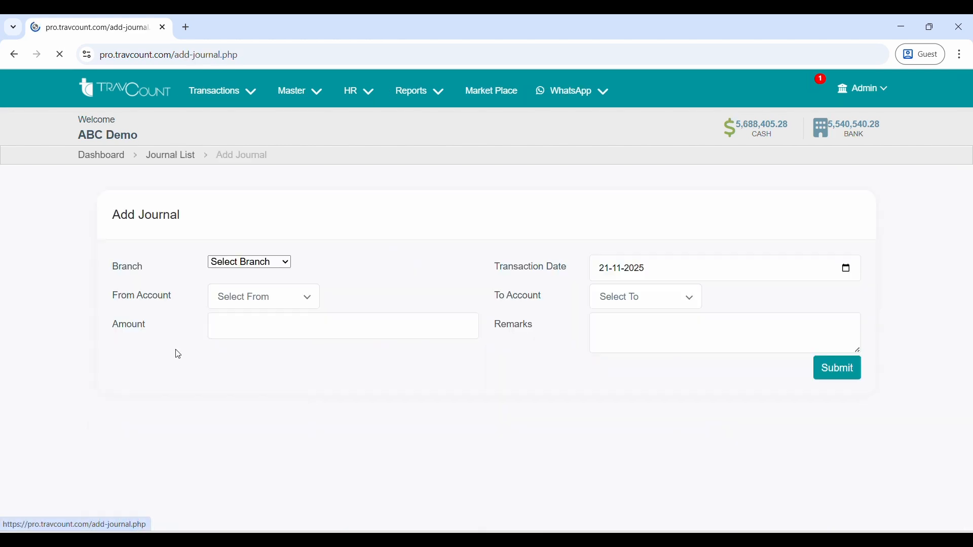
click(263, 274)
click(246, 313)
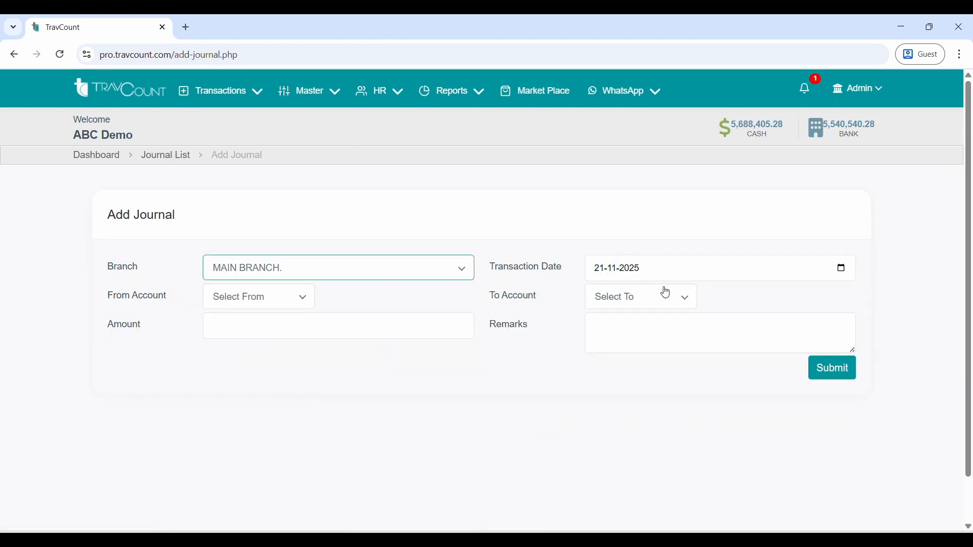
click(219, 294)
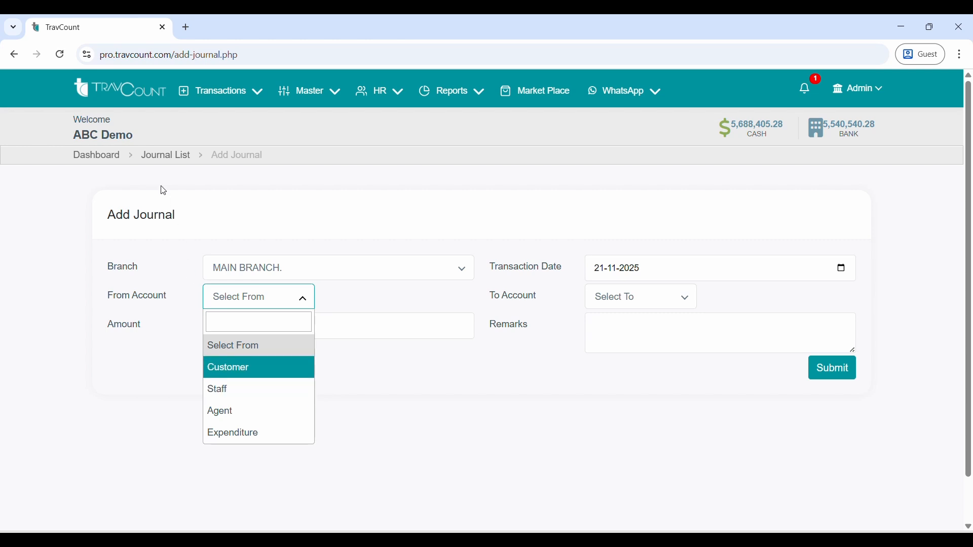
click(159, 161)
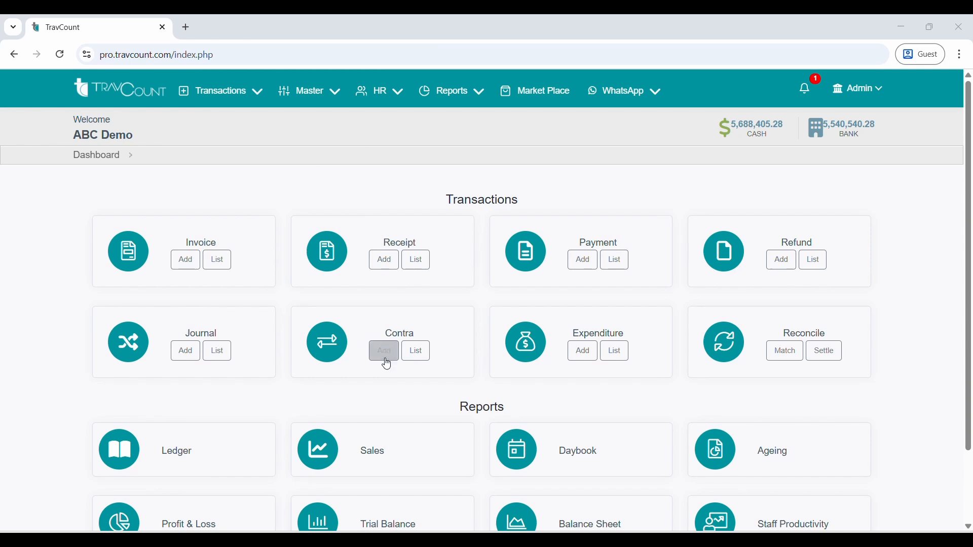
click(387, 360)
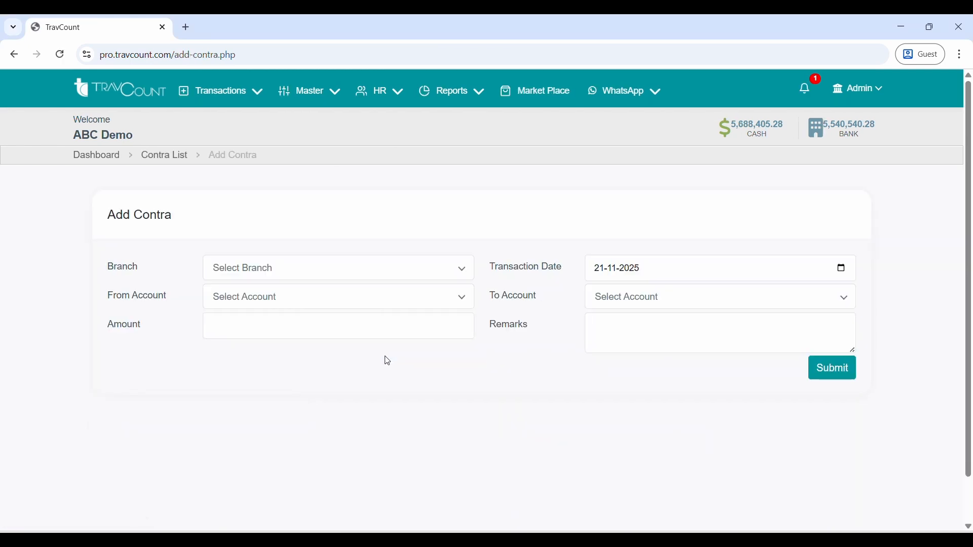
click(294, 265)
click(261, 313)
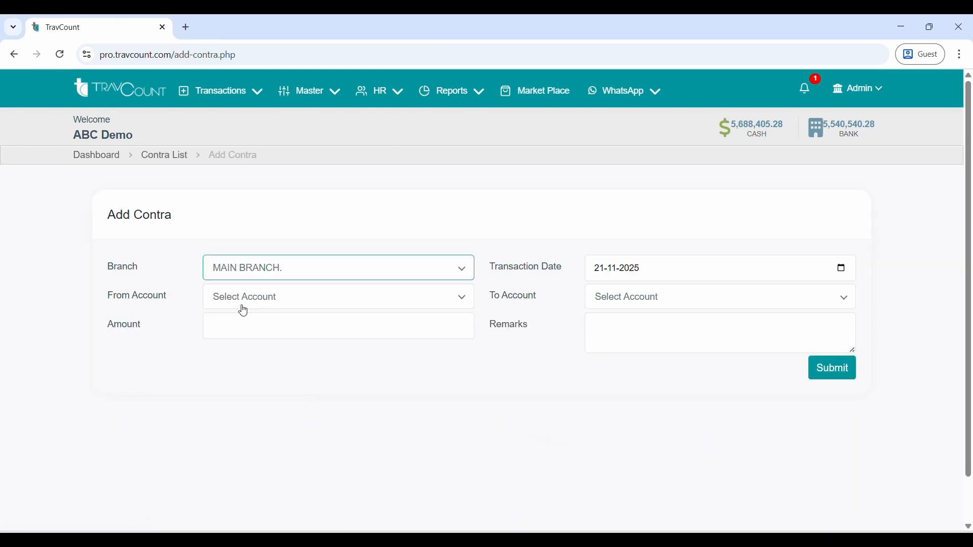
click(242, 300)
click(229, 370)
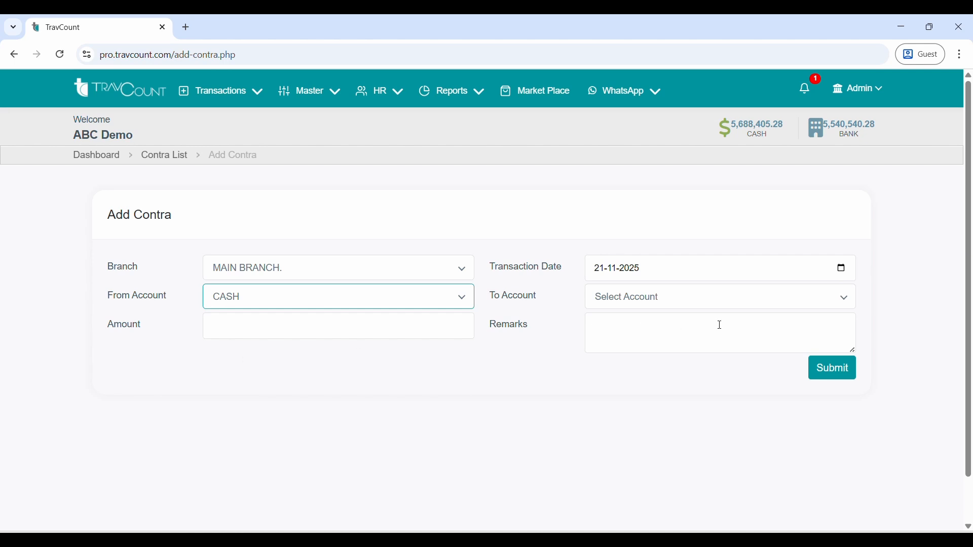
click(701, 309)
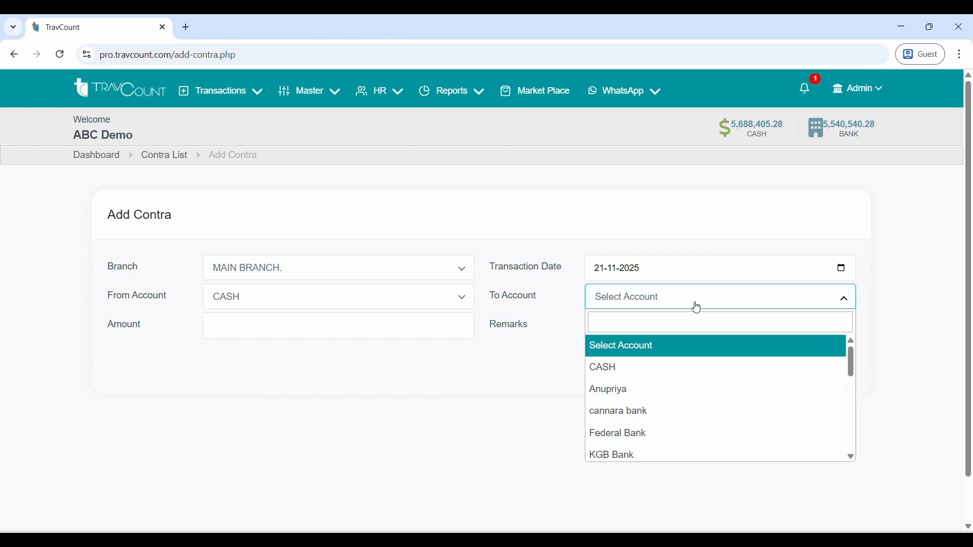
click(158, 158)
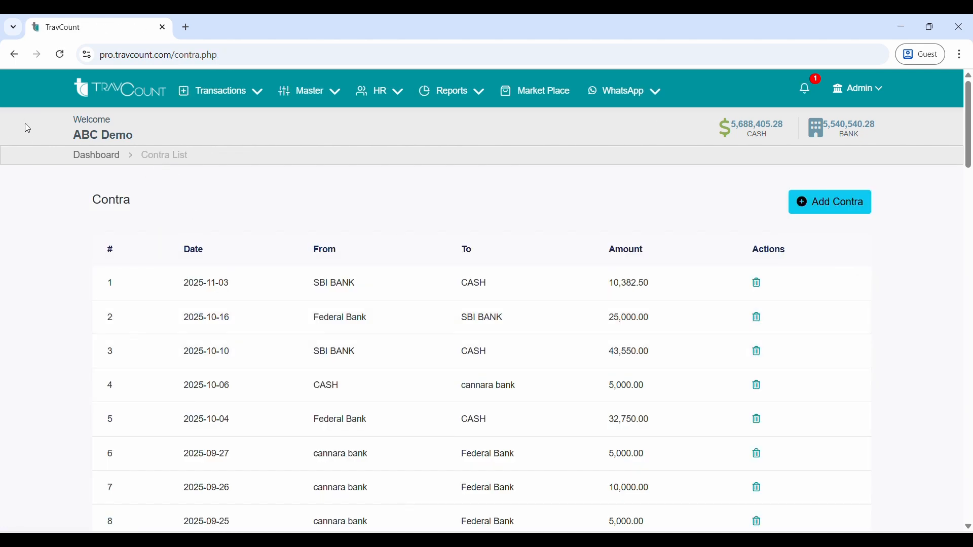
click(101, 158)
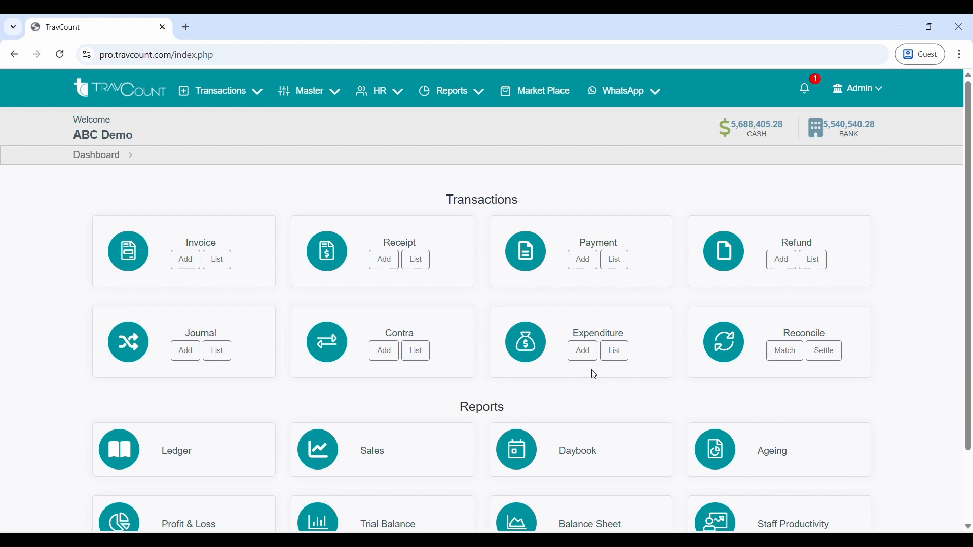
click(583, 355)
click(282, 273)
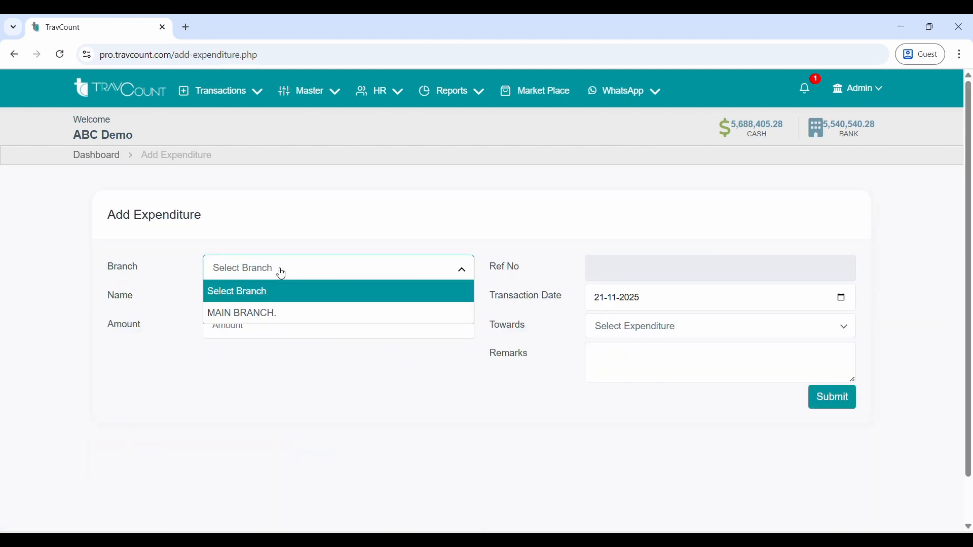
click(278, 312)
click(256, 300)
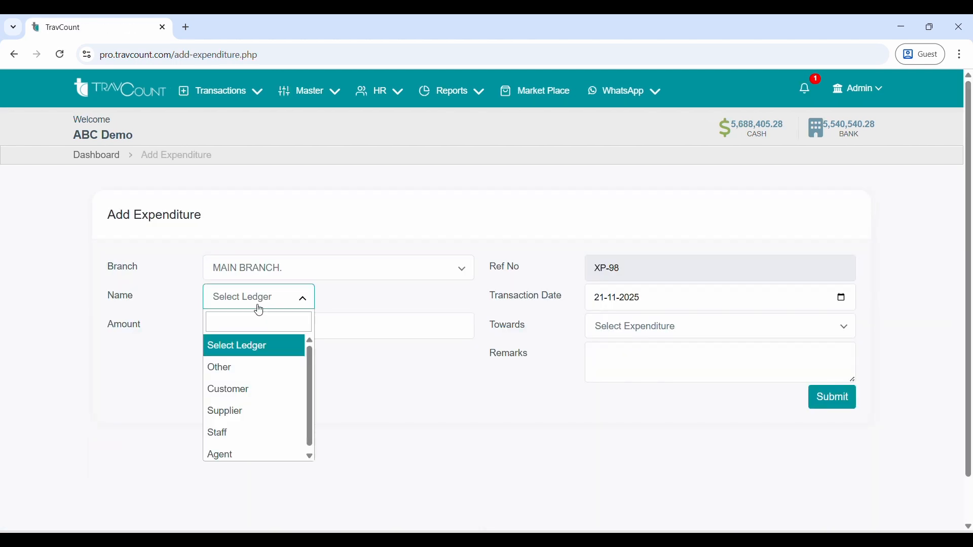
click(255, 378)
click(282, 304)
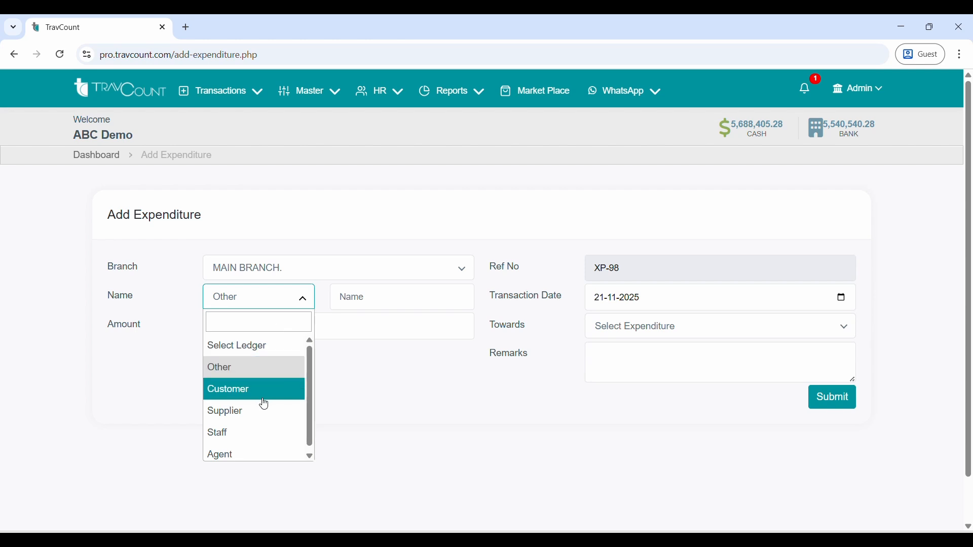
click(631, 336)
scroll(671, 415, down, 10)
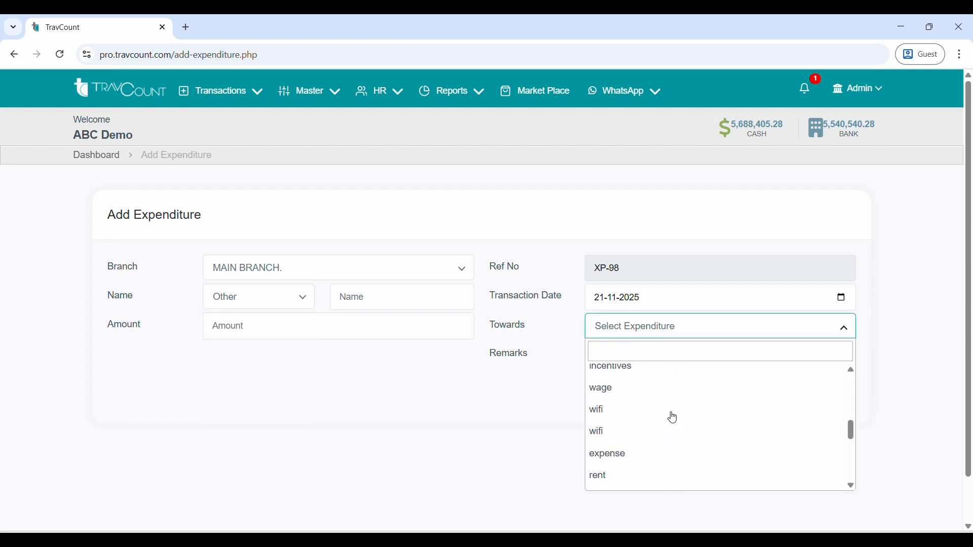
scroll(679, 421, down, 1)
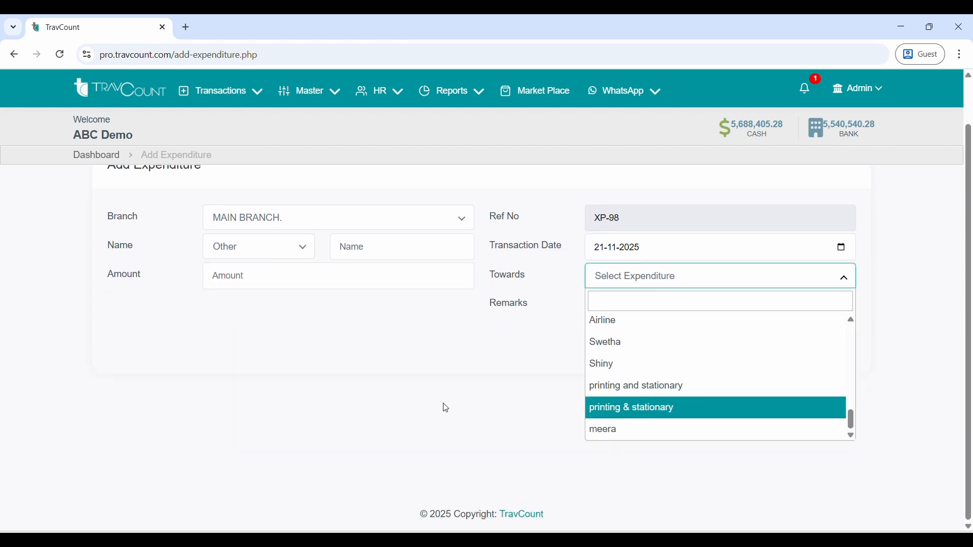
scroll(446, 408, up, 1)
click(499, 414)
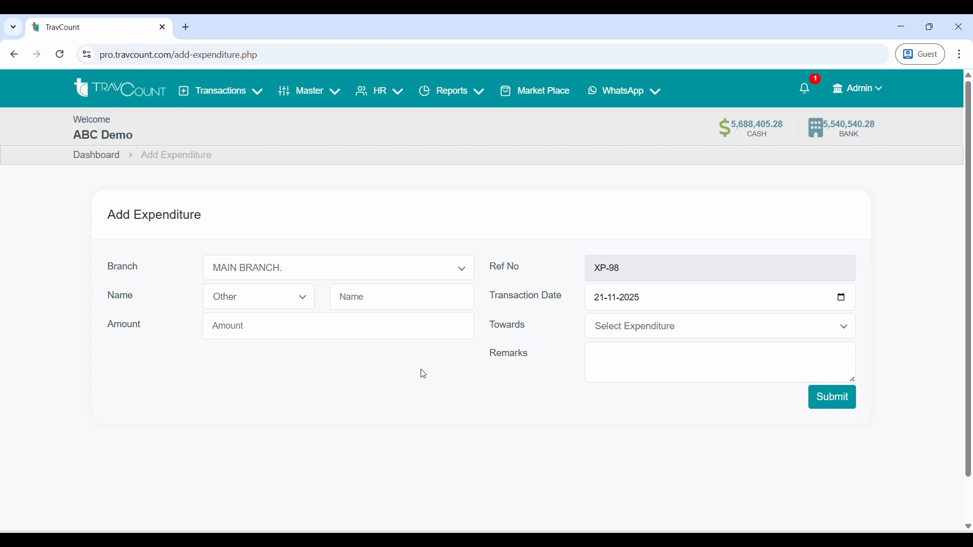
click(84, 157)
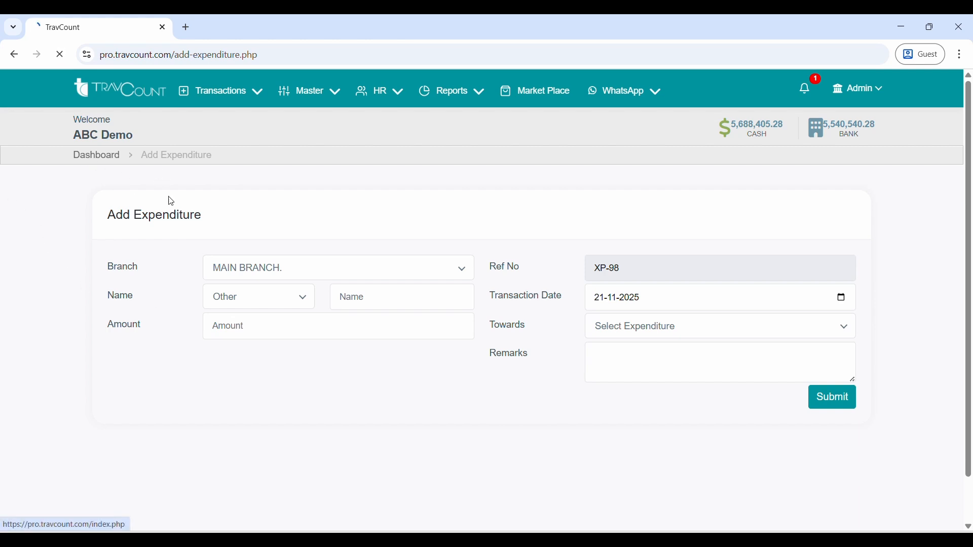
click(784, 351)
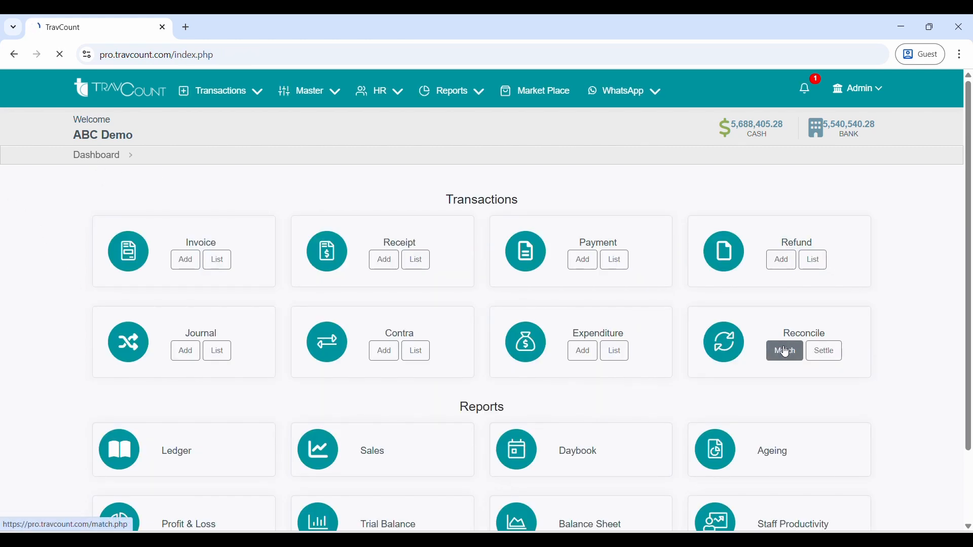
Try a MAIN BRANCH refund match by selecting refund RF-006, then return to the dashboard.
click(304, 276)
click(316, 316)
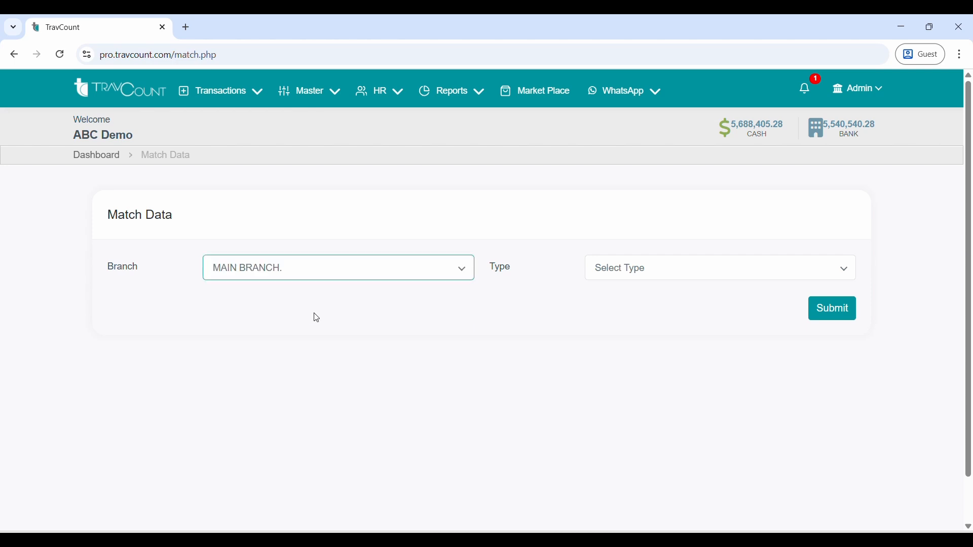
click(687, 274)
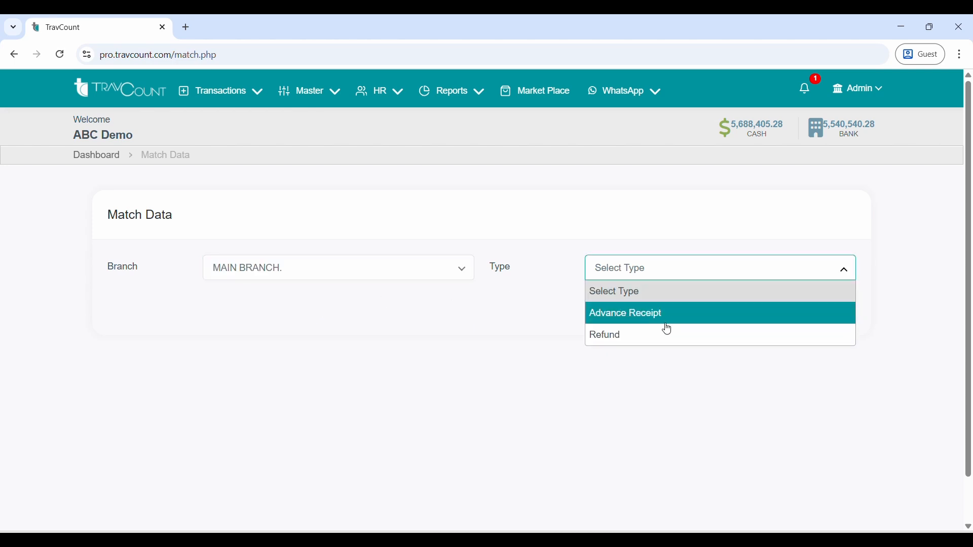
click(658, 337)
click(421, 304)
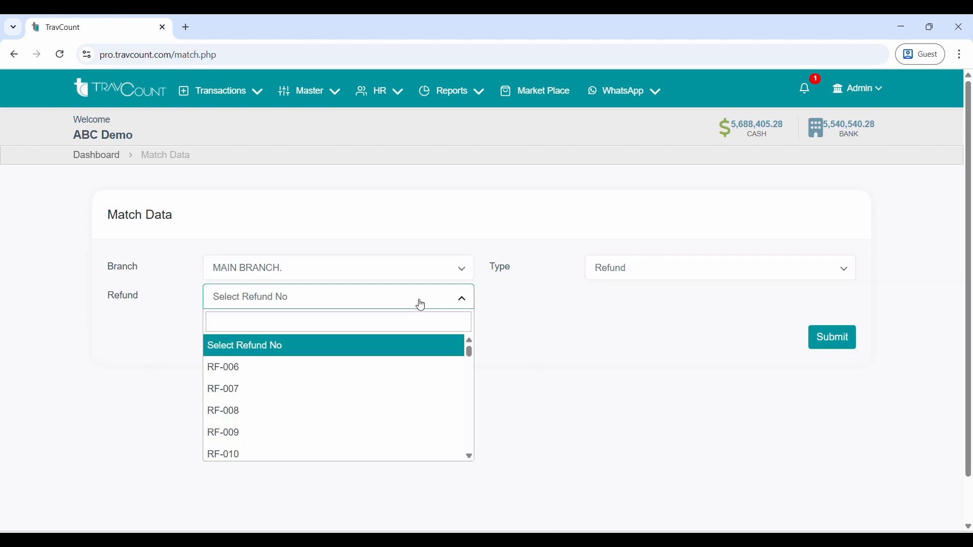
click(297, 369)
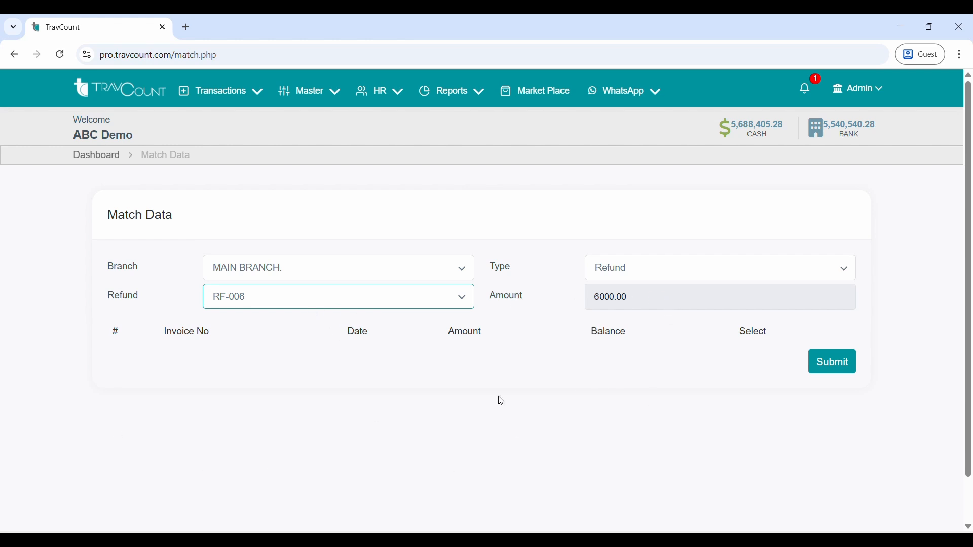
click(97, 156)
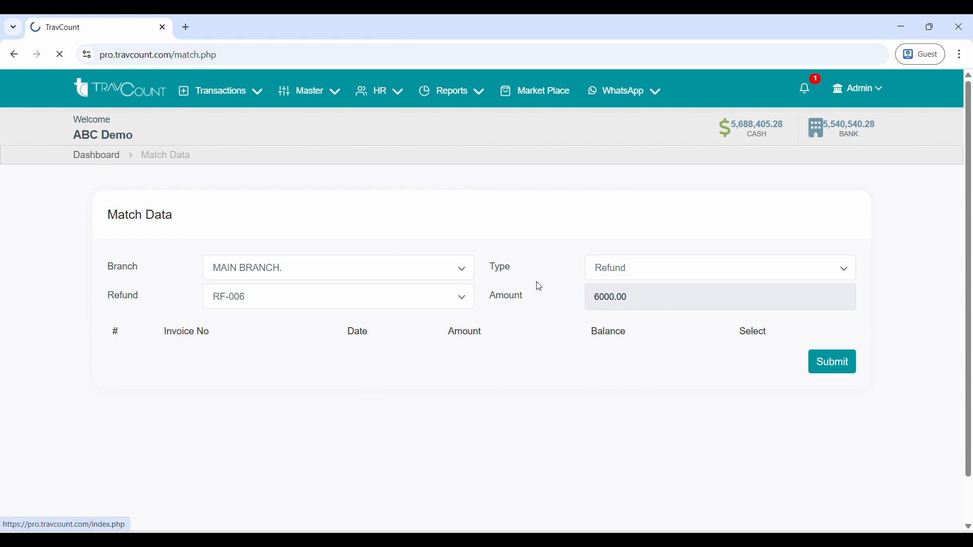
Apply MAIN BRANCH advance receipt RV-249 to invoice IV-351, submit the match, and return to the dashboard.
click(785, 351)
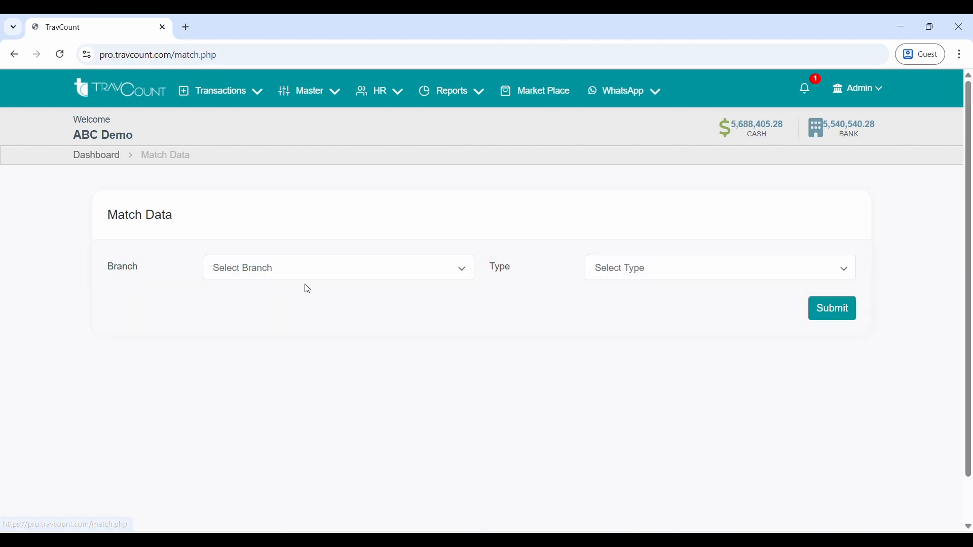
click(299, 276)
click(269, 323)
click(627, 261)
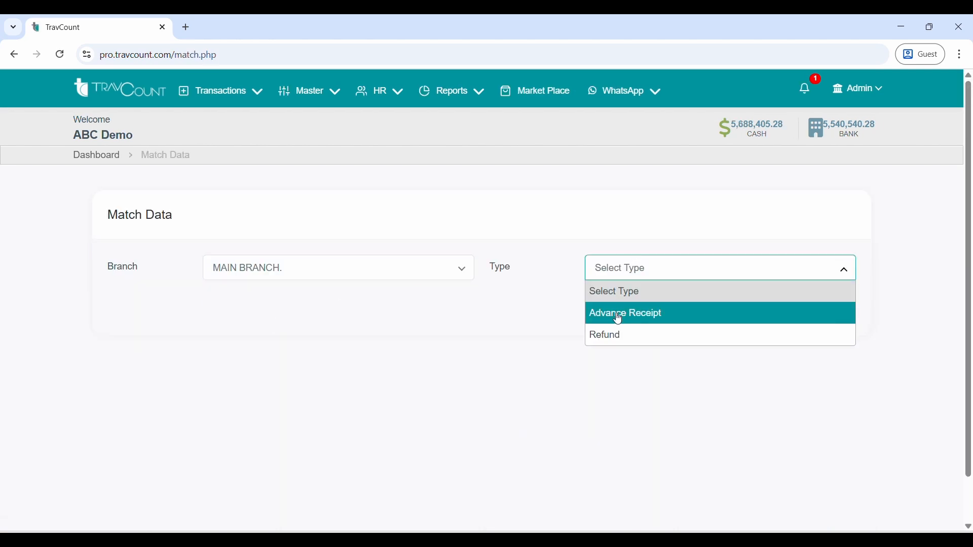
click(617, 313)
click(296, 302)
scroll(269, 382, down, 5)
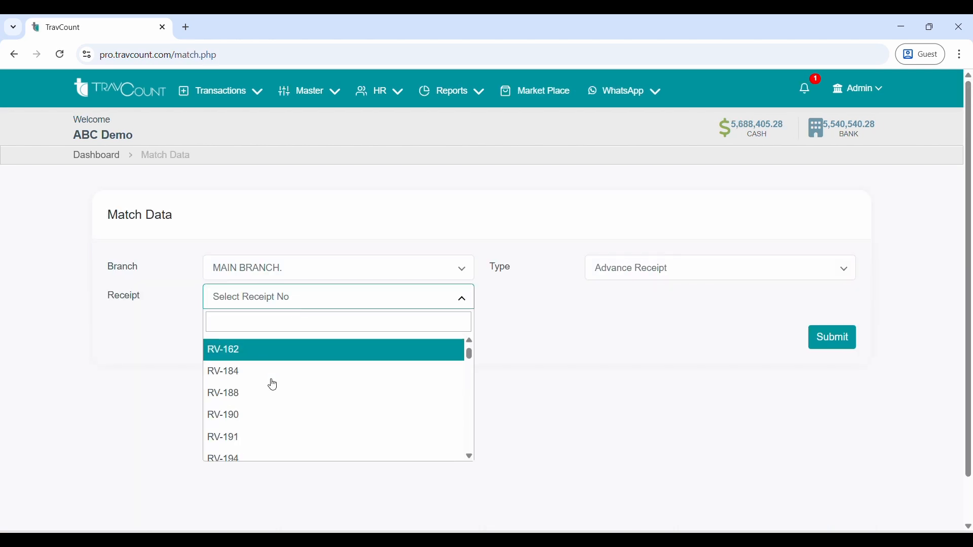
click(254, 355)
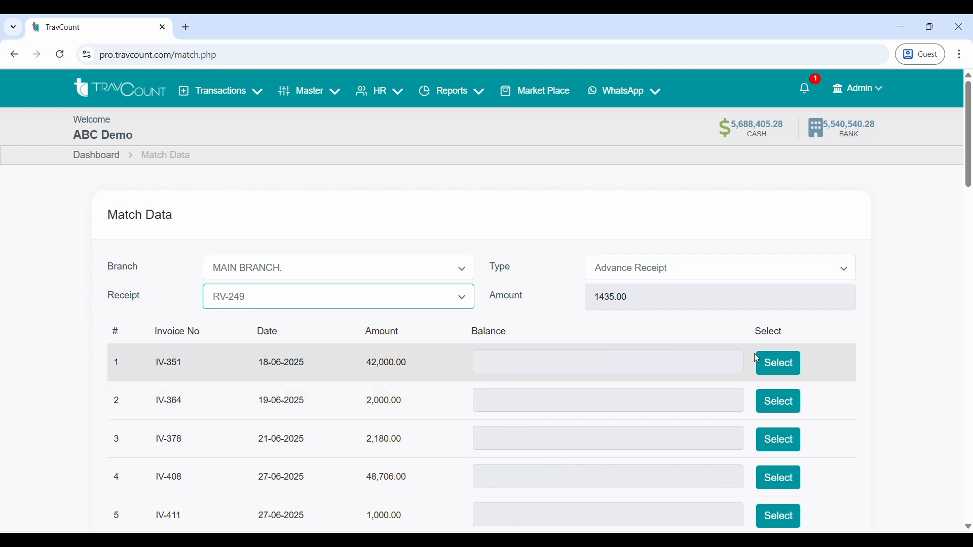
click(755, 356)
scroll(713, 395, down, 20)
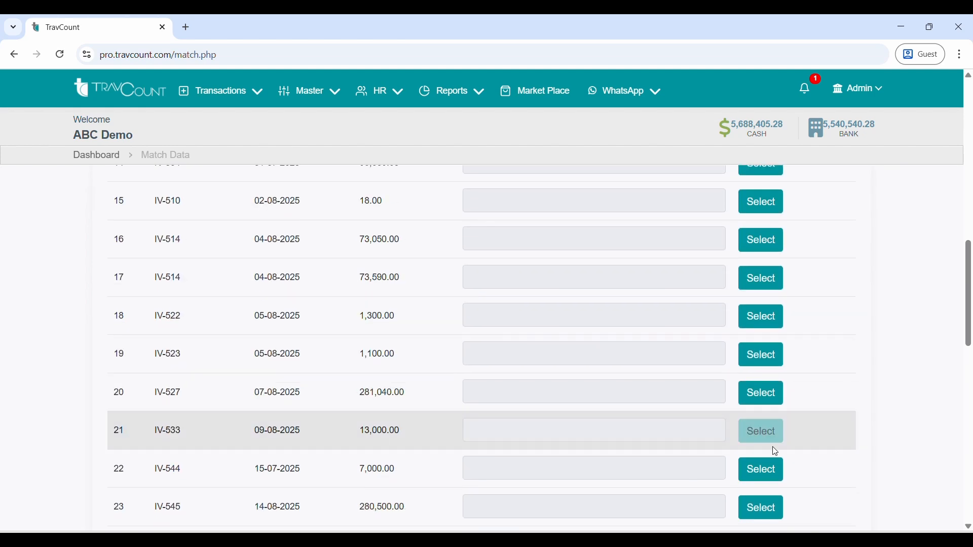
click(821, 445)
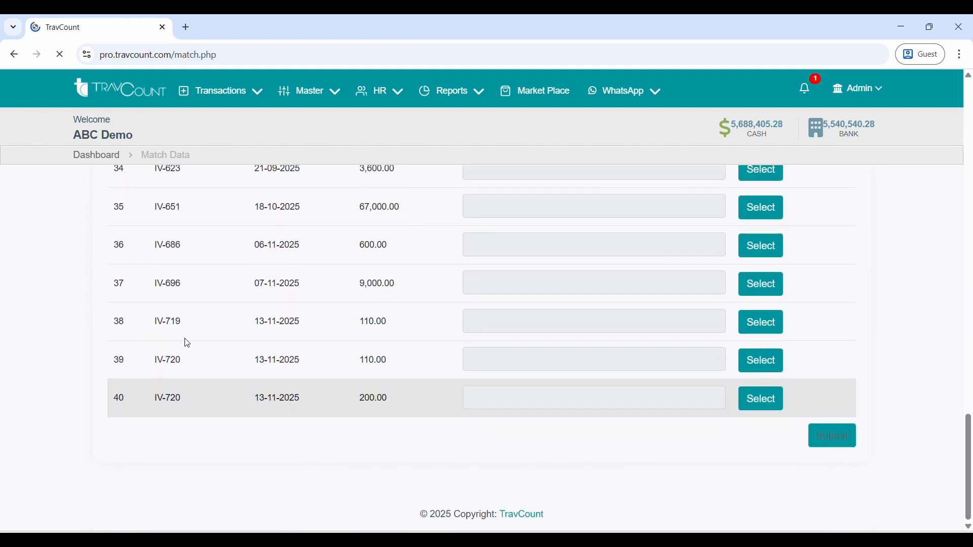
click(97, 155)
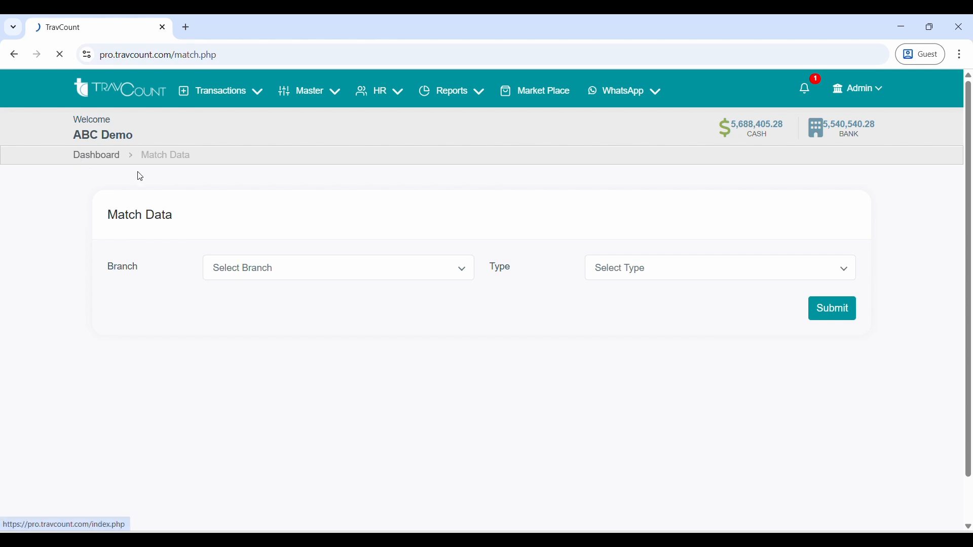
Mark the Razorpay settlement Cleared via AXIS BANK with charge 0, submit it, and return home.
click(824, 354)
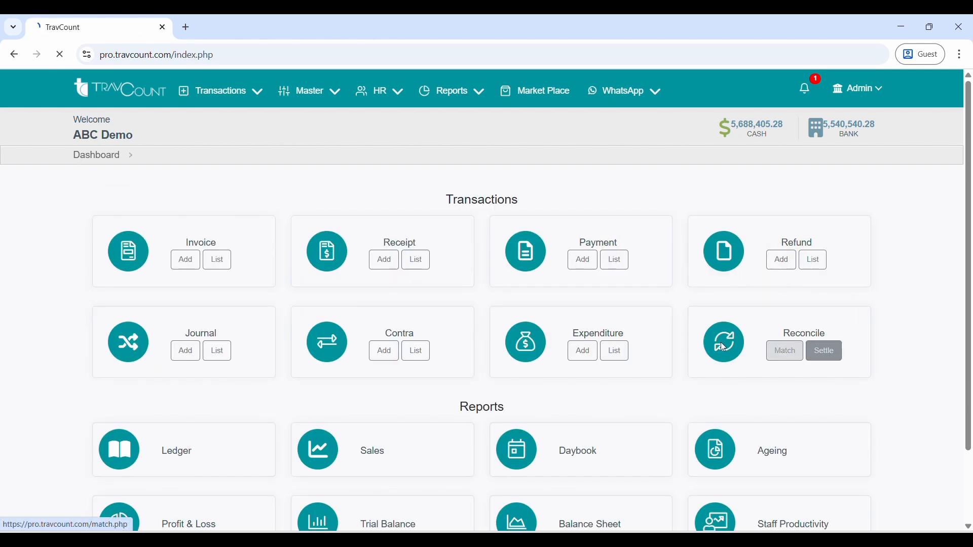
click(552, 309)
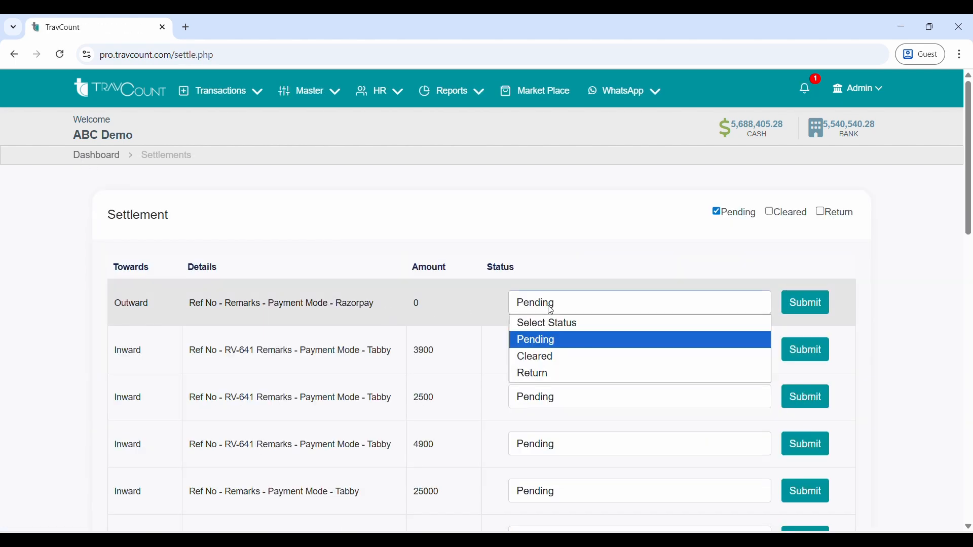
click(546, 356)
click(580, 306)
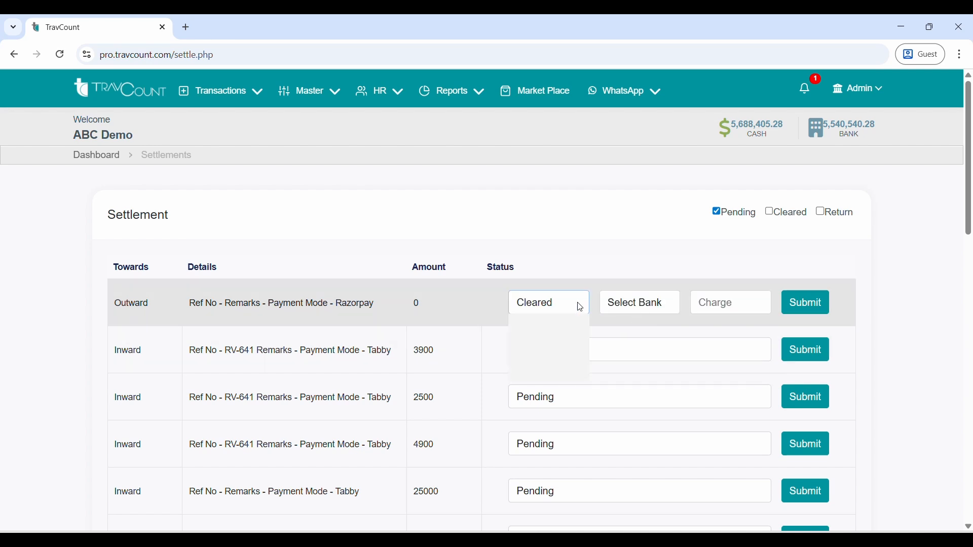
click(654, 307)
click(667, 286)
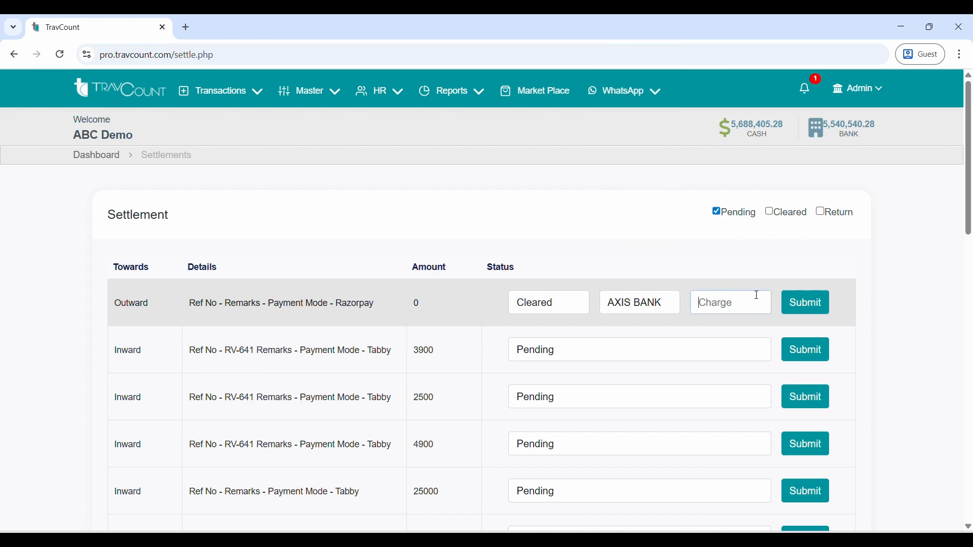
text(1)
key(BackSpace)
text(0)
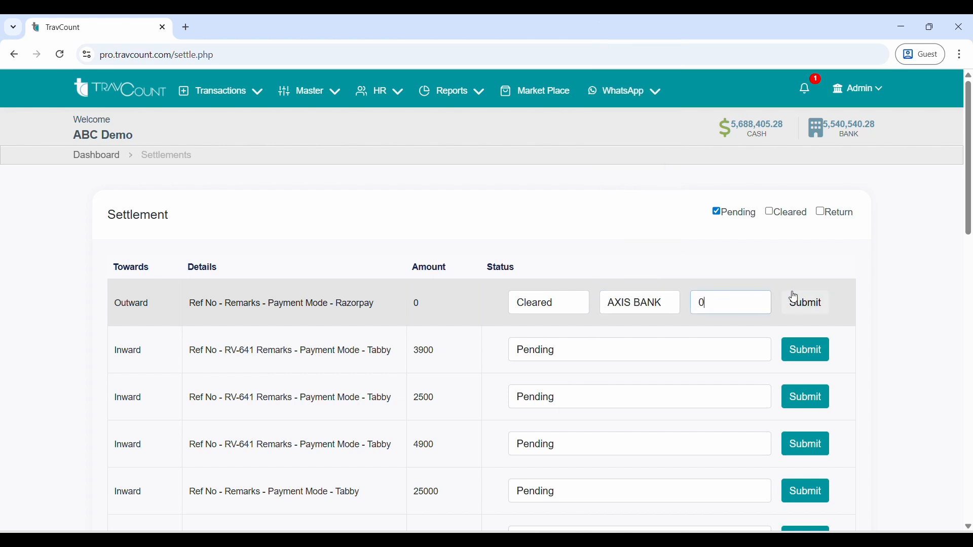
click(827, 308)
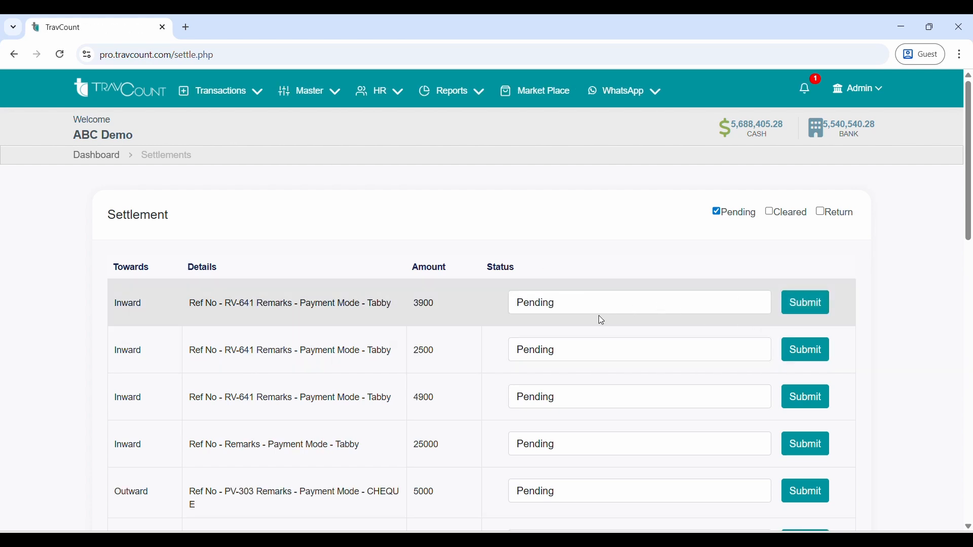
click(86, 96)
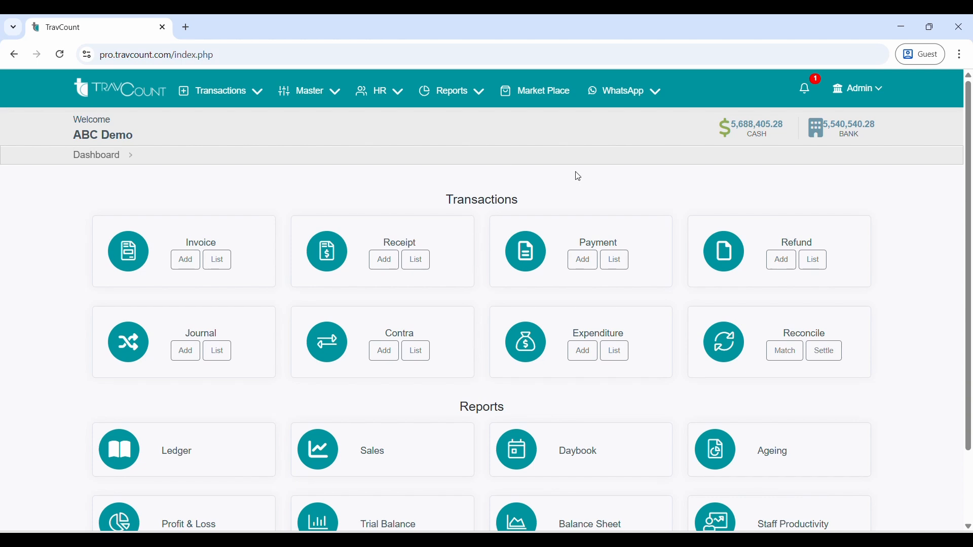
Run the MAIN BRANCH Supplier ledger for al hind portal, opening at 2,627,640.00 Cr, then return.
scroll(509, 234, down, 3)
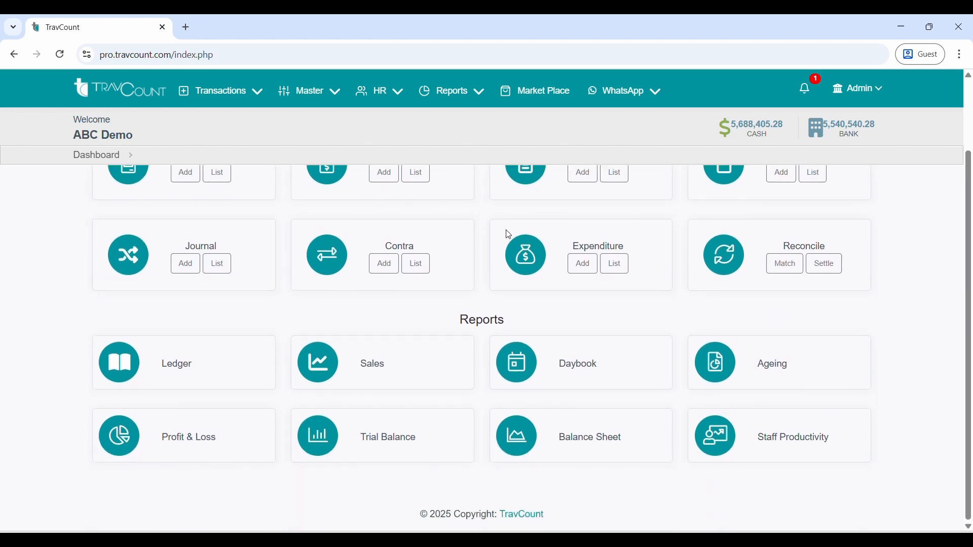
click(200, 361)
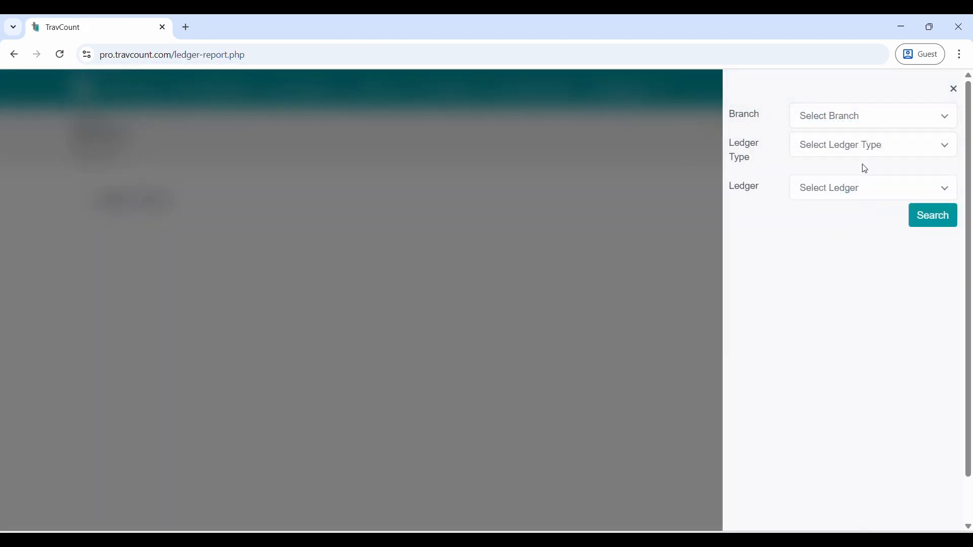
click(867, 118)
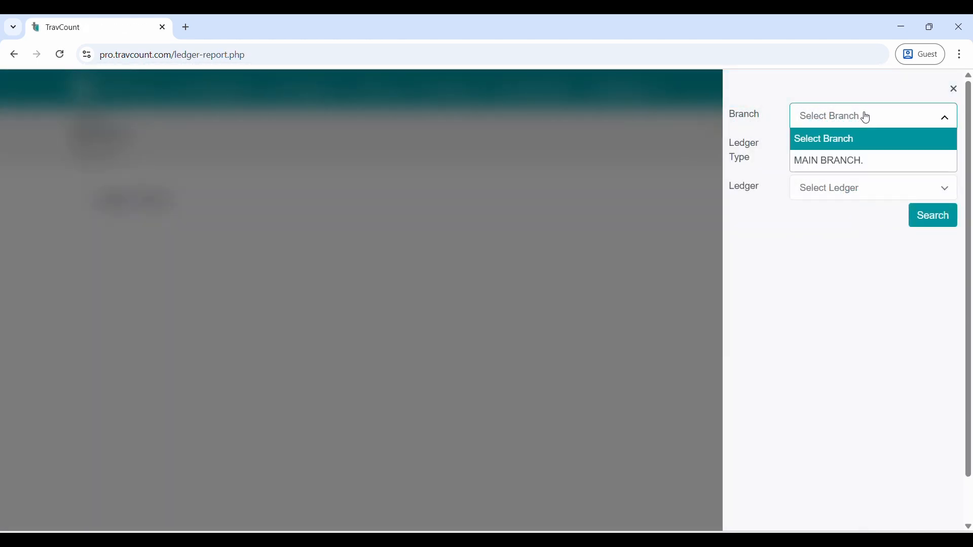
click(871, 163)
click(867, 148)
click(856, 209)
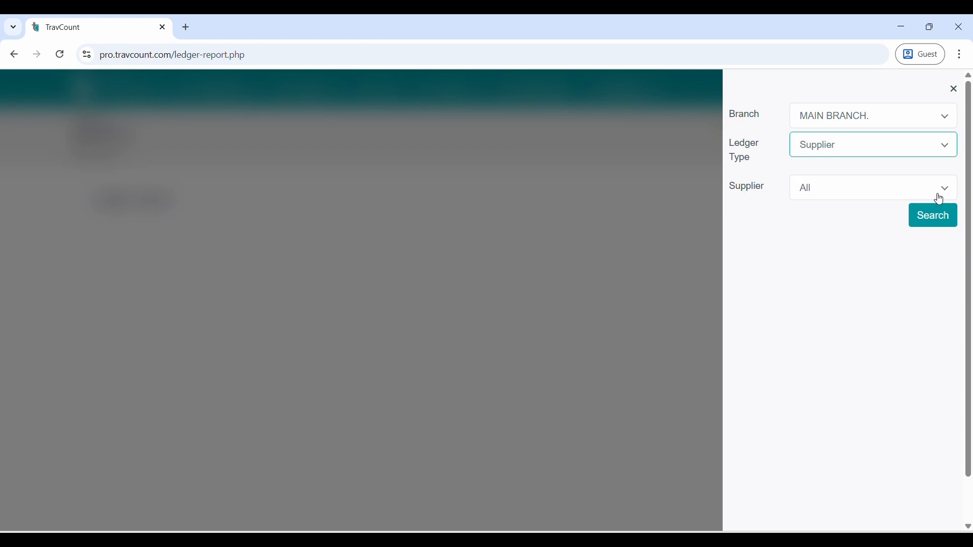
click(906, 191)
click(873, 254)
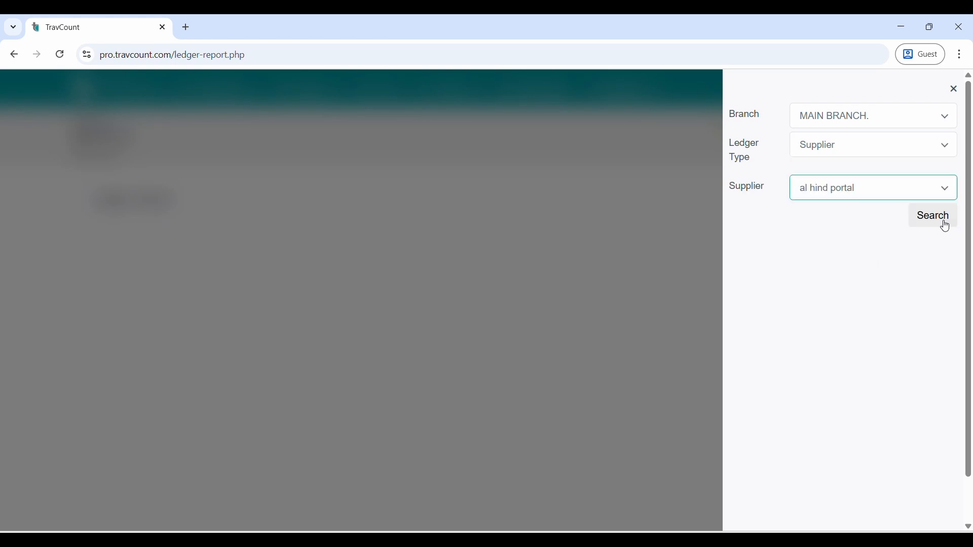
click(946, 226)
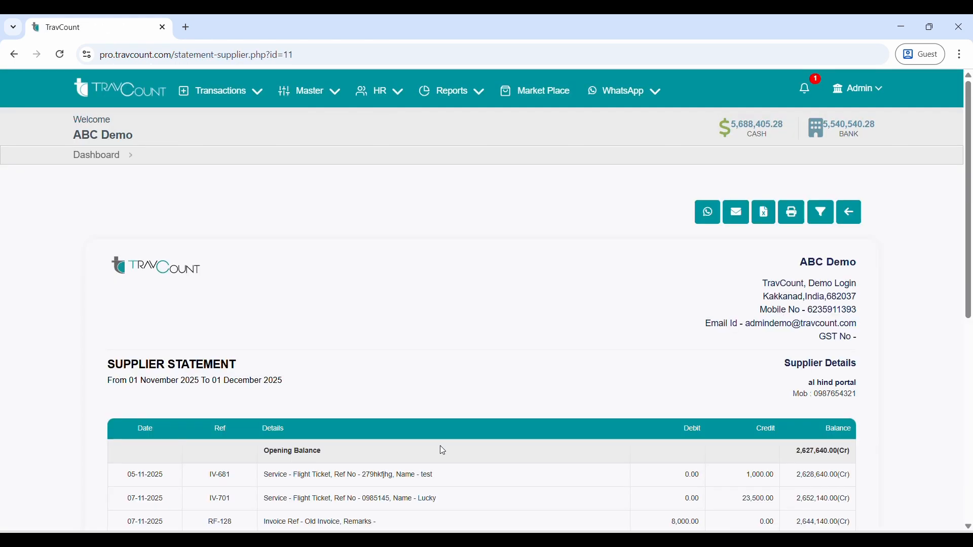
scroll(442, 451, down, 8)
scroll(342, 377, up, 8)
click(140, 101)
scroll(362, 469, down, 1)
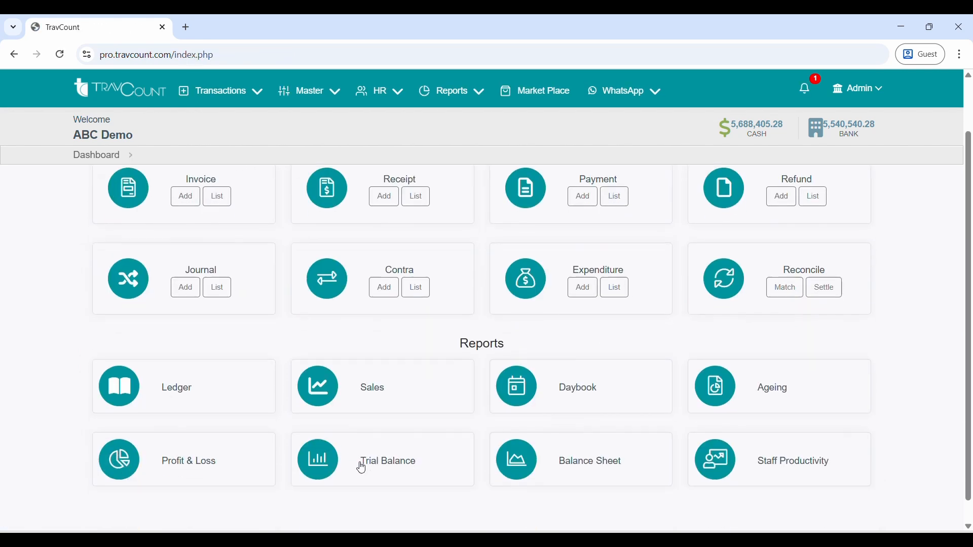
Run the MAIN BRANCH Sales report, showing 12,000.00 from IV-723, then return to the dashboard.
click(372, 393)
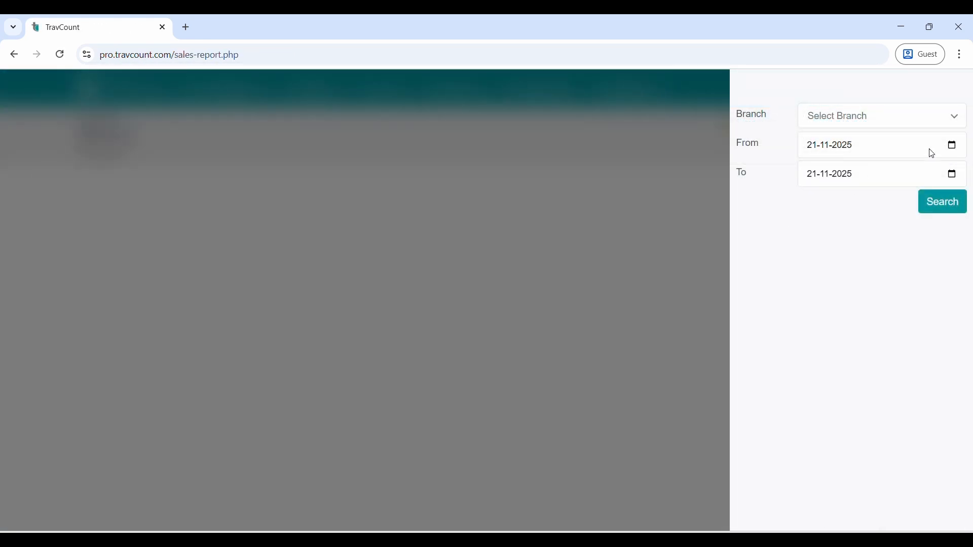
click(943, 213)
click(865, 119)
click(881, 161)
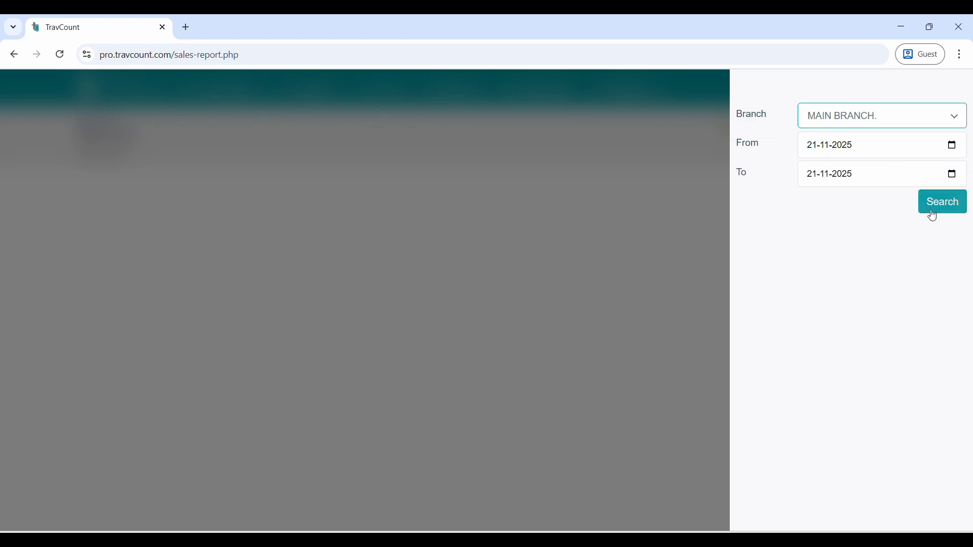
click(935, 214)
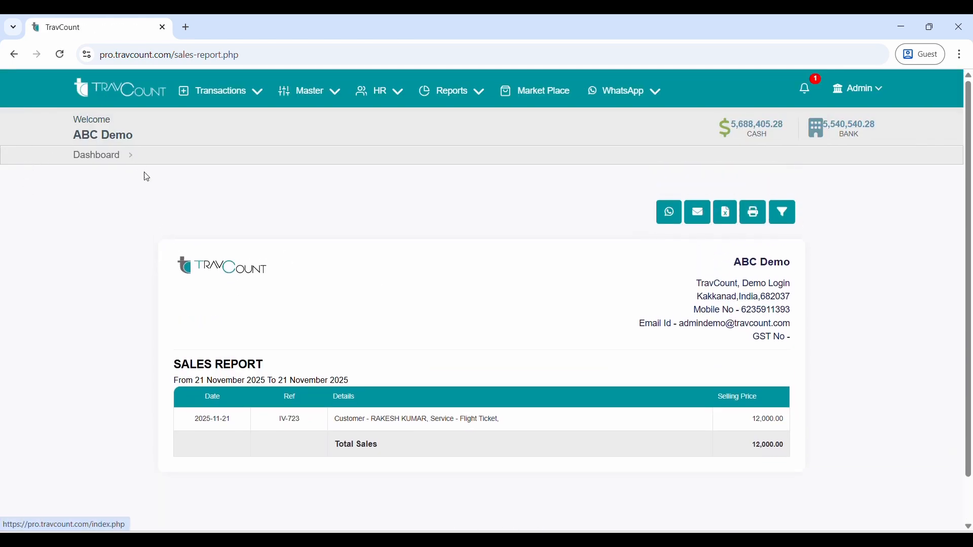
click(90, 154)
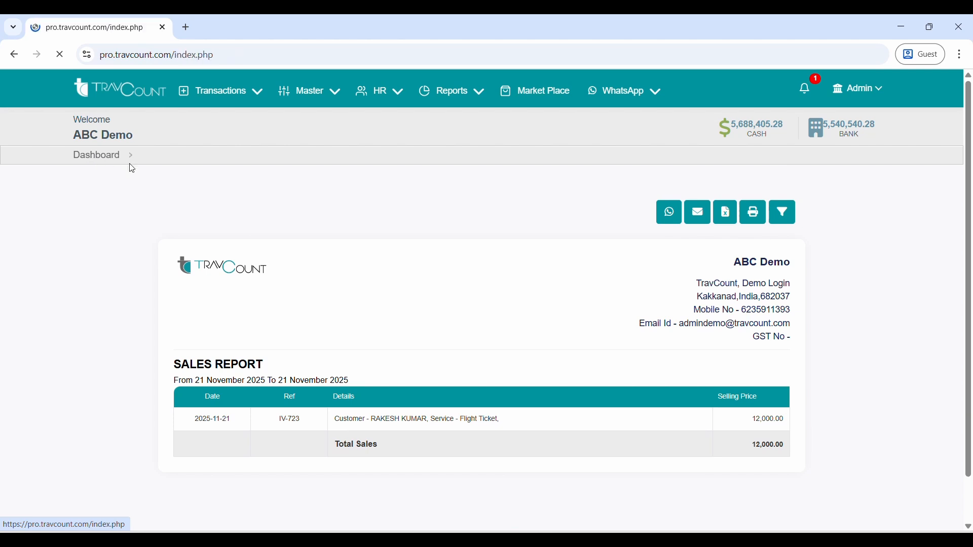
scroll(541, 437, down, 2)
scroll(541, 436, down, 1)
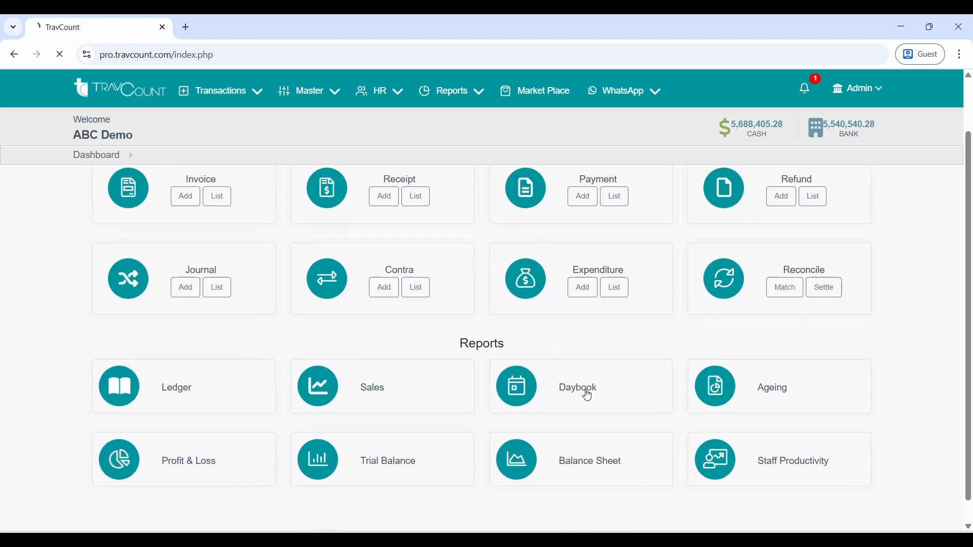
List the MAIN BRANCH daybook from 21-11-2024 to 21-11-2025 and review its running balances.
click(588, 392)
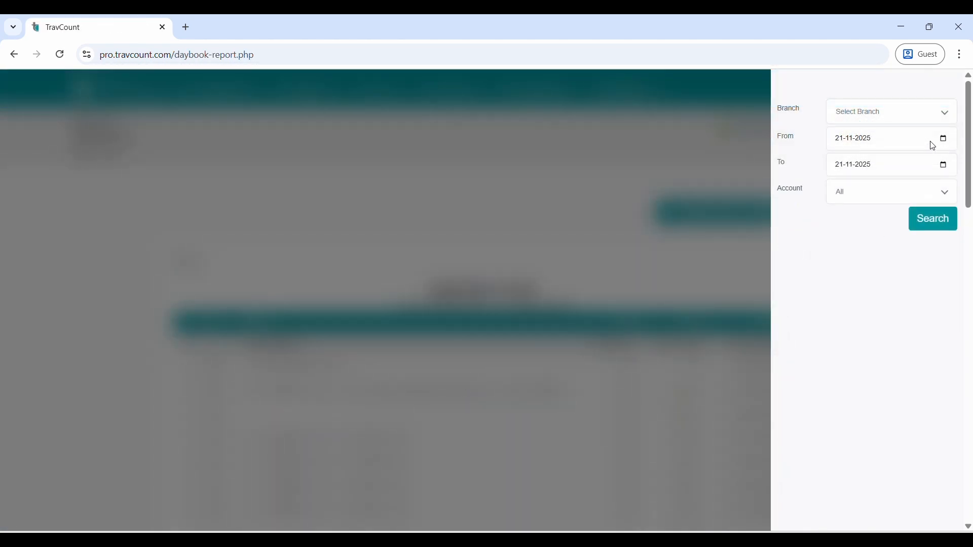
click(906, 114)
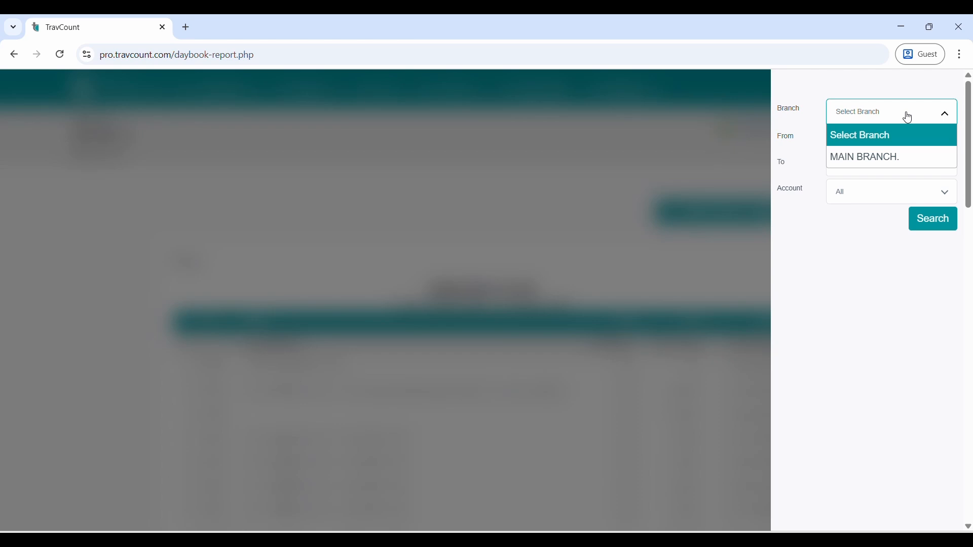
click(887, 157)
click(878, 144)
click(867, 139)
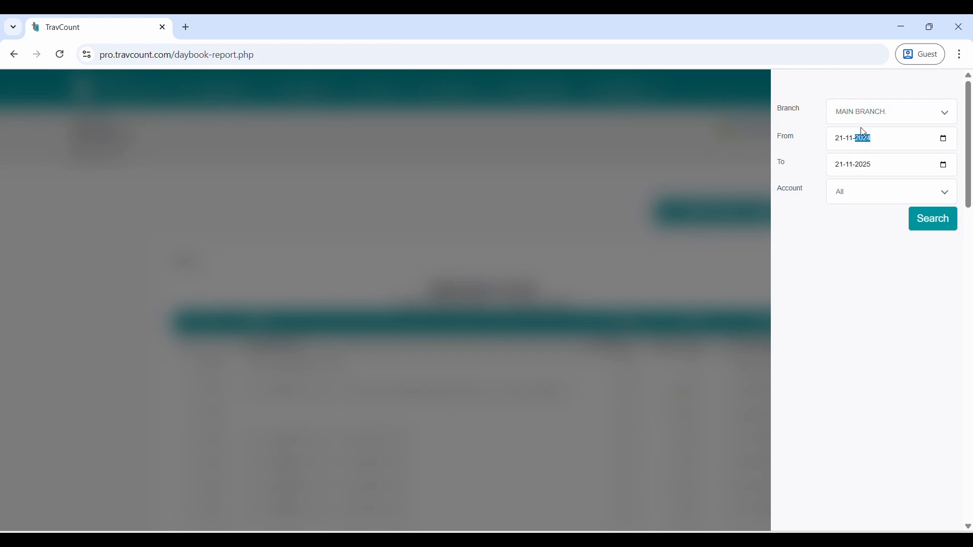
click(933, 223)
scroll(441, 302, down, 5)
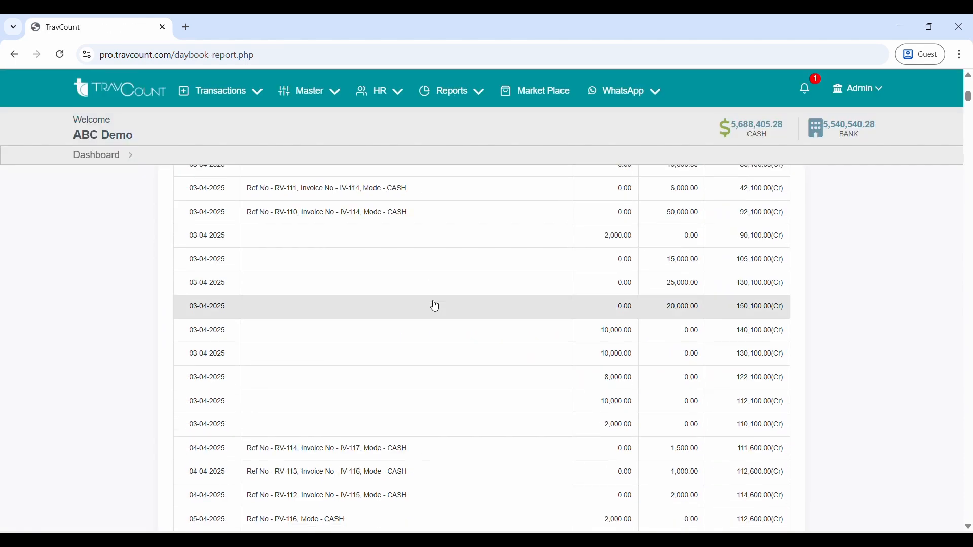
scroll(434, 304, up, 5)
click(126, 93)
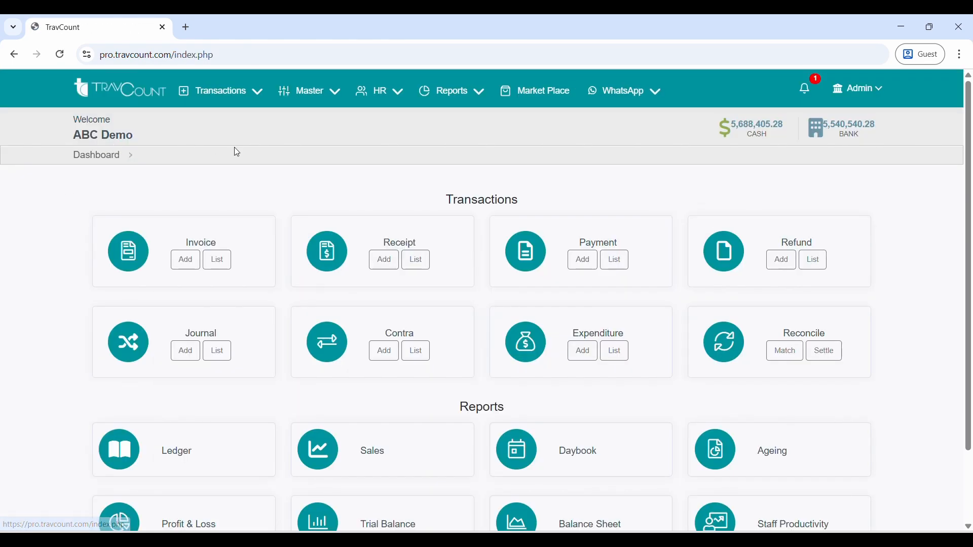
Browse the Ageing report table, then return to the dashboard.
scroll(644, 335, down, 2)
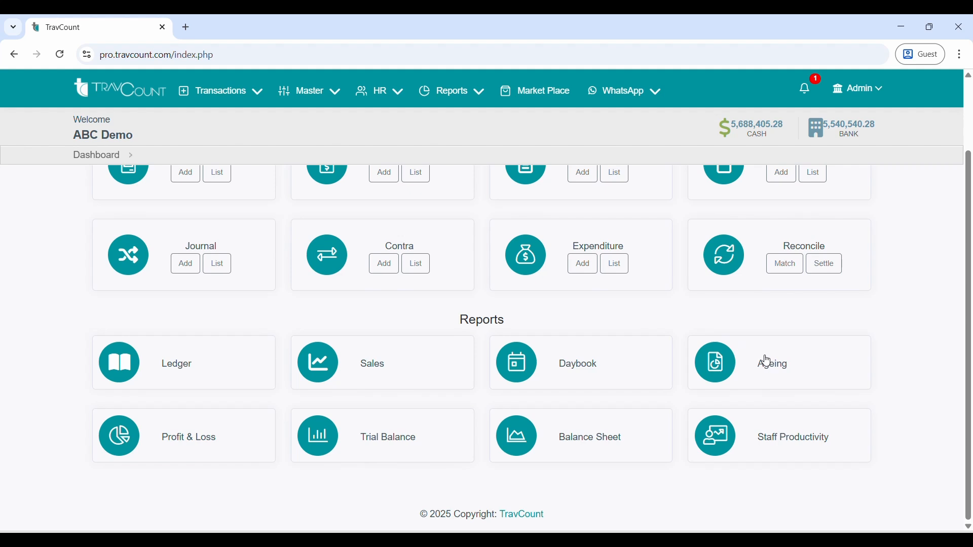
click(757, 362)
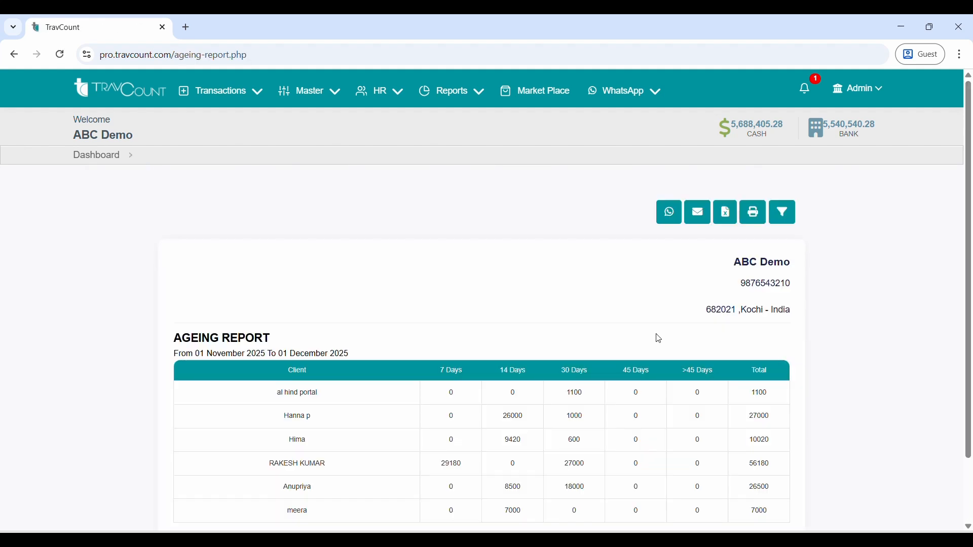
scroll(710, 359, down, 2)
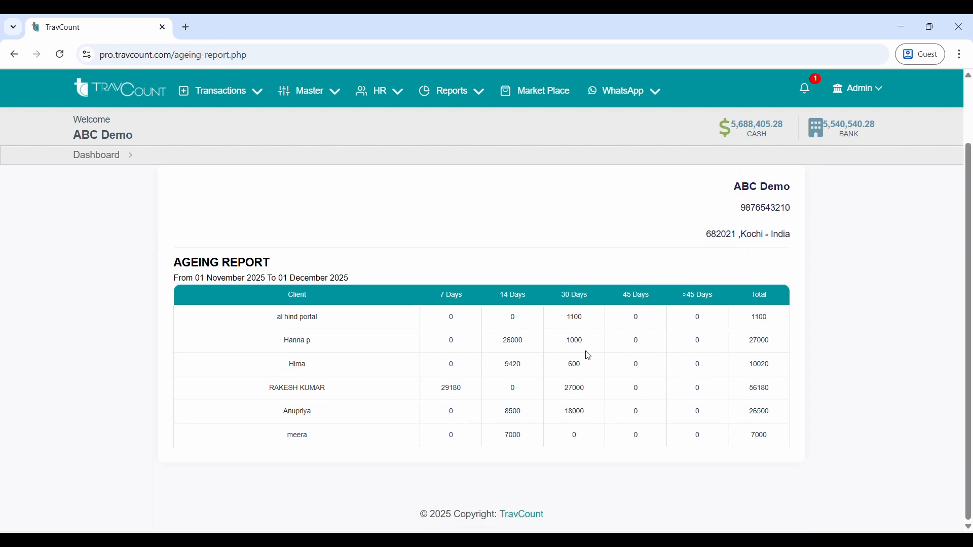
drag(558, 296, 605, 449)
click(592, 432)
scroll(337, 348, up, 2)
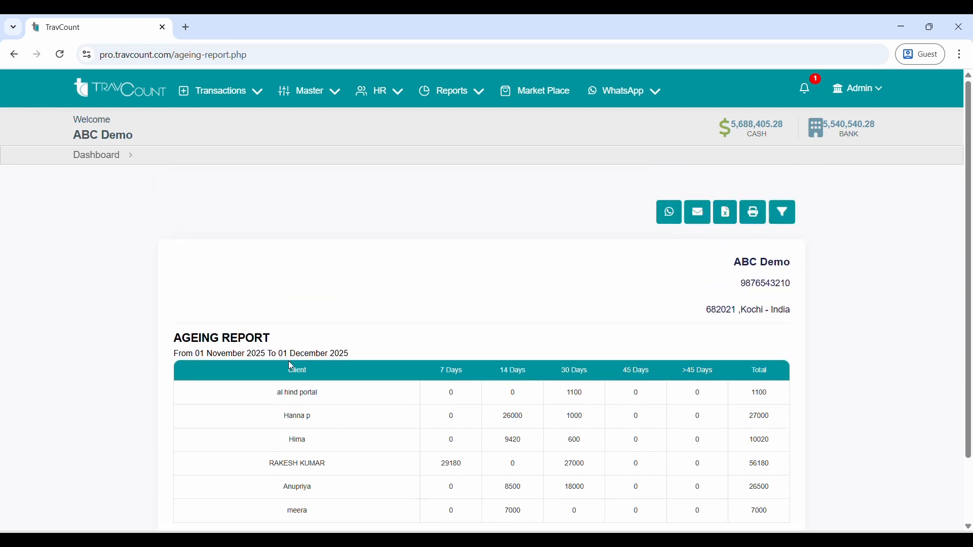
click(79, 167)
View the Profit & Loss statement to 21 November 2025, then the Trial Balance.
scroll(539, 338, down, 2)
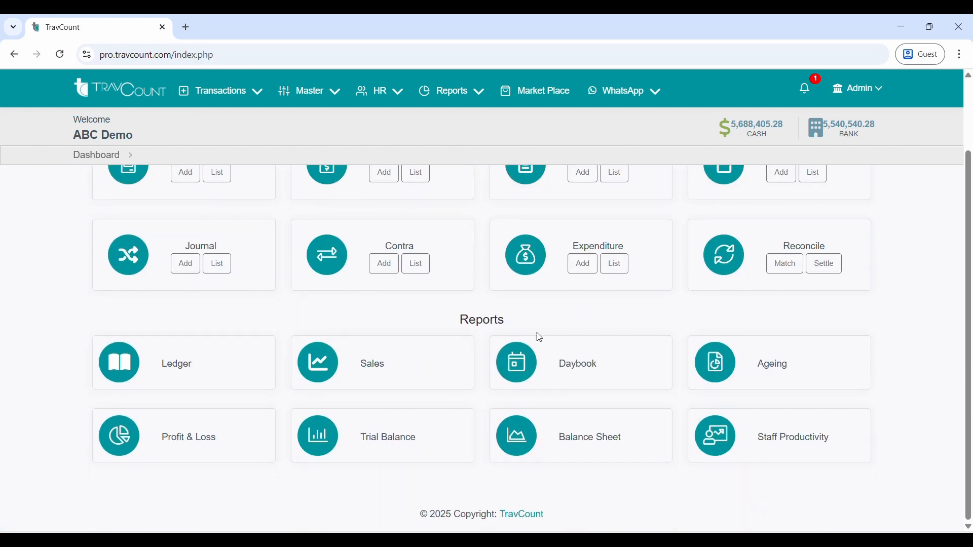
click(165, 439)
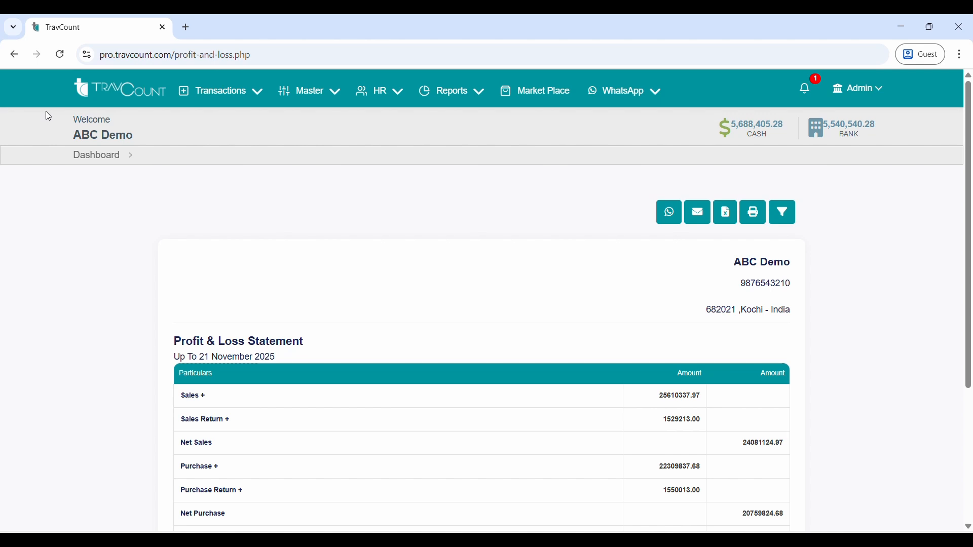
click(81, 156)
scroll(354, 381, down, 2)
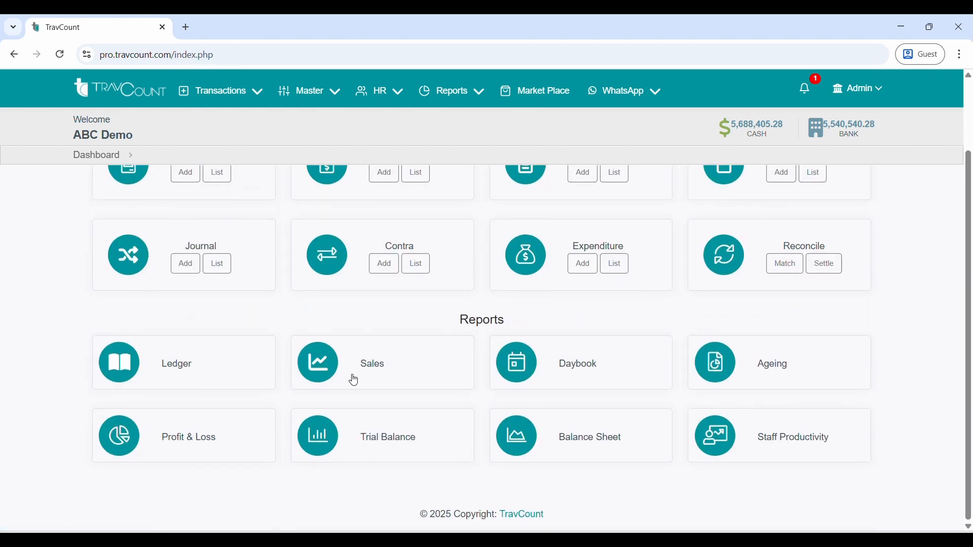
click(387, 427)
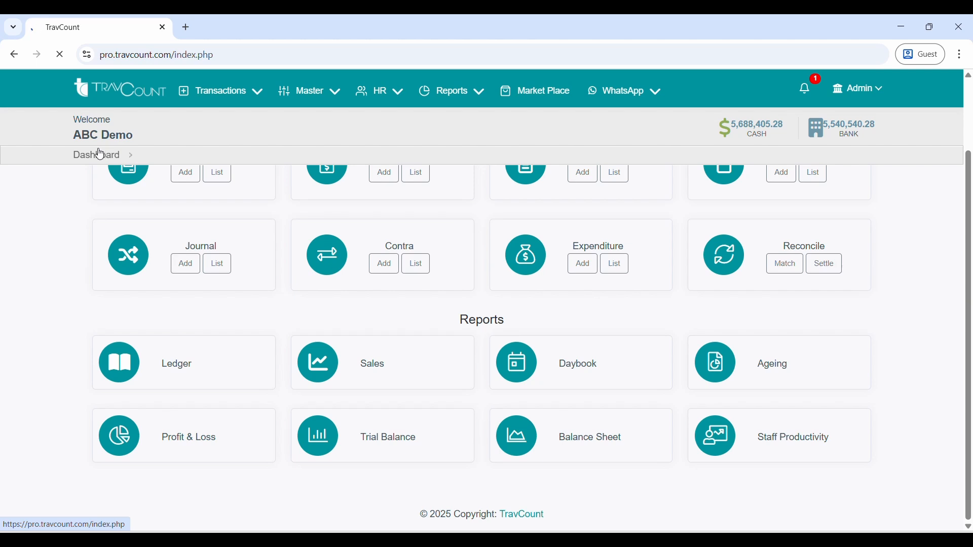
scroll(421, 349, down, 5)
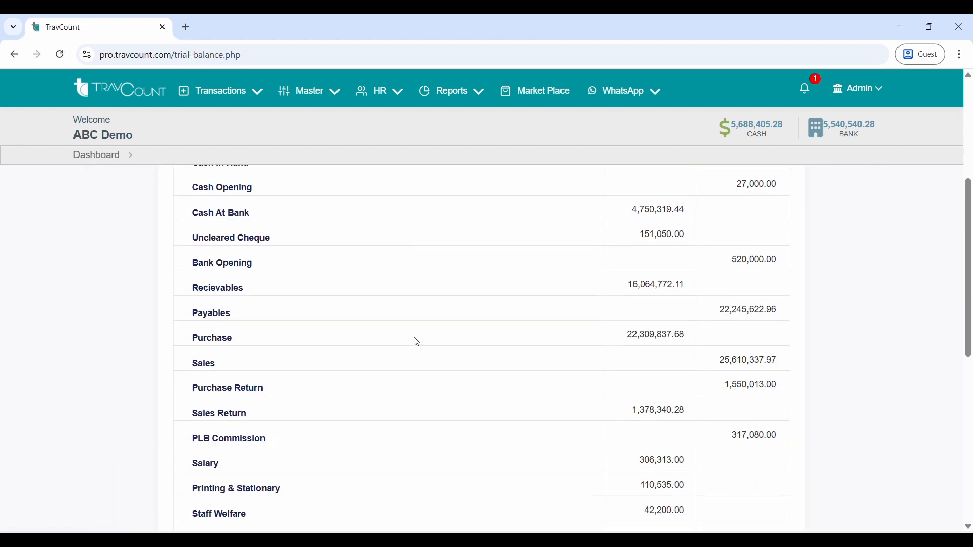
scroll(415, 342, up, 5)
click(104, 160)
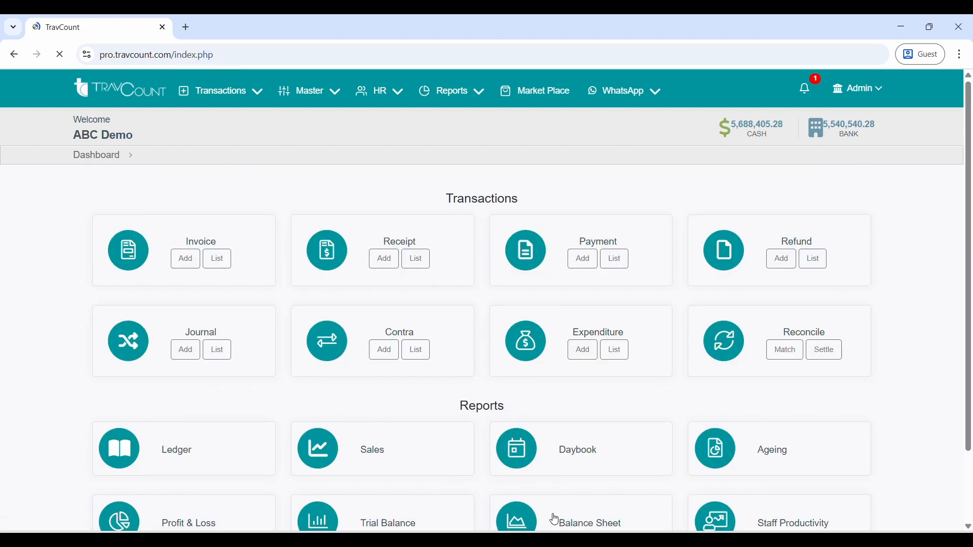
scroll(580, 445, down, 2)
click(751, 442)
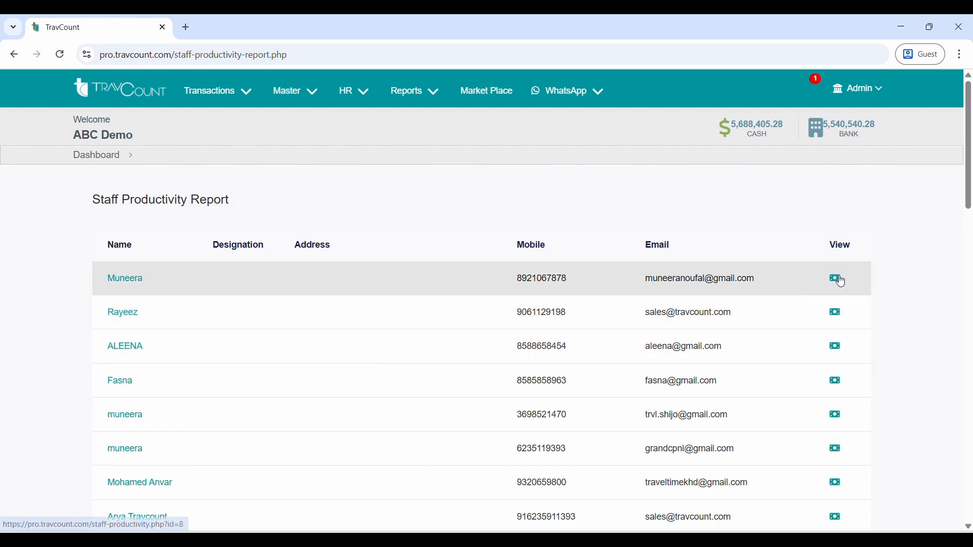
click(836, 278)
scroll(439, 288, down, 7)
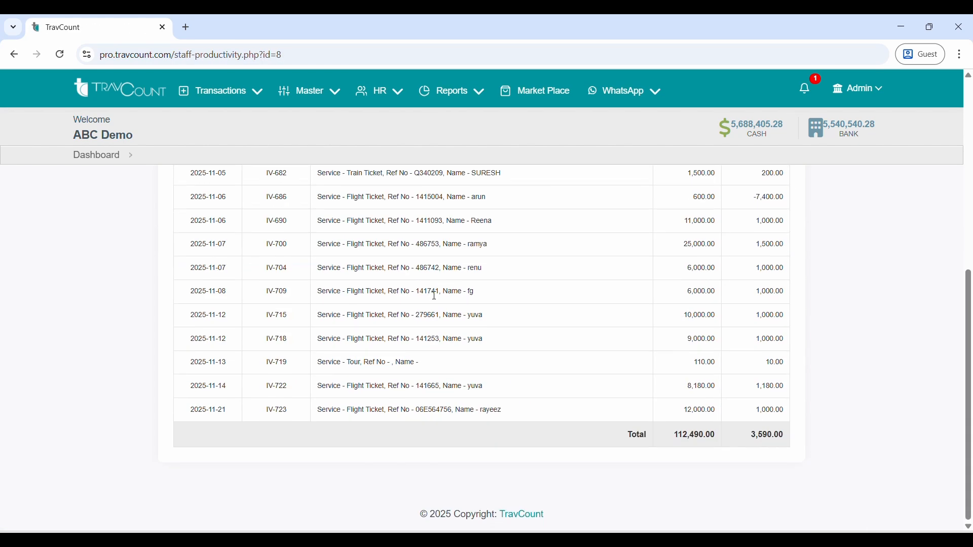
drag(736, 442, 795, 441)
scroll(615, 436, up, 7)
click(117, 155)
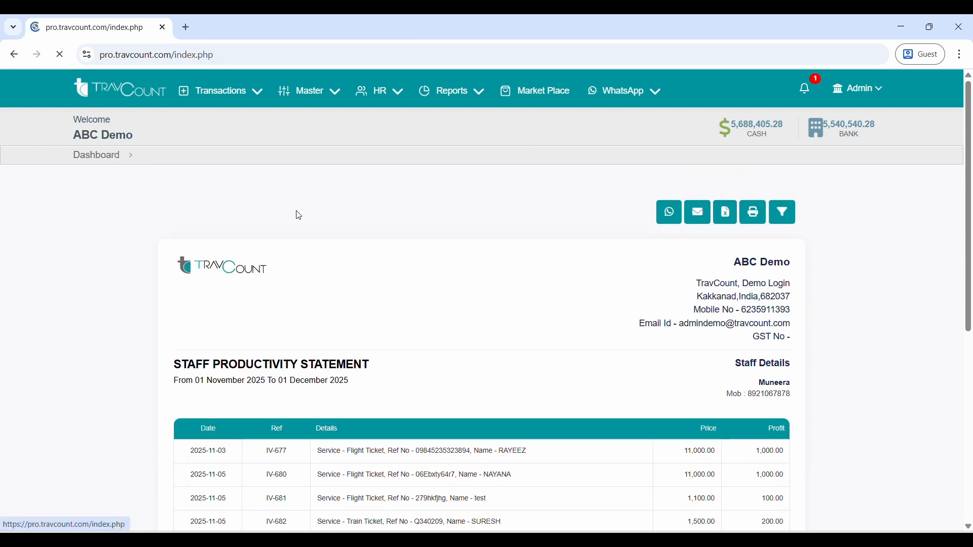
scroll(436, 254, down, 2)
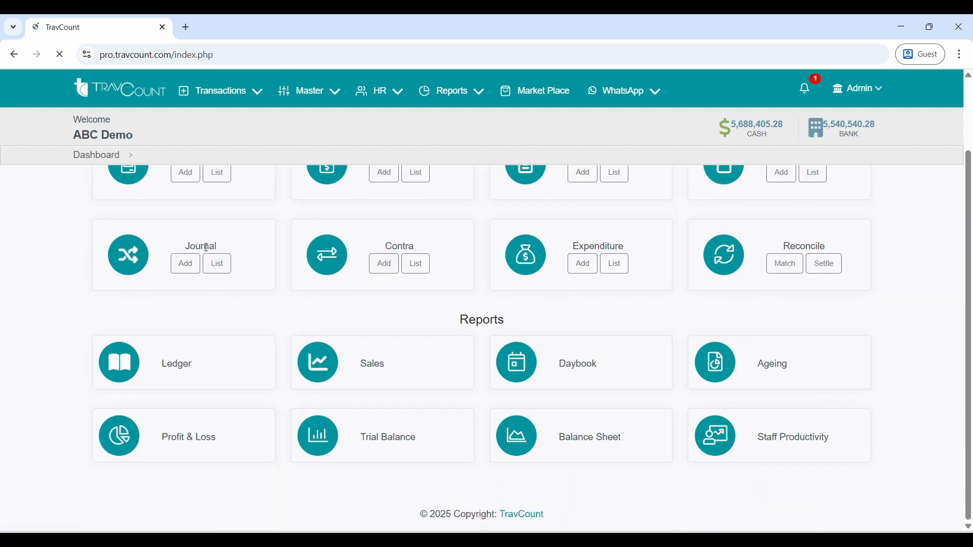
scroll(218, 263, up, 2)
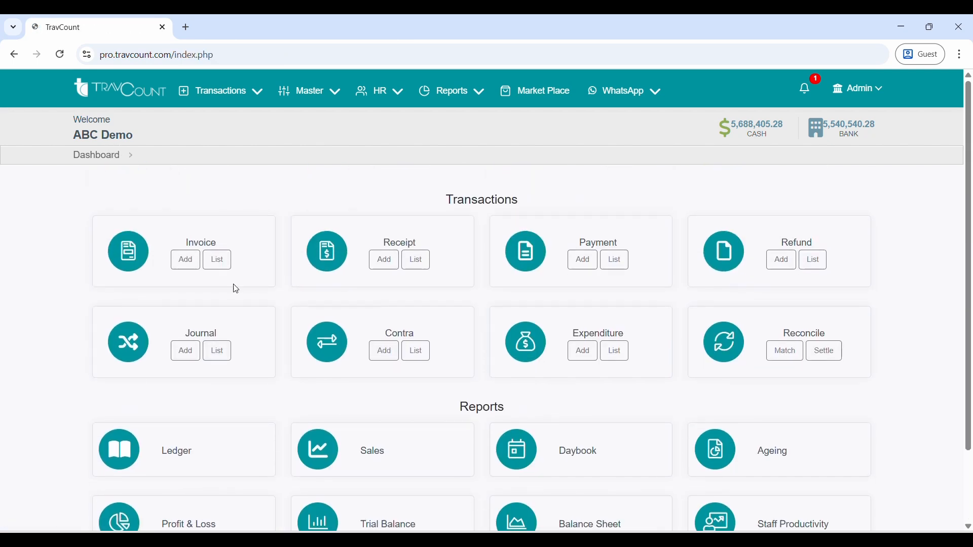
click(221, 103)
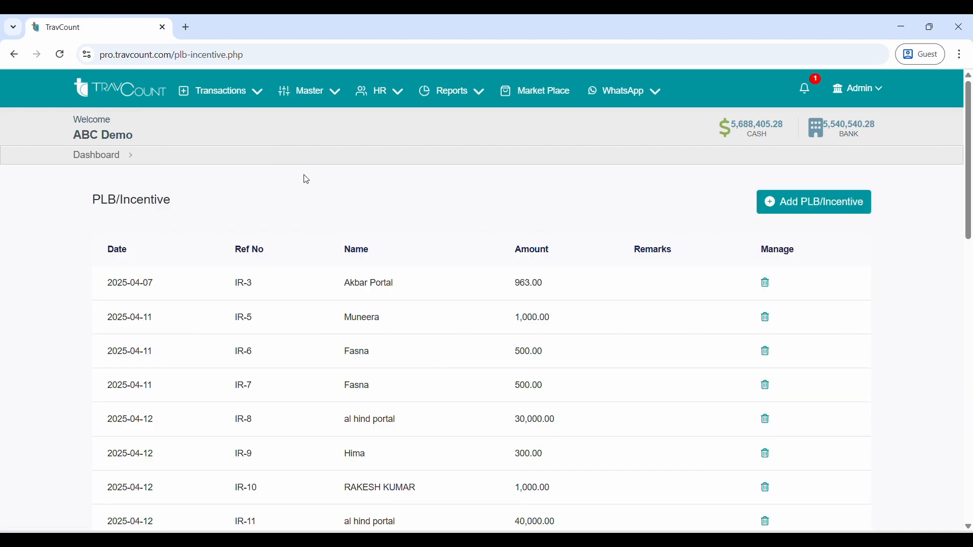
click(822, 211)
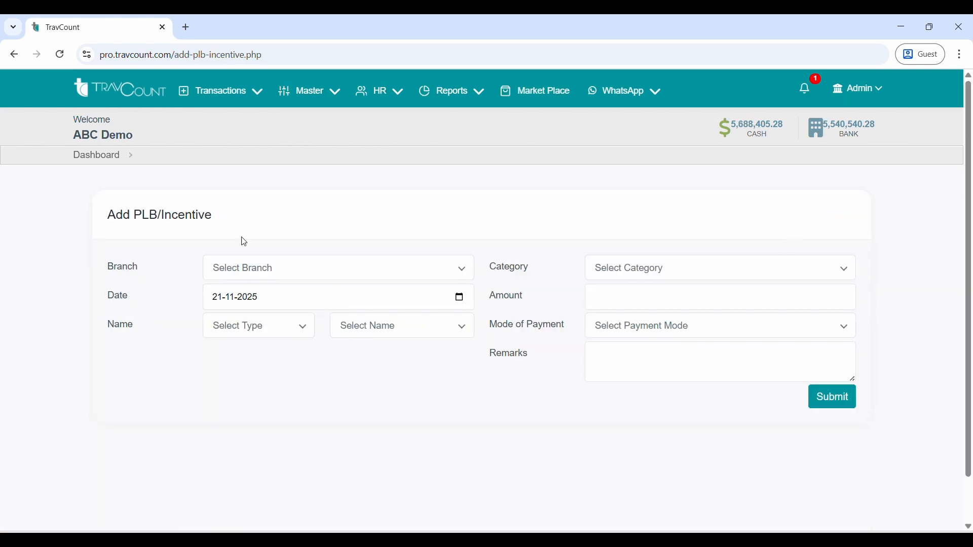
click(727, 274)
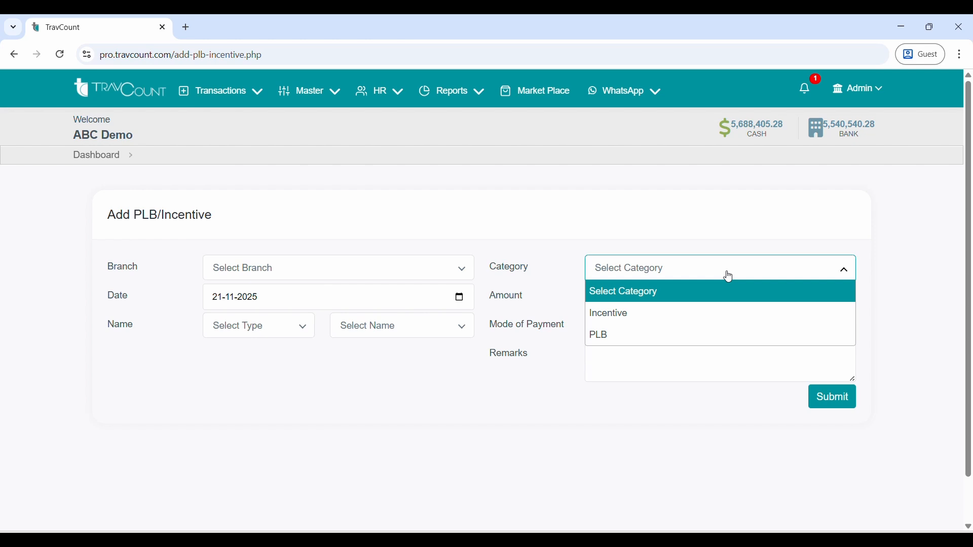
click(704, 313)
click(265, 271)
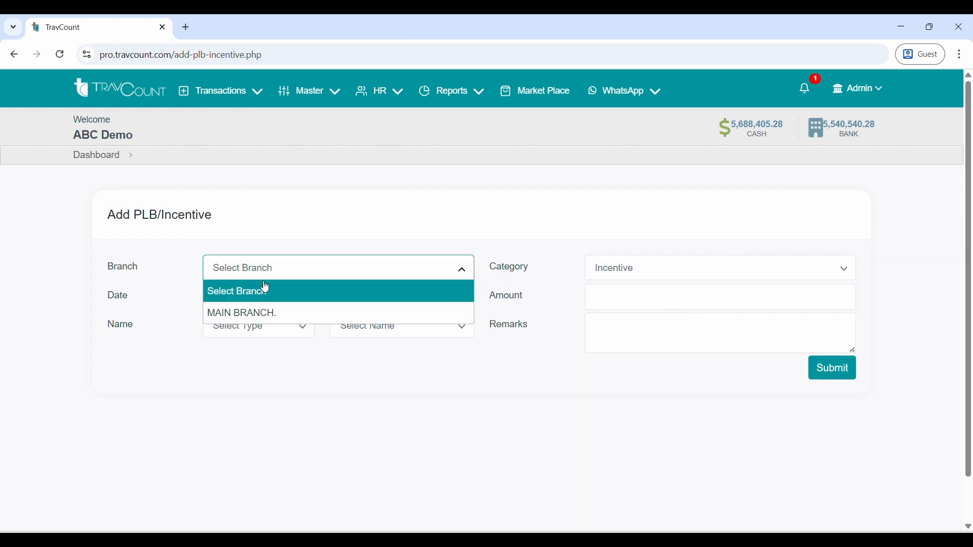
click(258, 310)
click(661, 267)
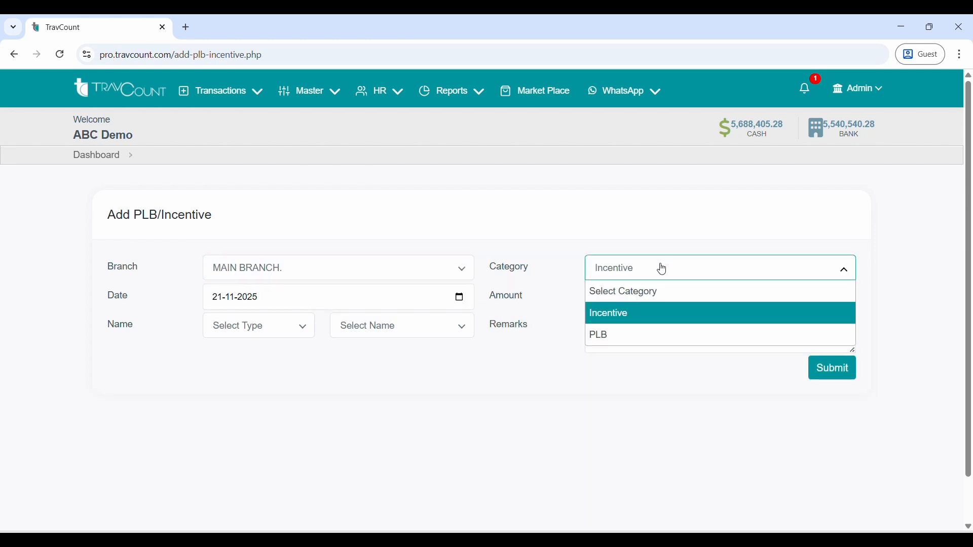
click(617, 336)
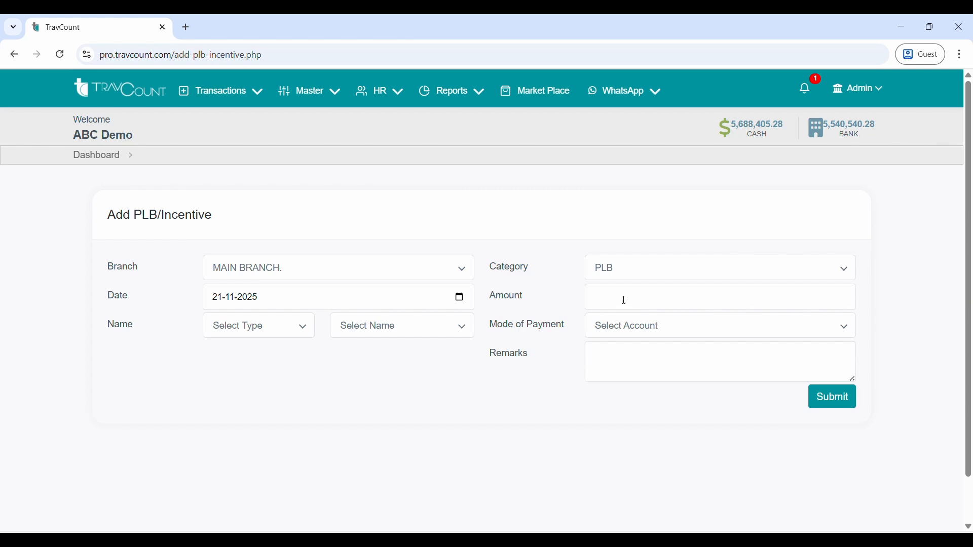
click(650, 325)
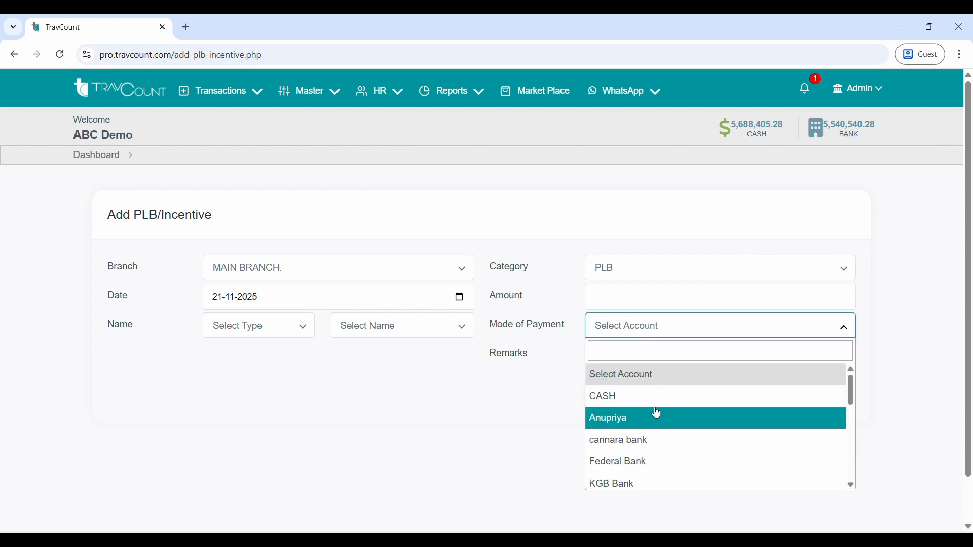
click(484, 427)
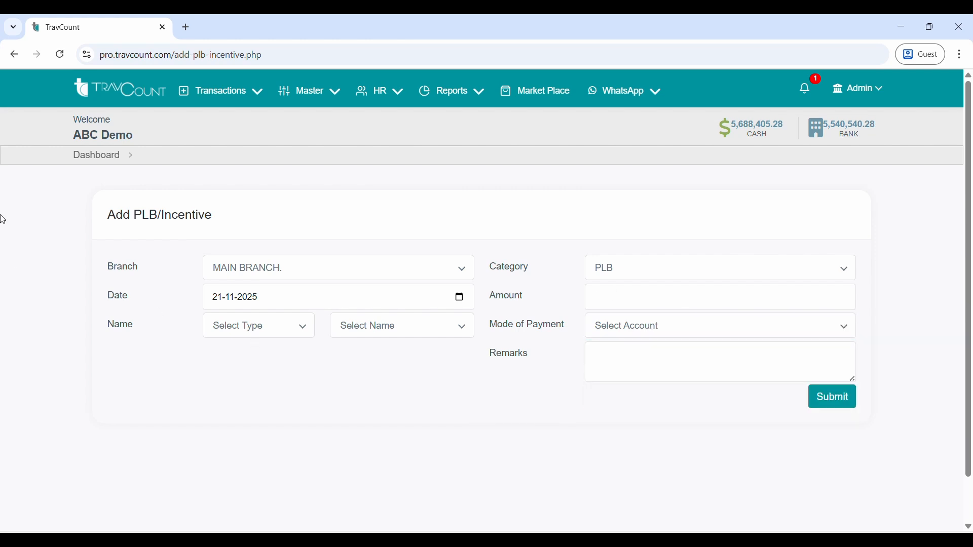
click(108, 158)
scroll(510, 192, down, 1)
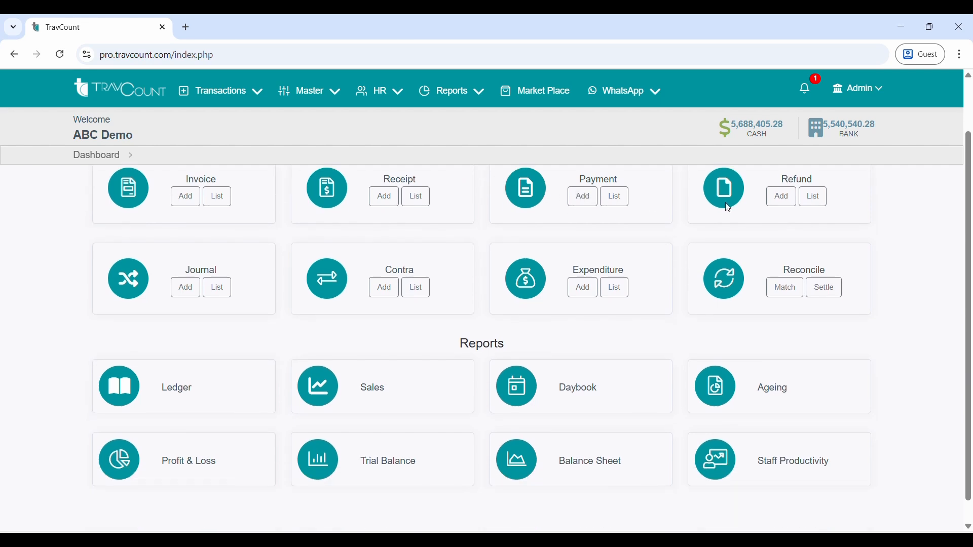
scroll(723, 198, up, 1)
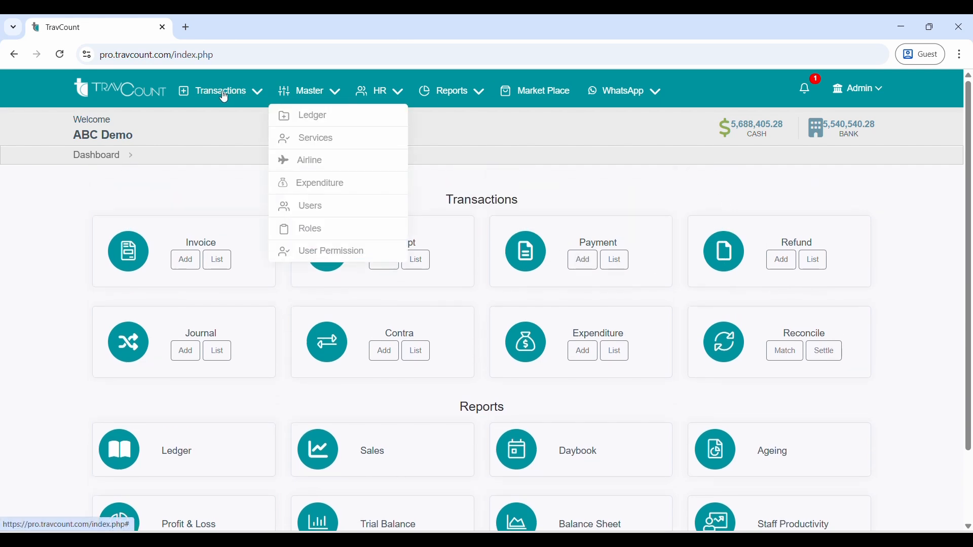
mouse_move(218, 96)
scroll(220, 263, down, 1)
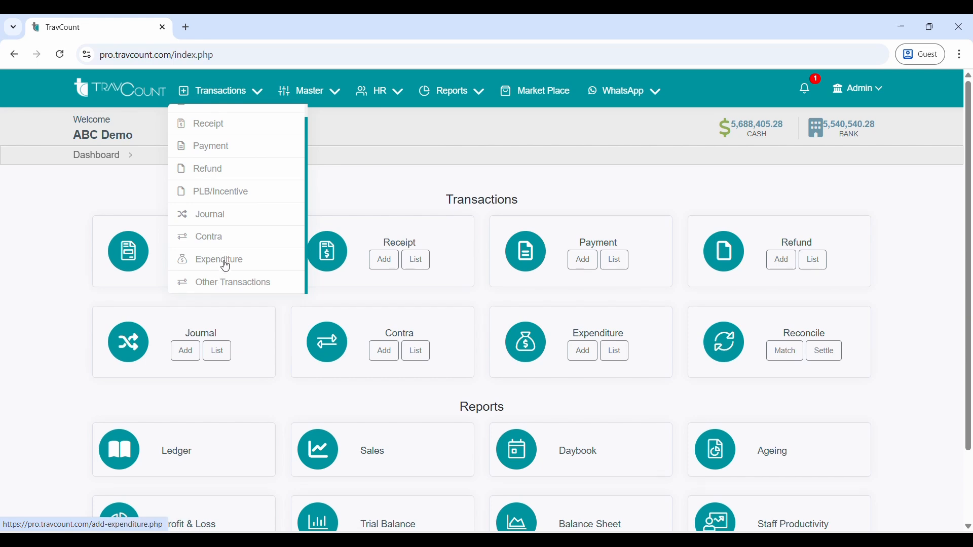
click(229, 284)
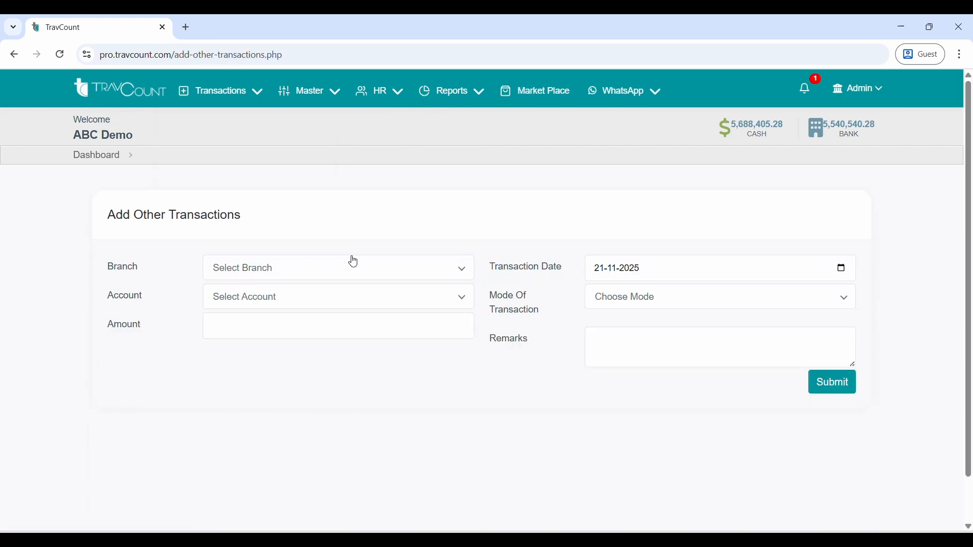
click(469, 270)
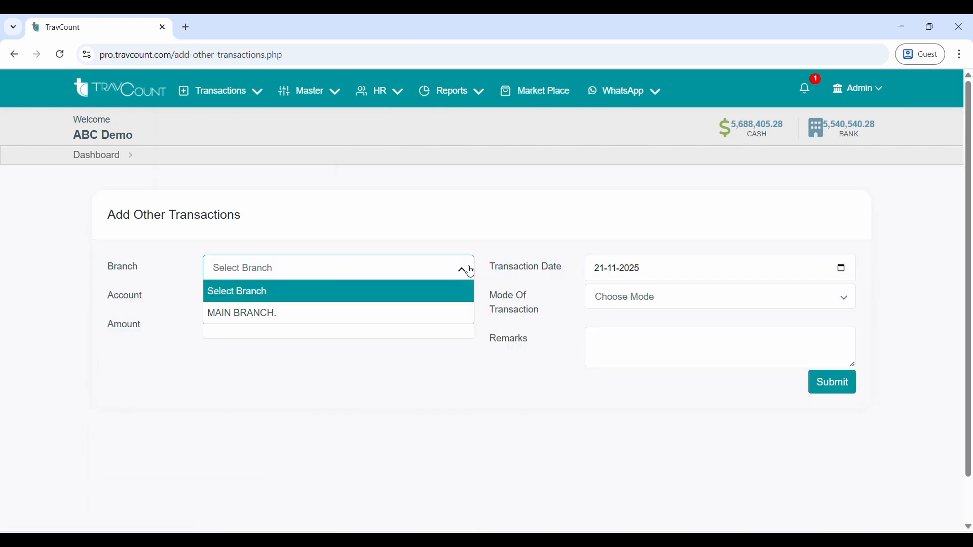
click(390, 314)
click(386, 302)
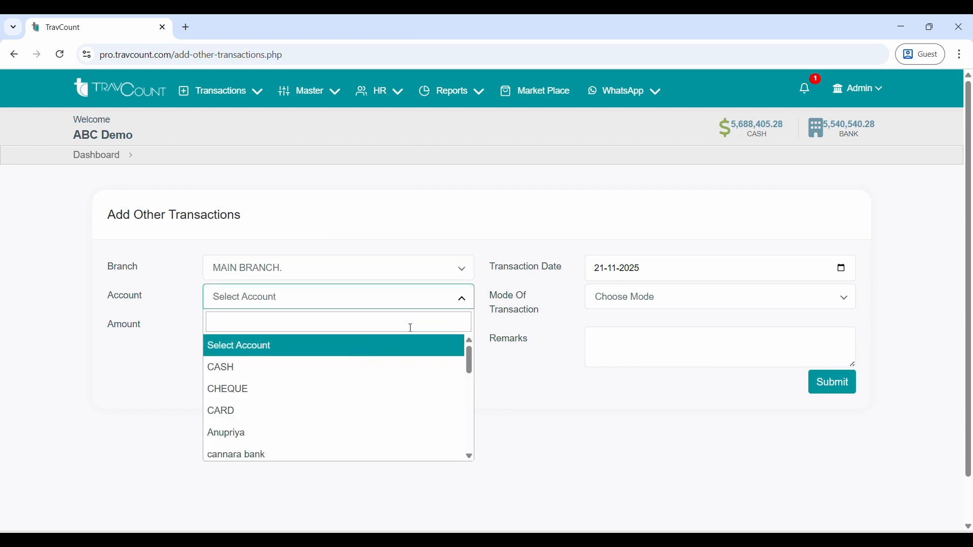
click(355, 435)
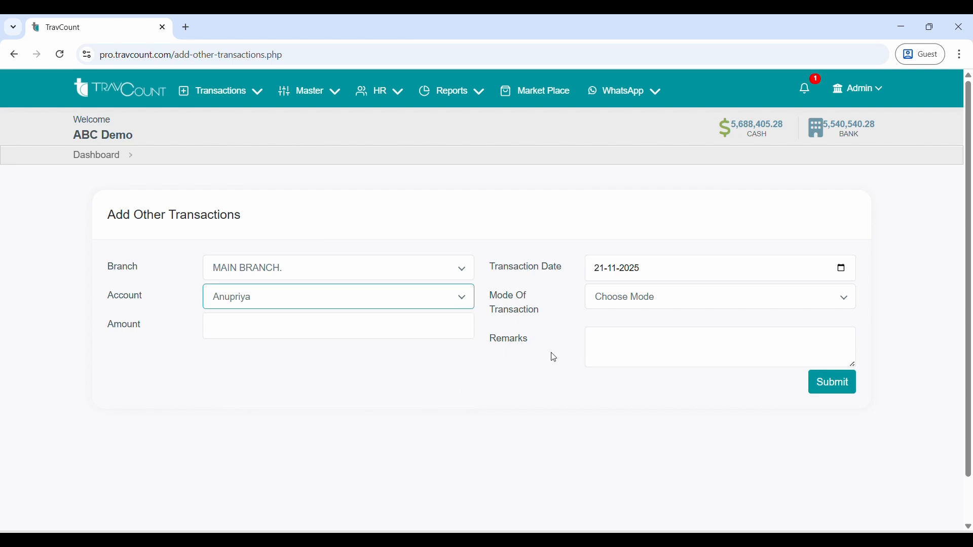
click(630, 301)
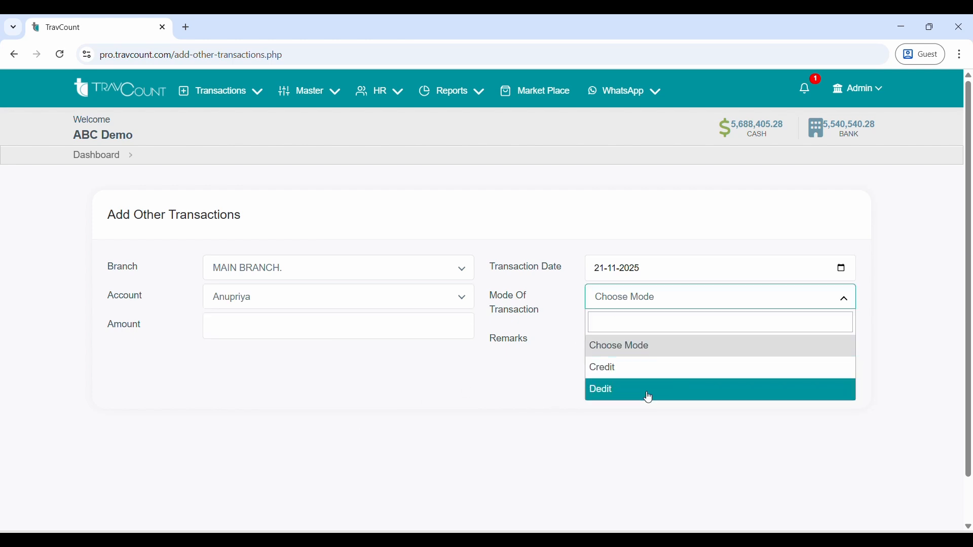
click(90, 156)
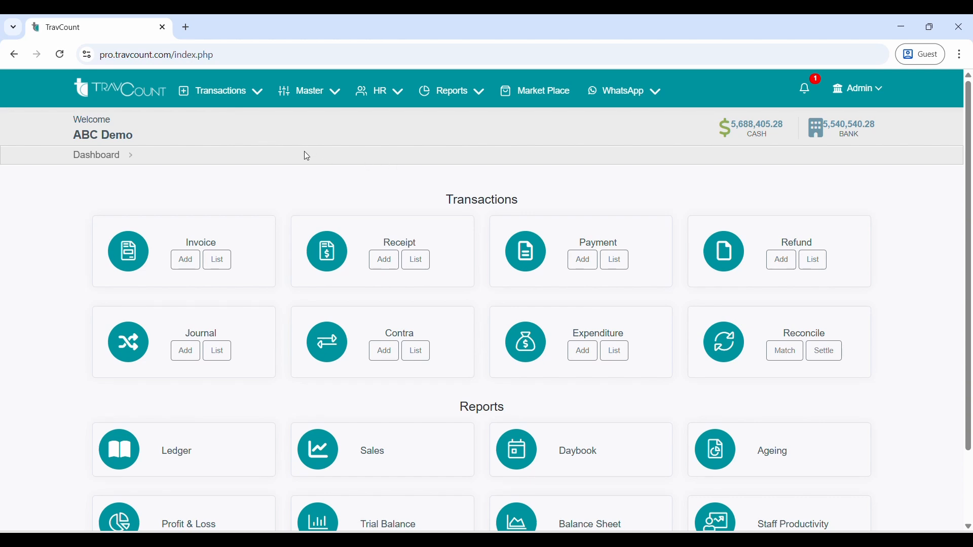
scroll(299, 152, down, 2)
scroll(287, 159, up, 2)
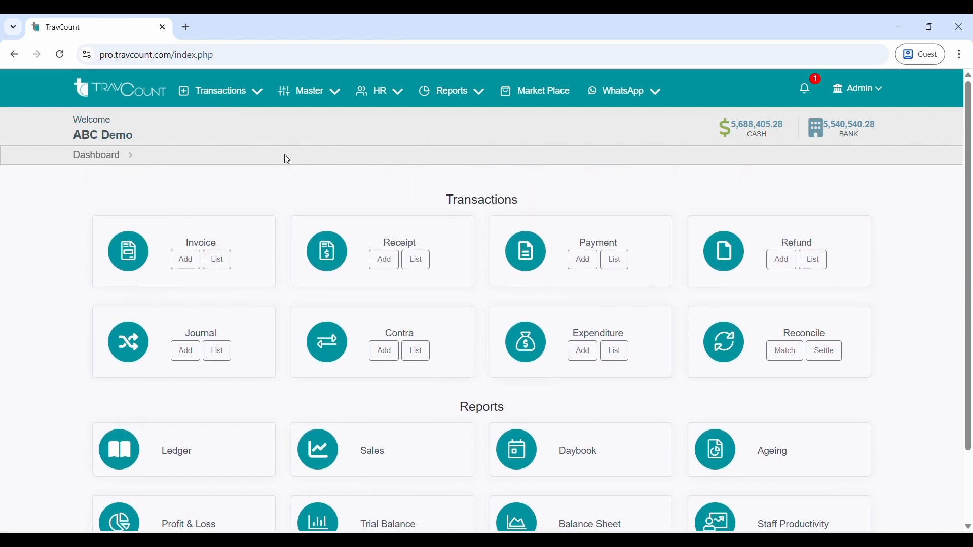